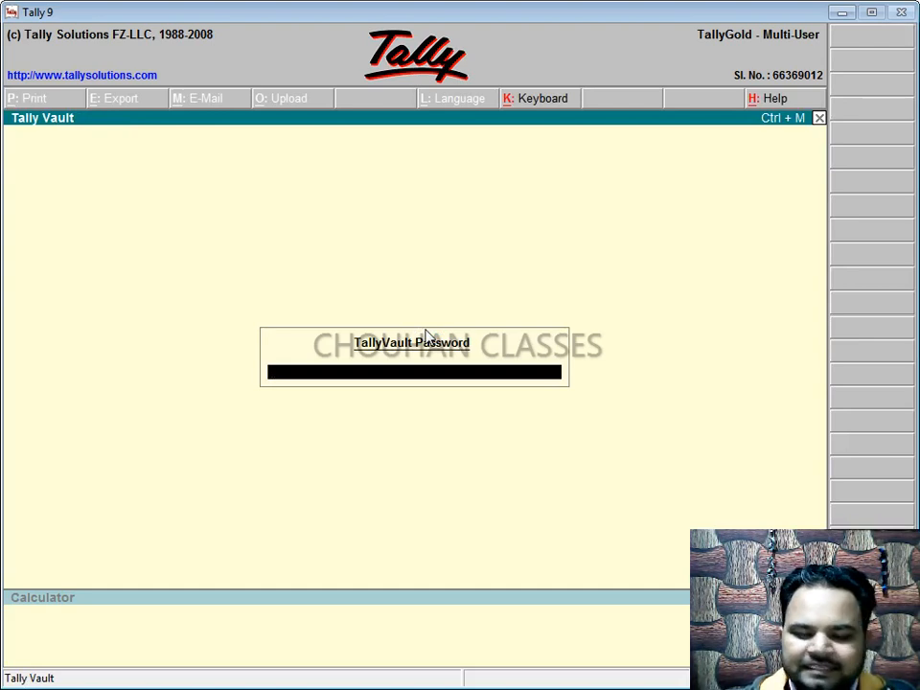
Step: Load the Chouhan Classes company for 1-4-2022 to 31-3-2023 from the company list
key("Escape")
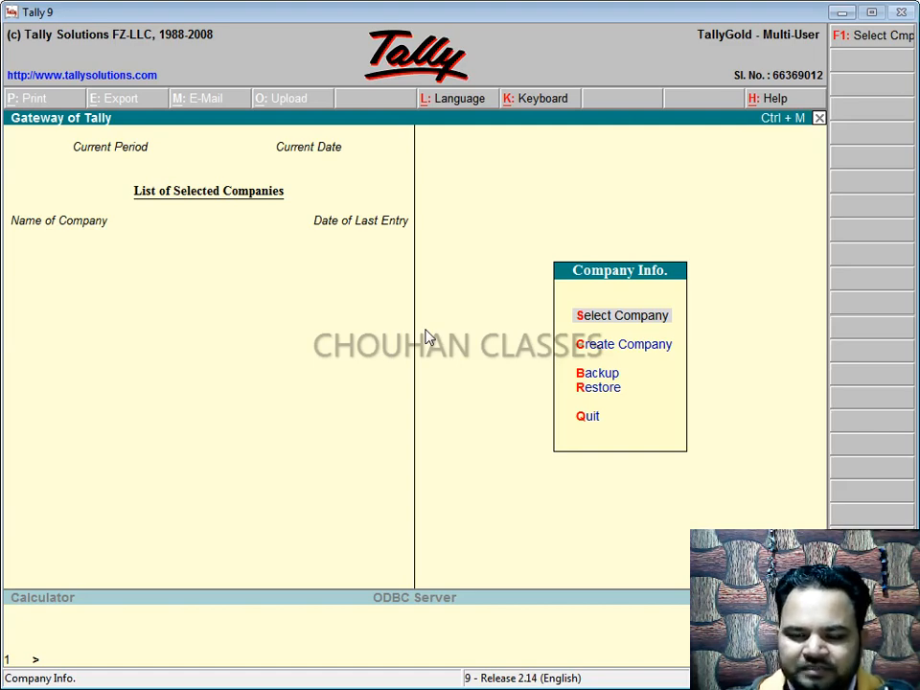
key("Return")
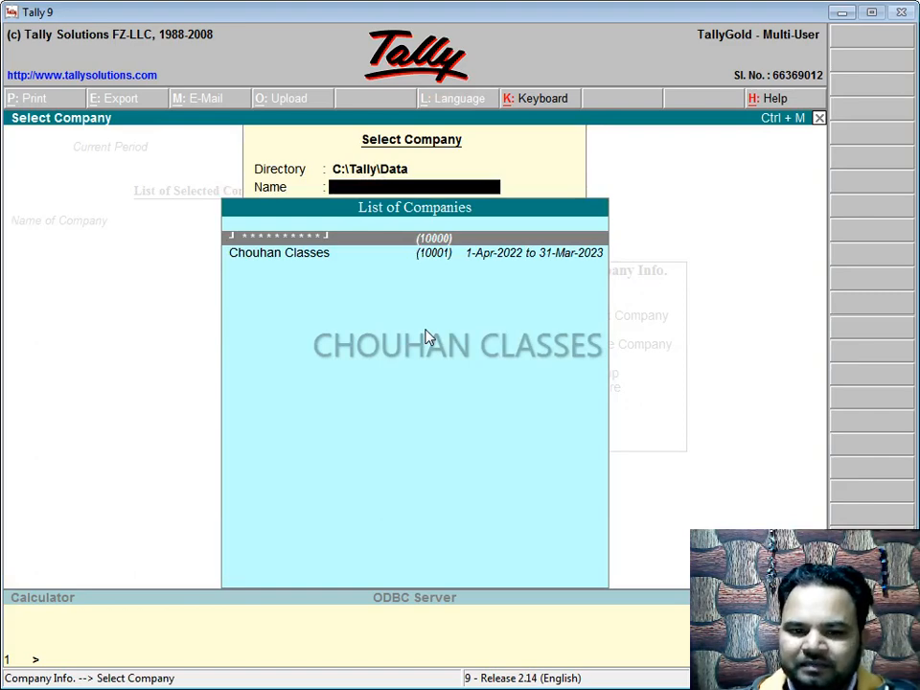
key("Down")
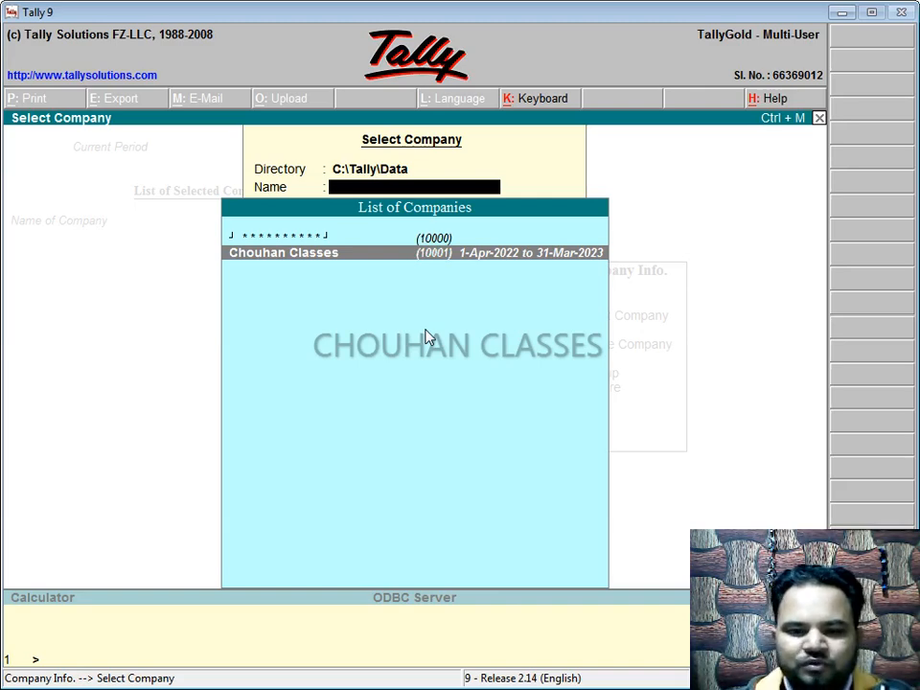
key("Return")
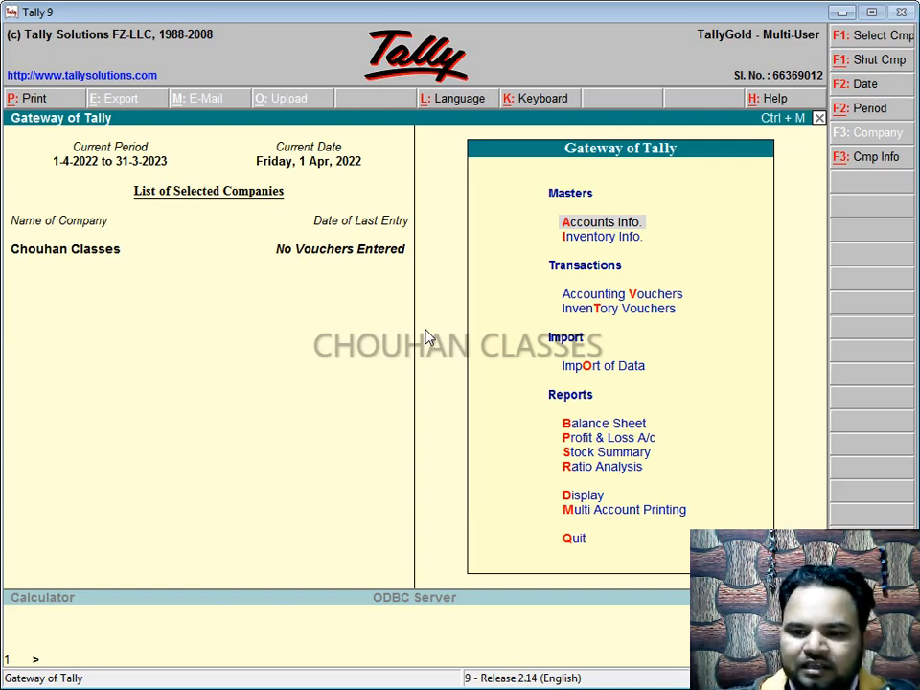
key("Down")
key("Down")
key("Down")
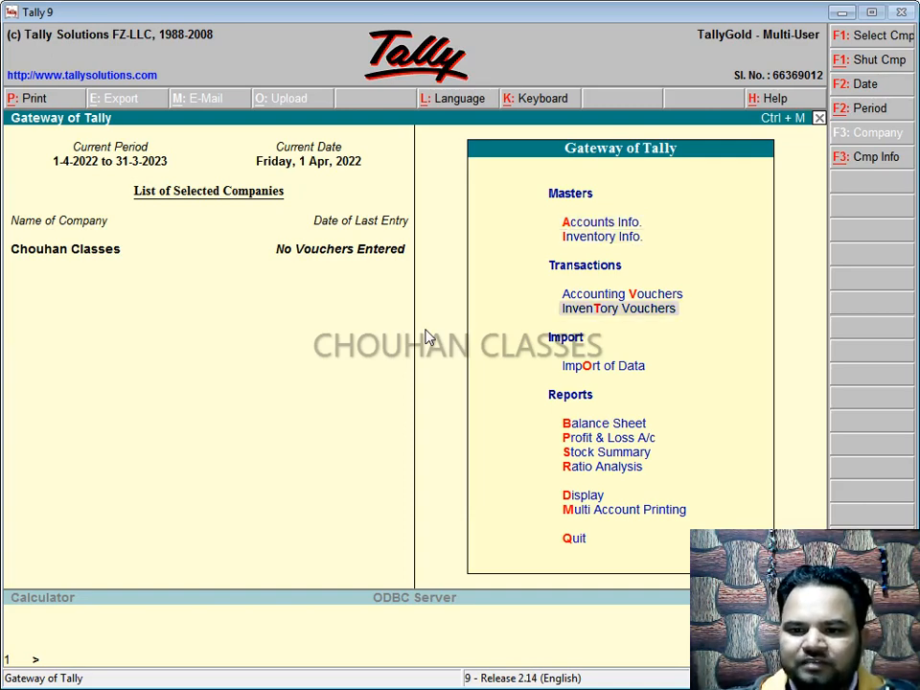
key("Up")
Step: Open a new accounting voucher and switch it to the Receipt type
key("Return")
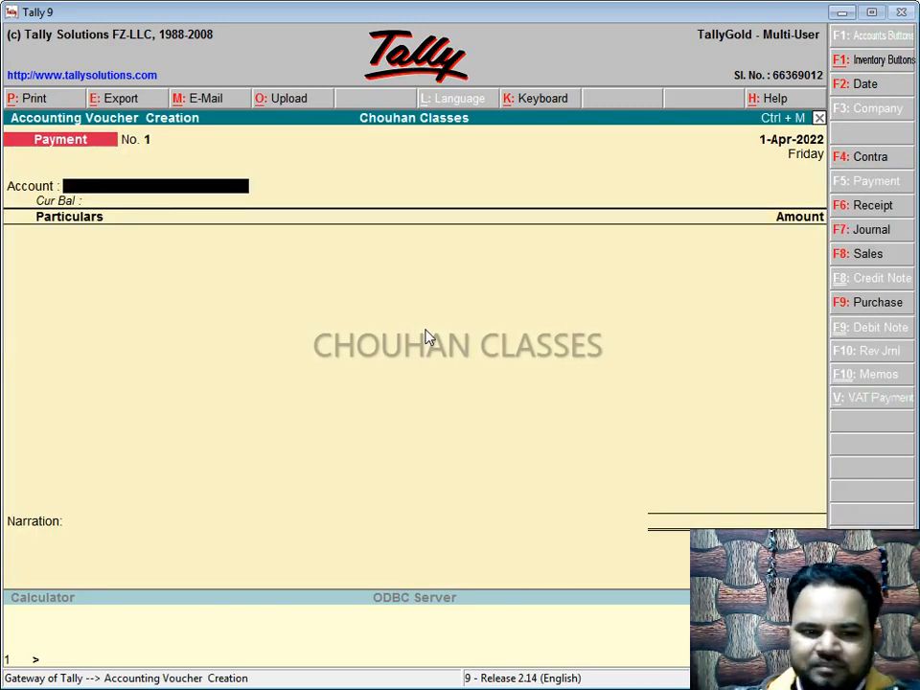
key("F6")
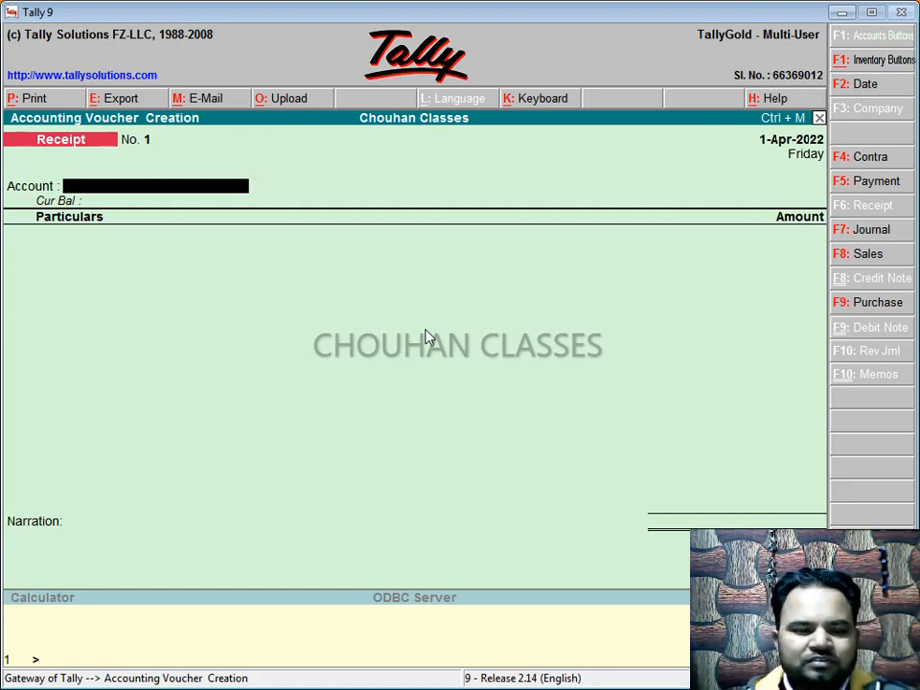
Step: Choose Cash as the receipt account and start a new ledger for the paying party
type("C")
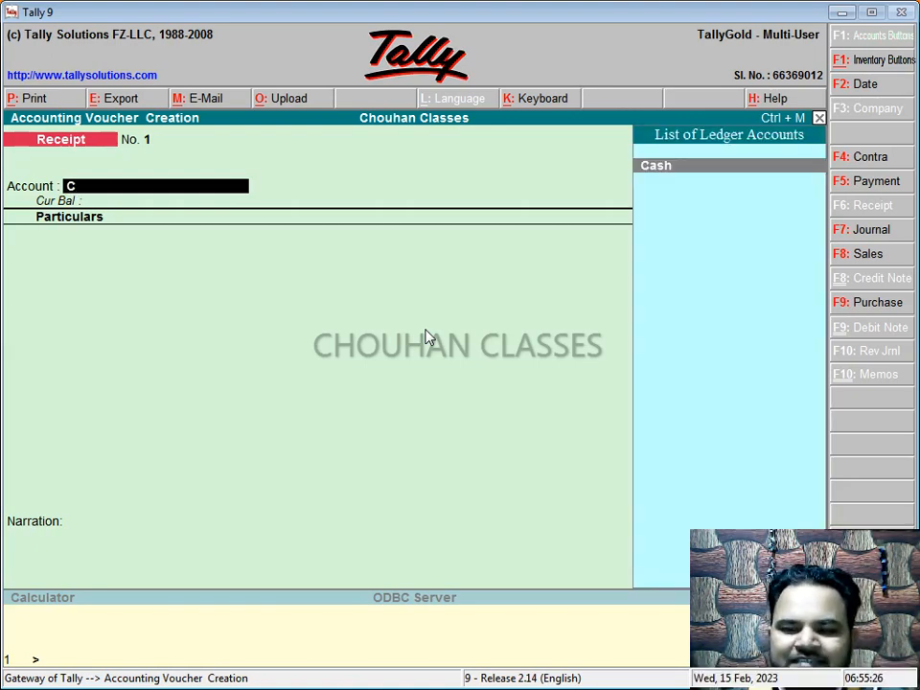
key("Return")
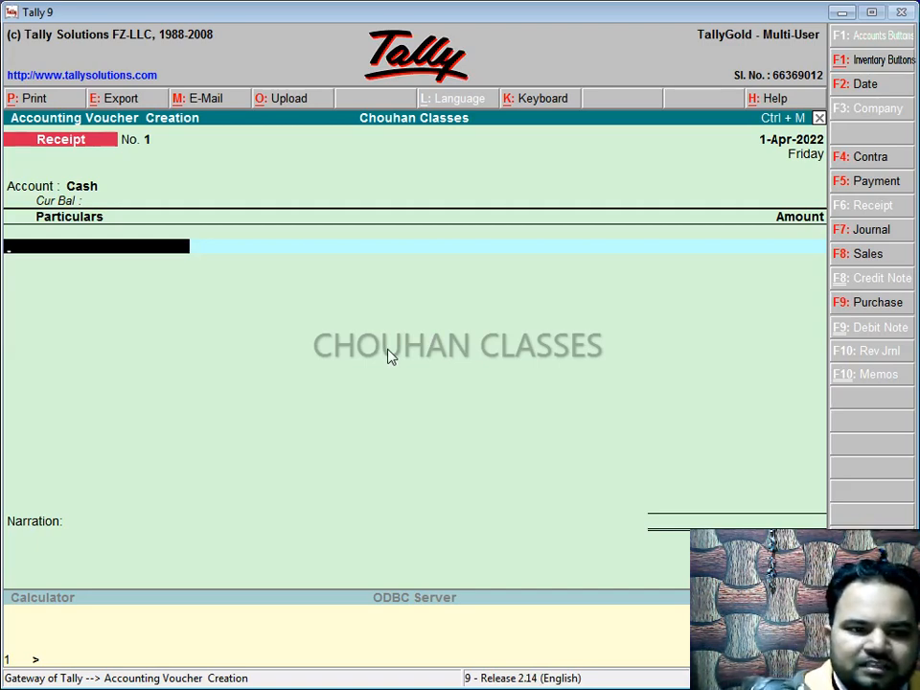
key("alt+c")
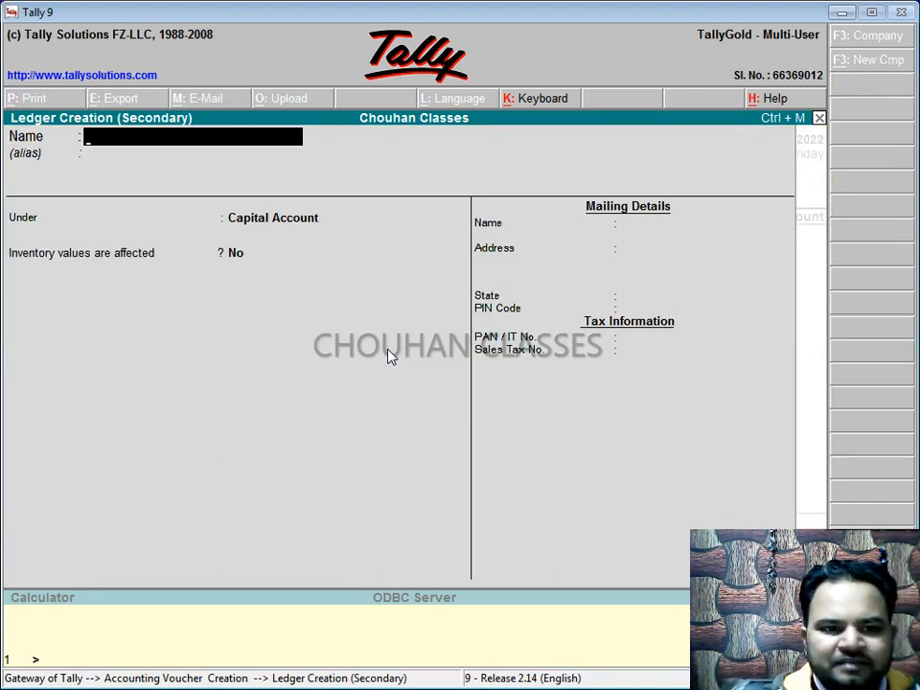
Step: Enter the student's full name as the ledger name and a short alias, correcting a typo
type("Ram")
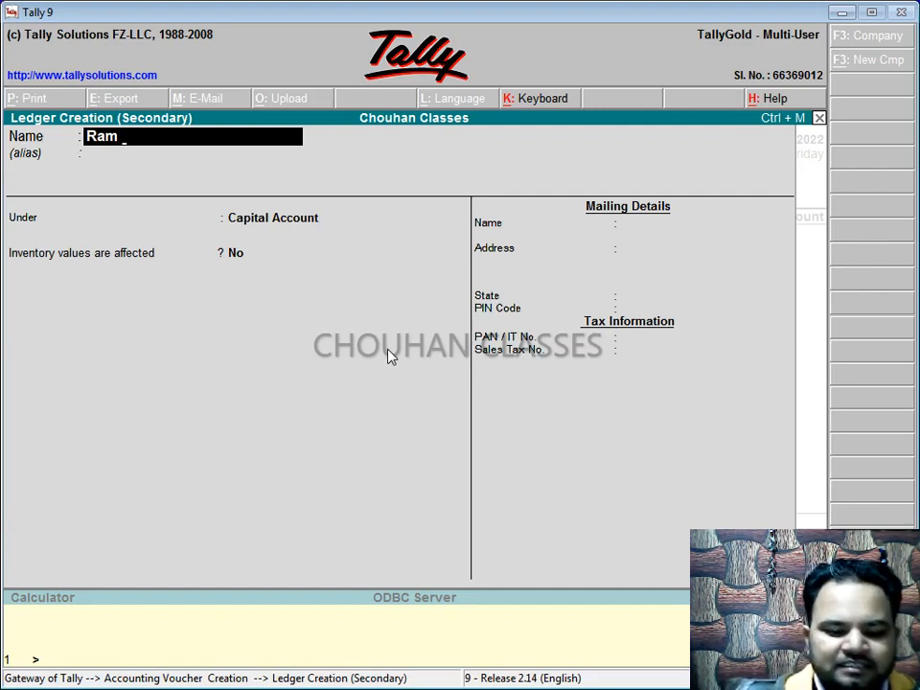
type("S/o")
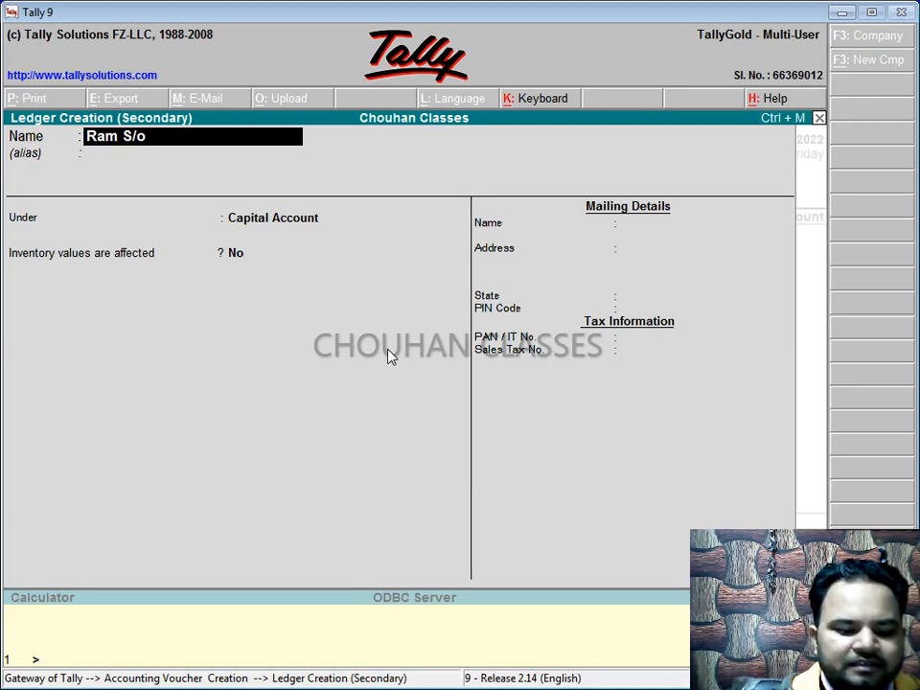
type(" Raju")
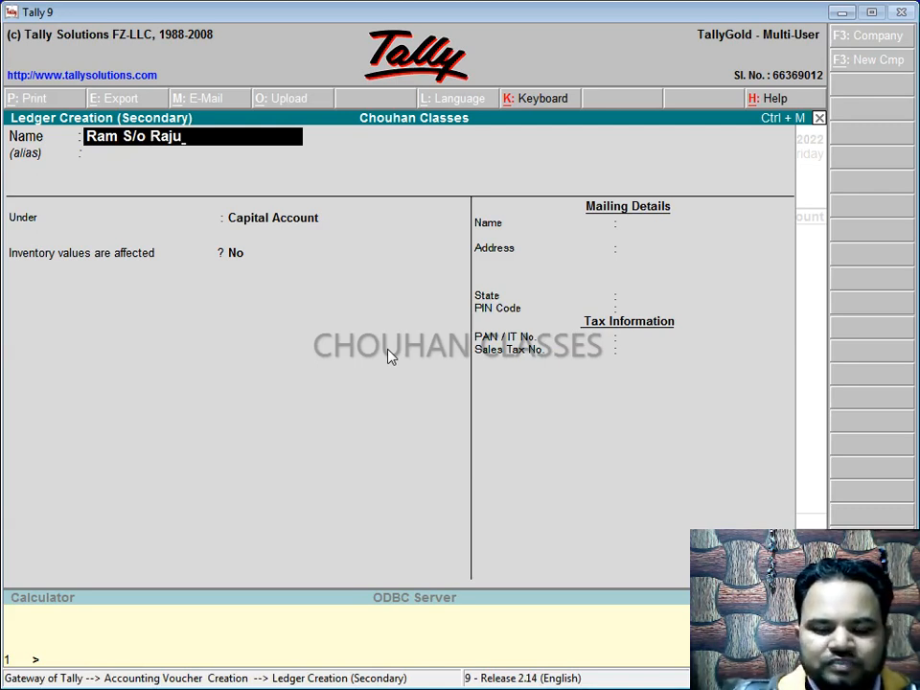
key("Return")
key("Return")
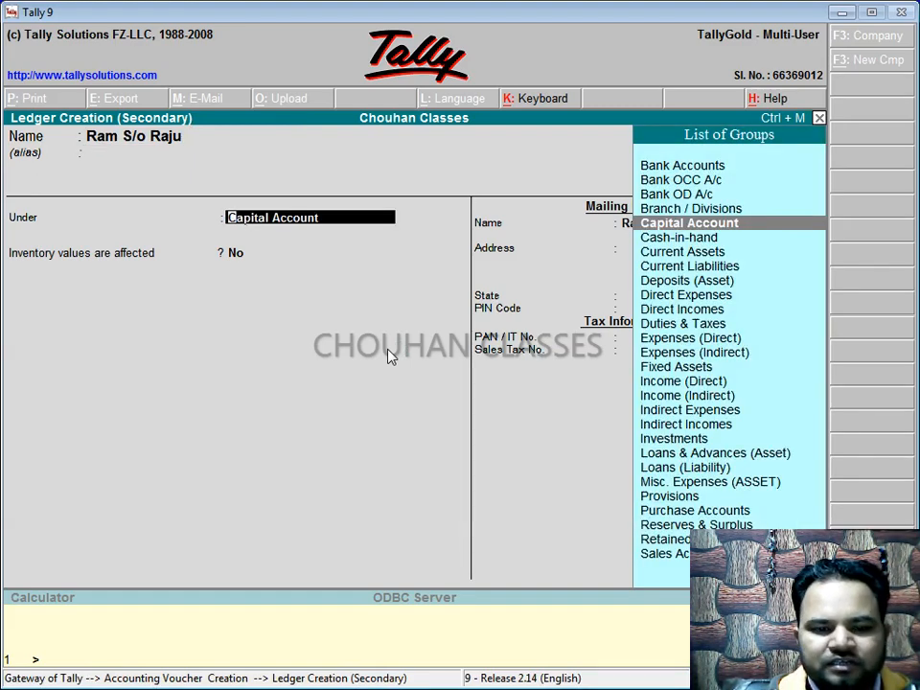
key("BackSpace")
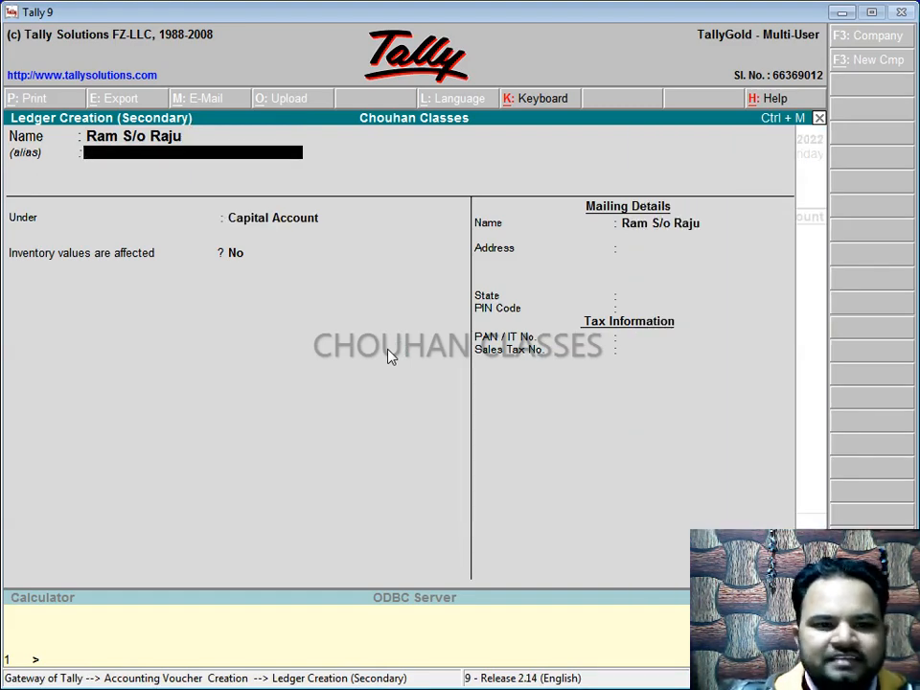
type("Rah")
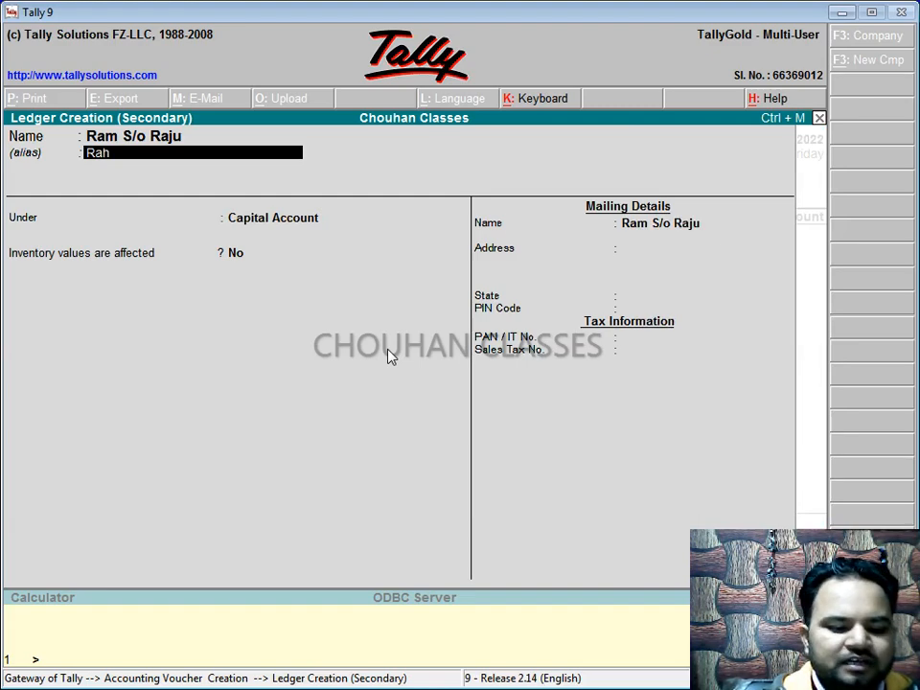
key("BackSpace")
type("mu")
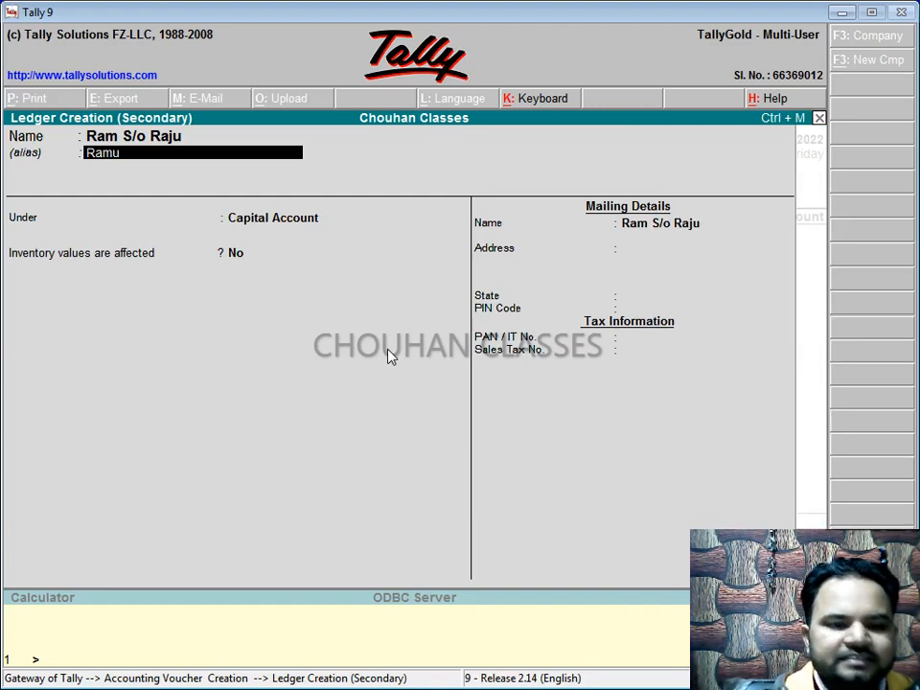
key("Return")
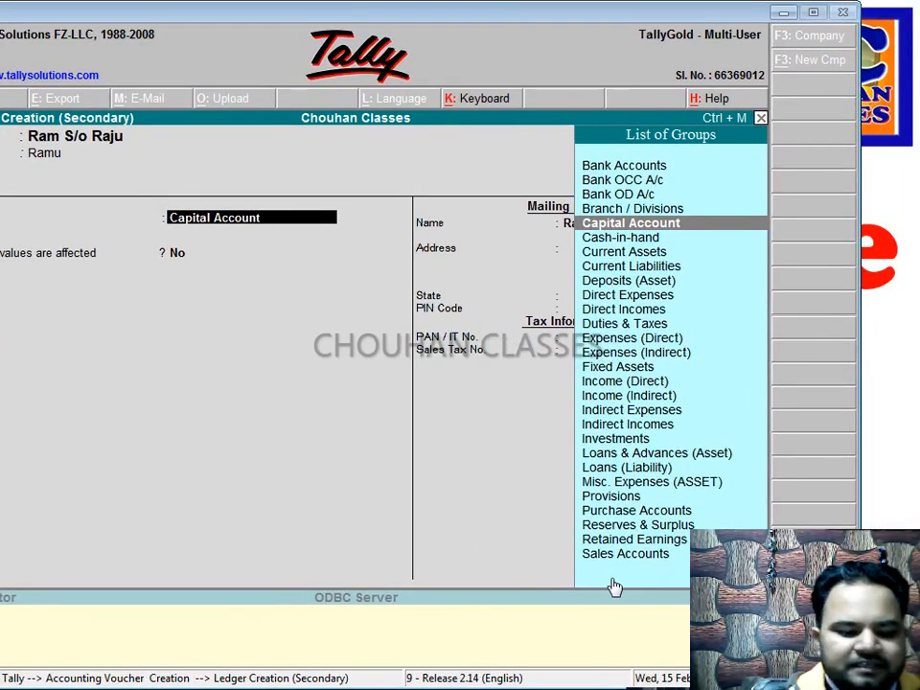
Step: Place the new ledger under the Sundry Creditors group
type("Sun")
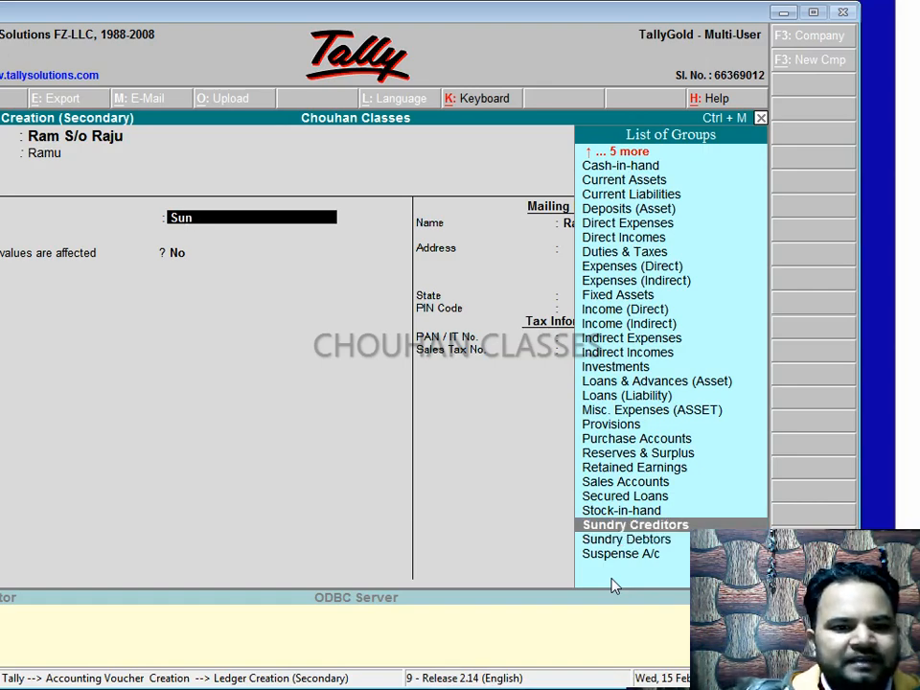
key("Return")
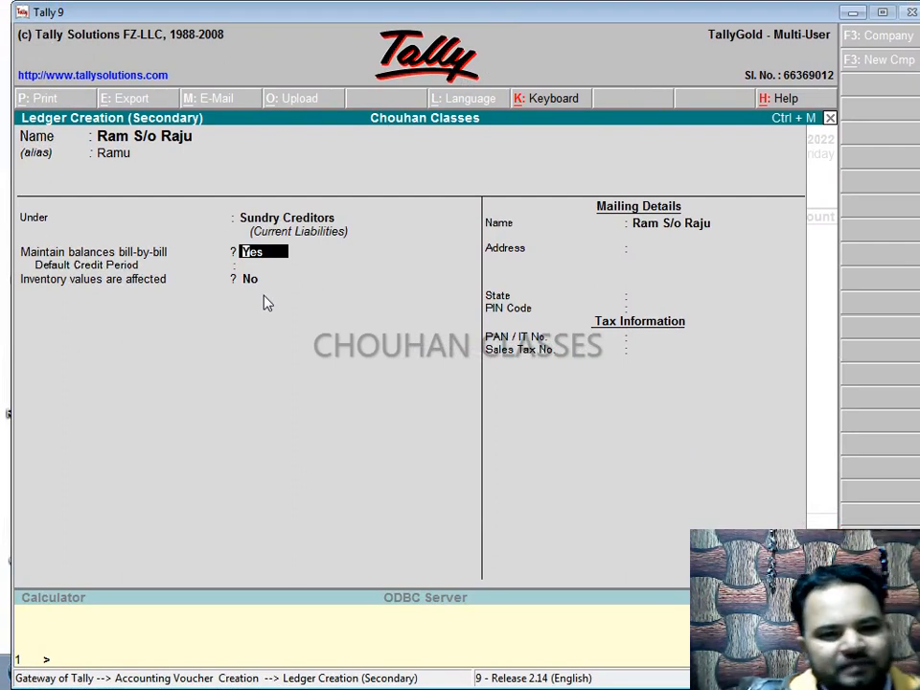
Step: Fill in the ledger's address and PIN code, set State to Not Applicable, and save it
key("Return")
key("Return")
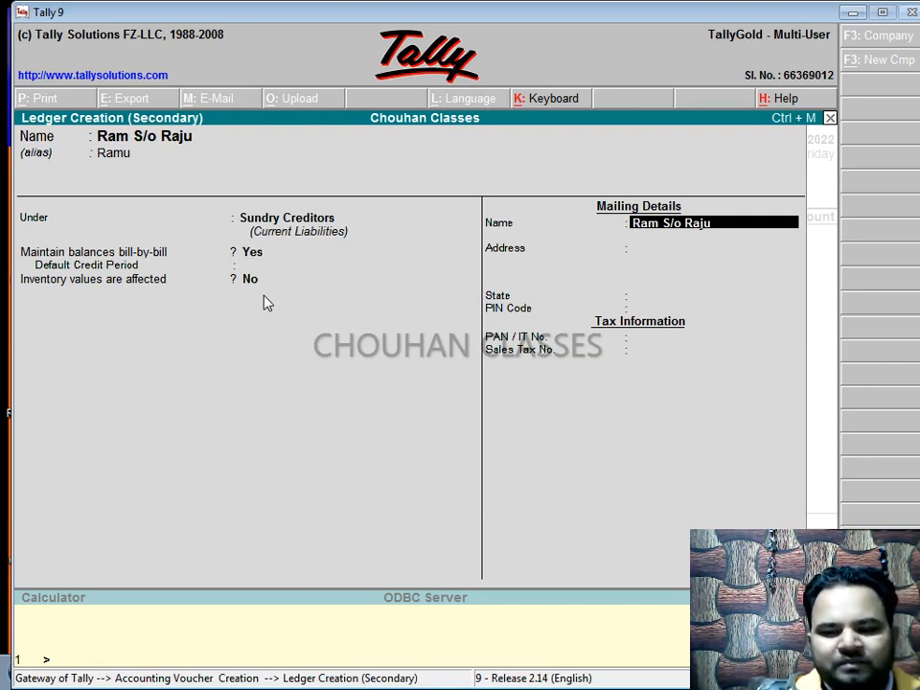
key("Return")
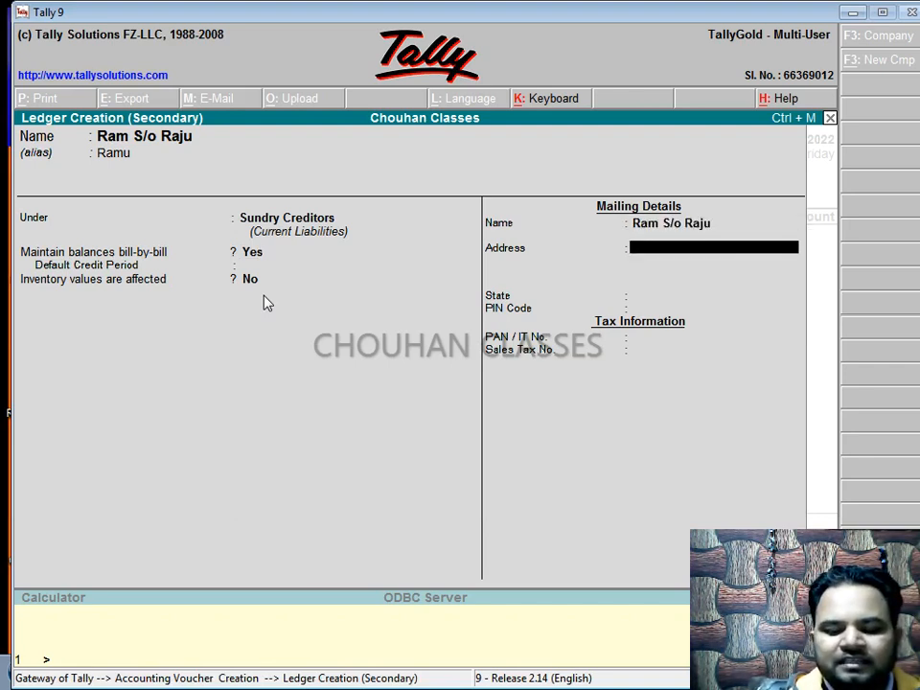
type("114444")
key("Return")
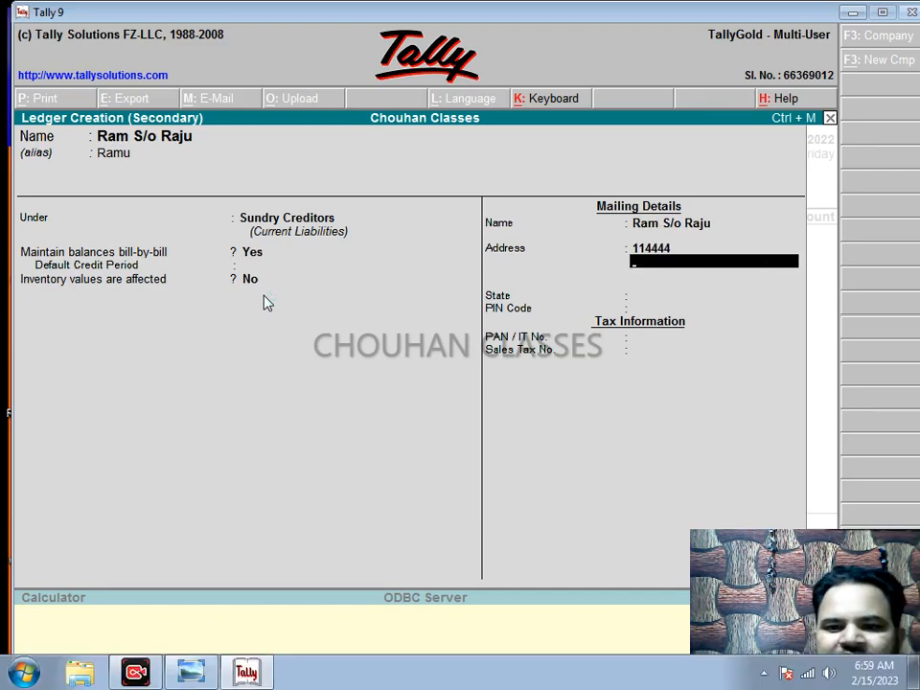
key("Return")
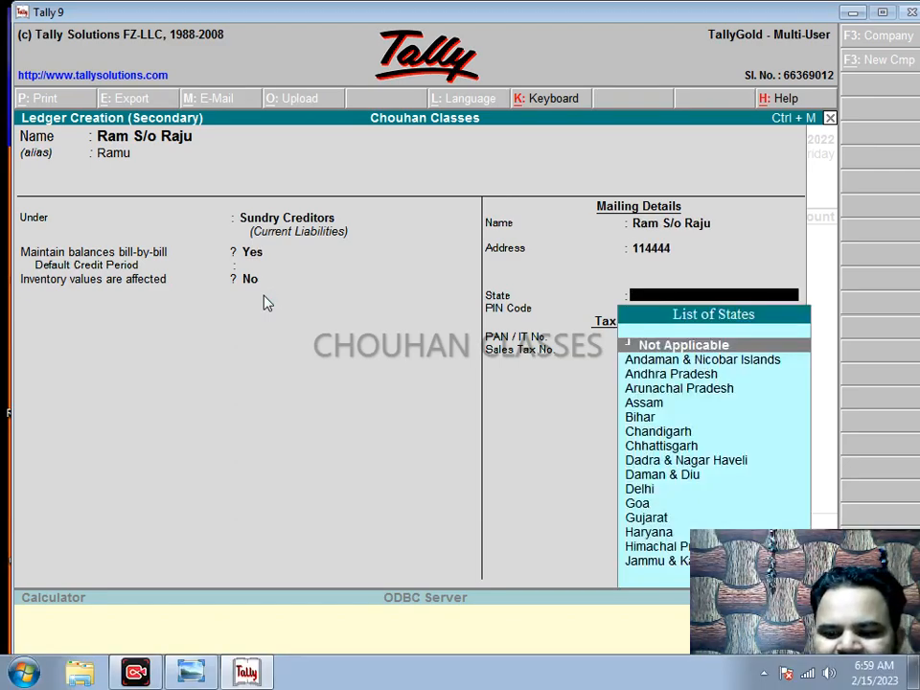
key("Return")
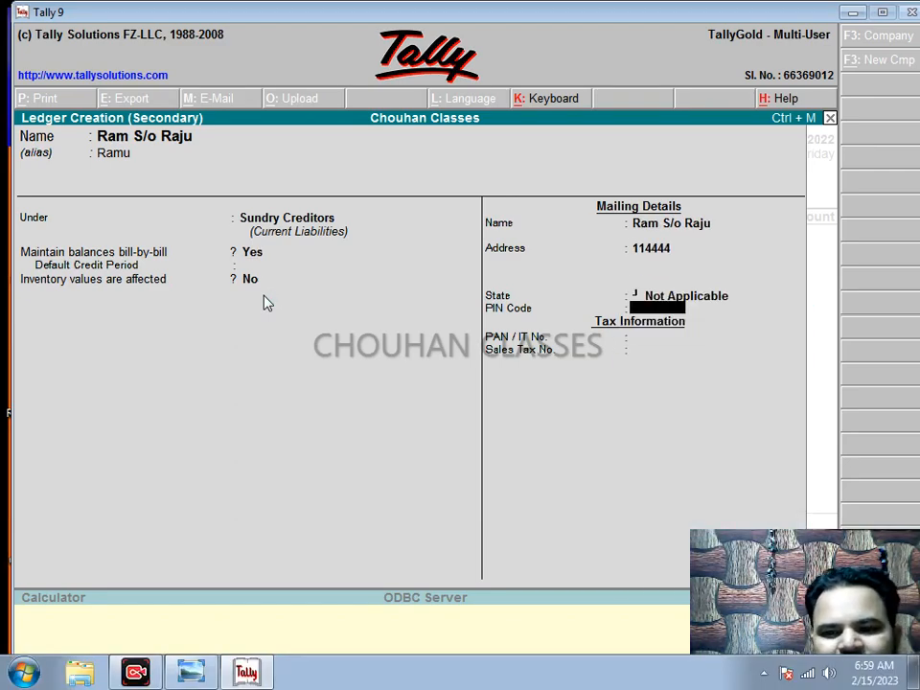
type("55555")
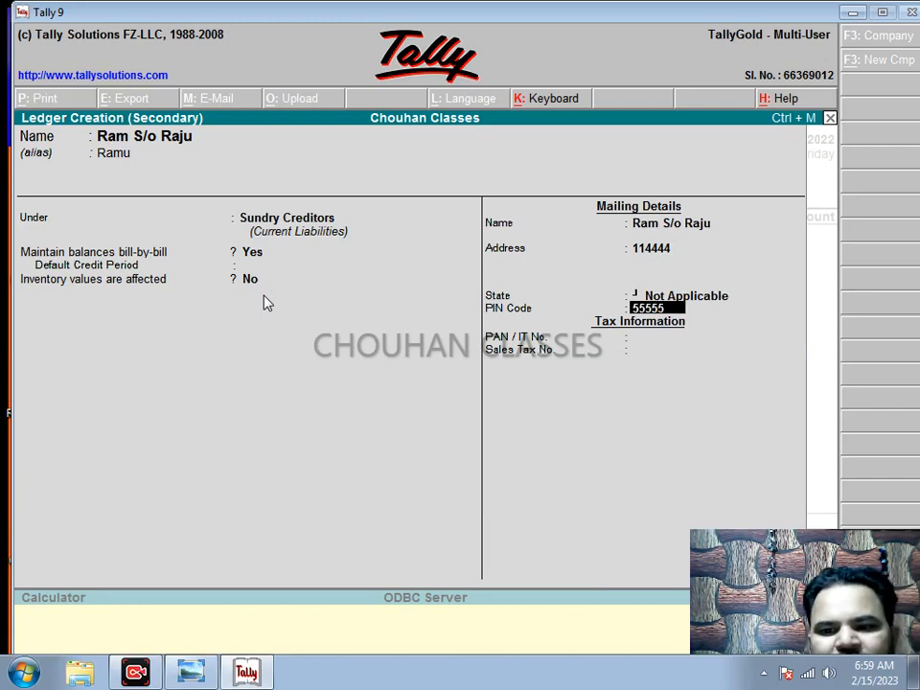
key("Return")
key("Return")
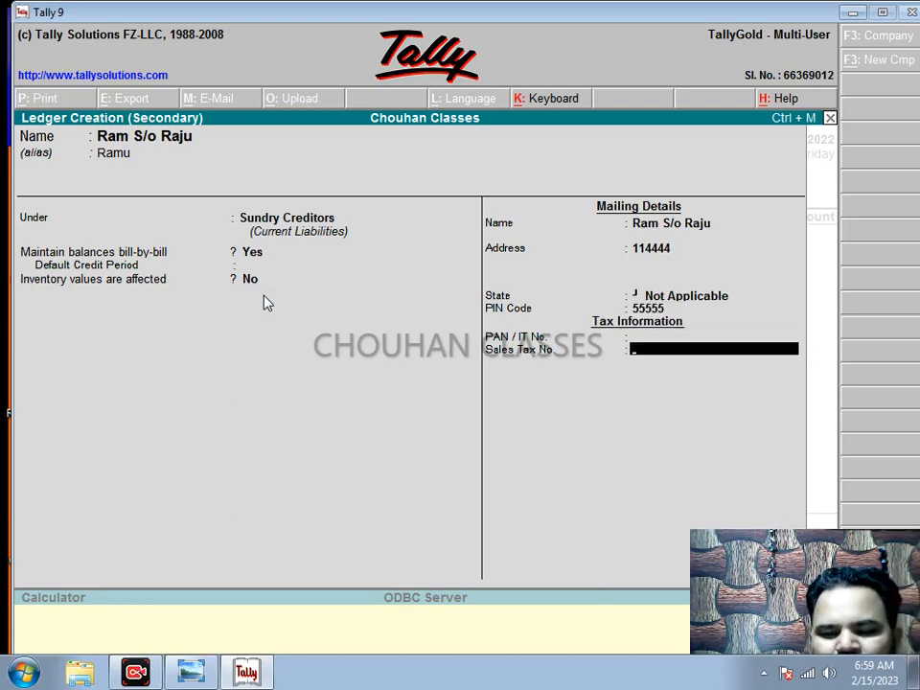
key("Return")
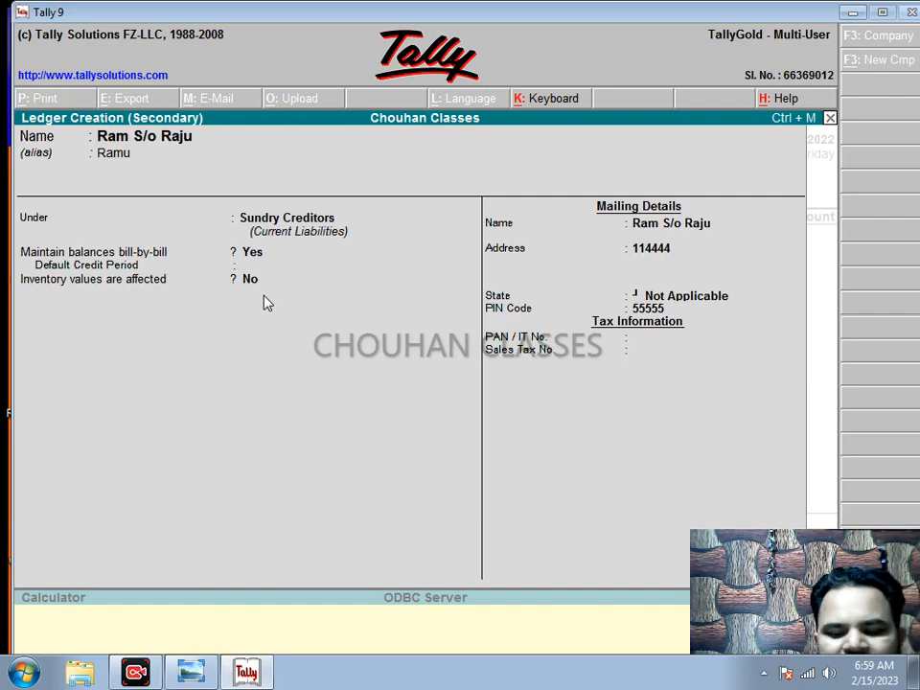
key("Return")
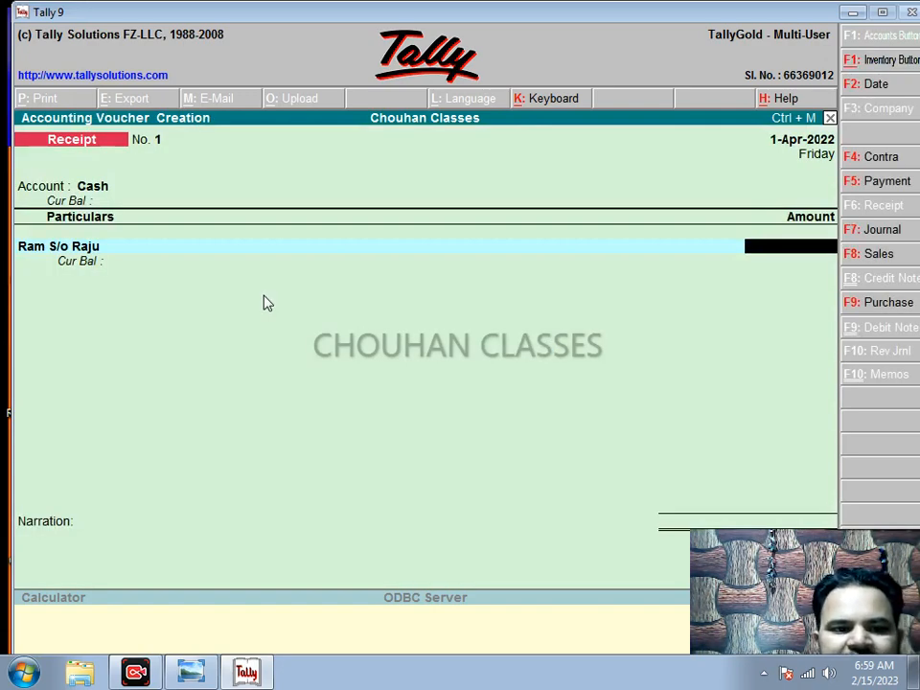
Step: Credit the party with a 10,000 receipt, adjusted On Account in the bill-wise details
type("1")
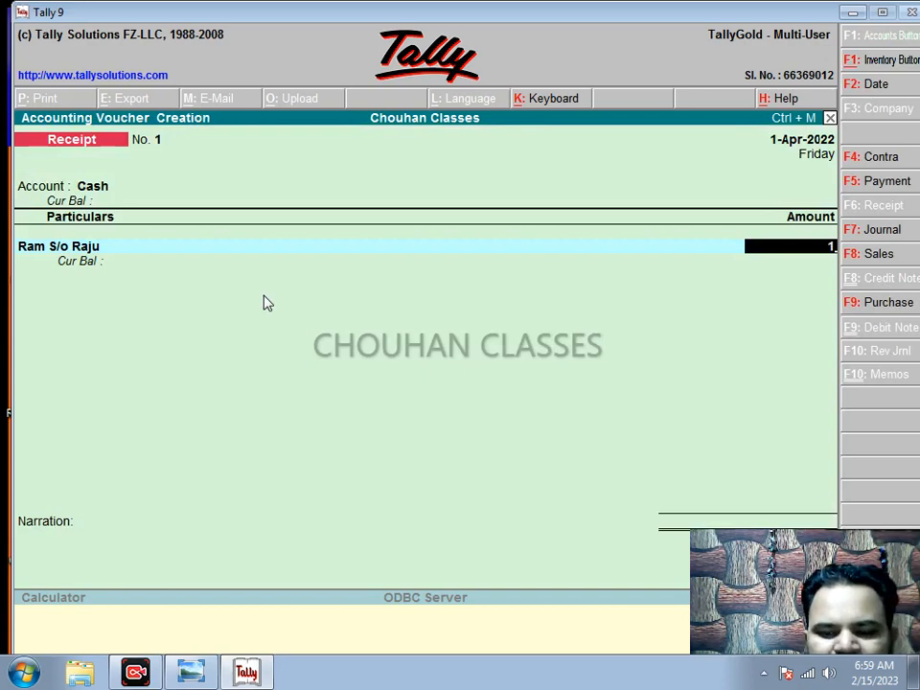
type("0000")
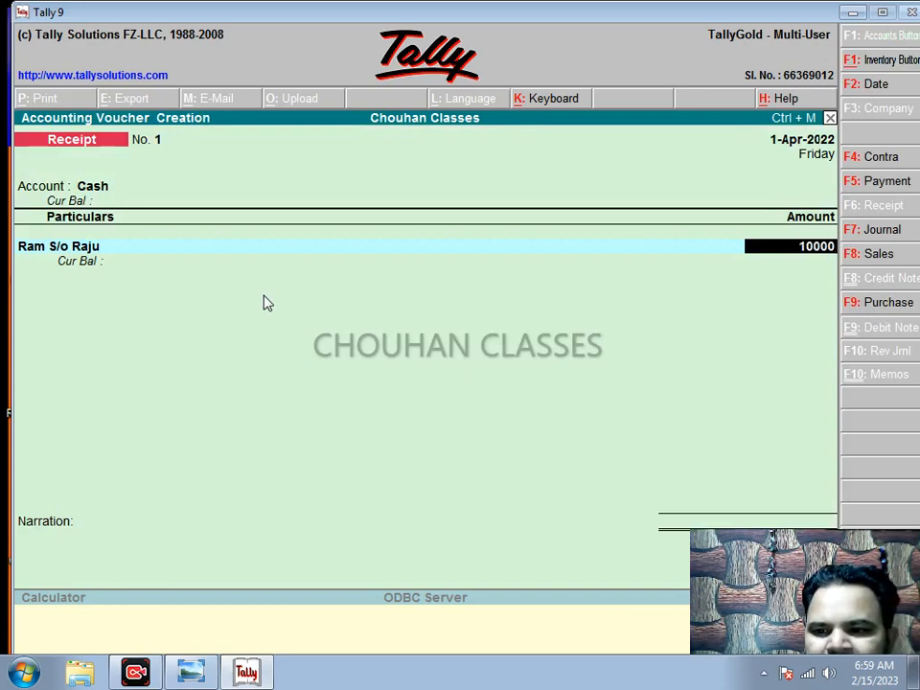
key("Return")
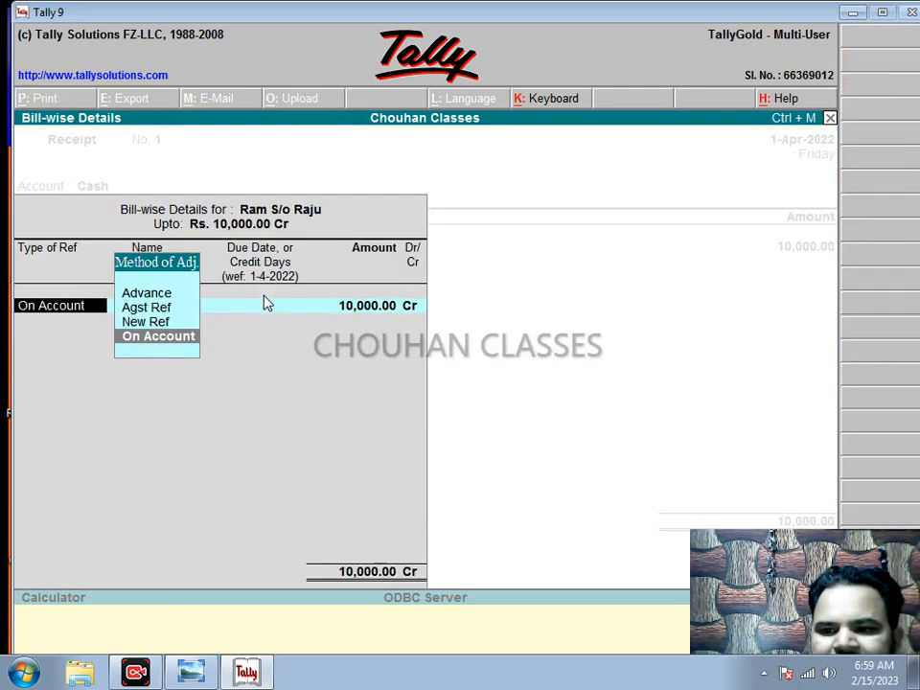
key("Return")
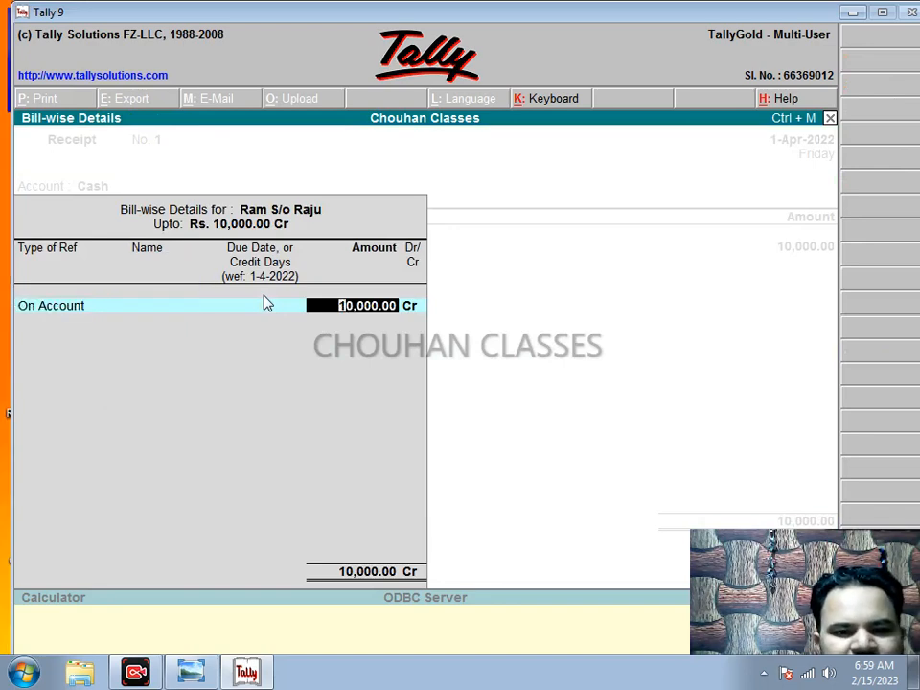
key("Return")
key("Return")
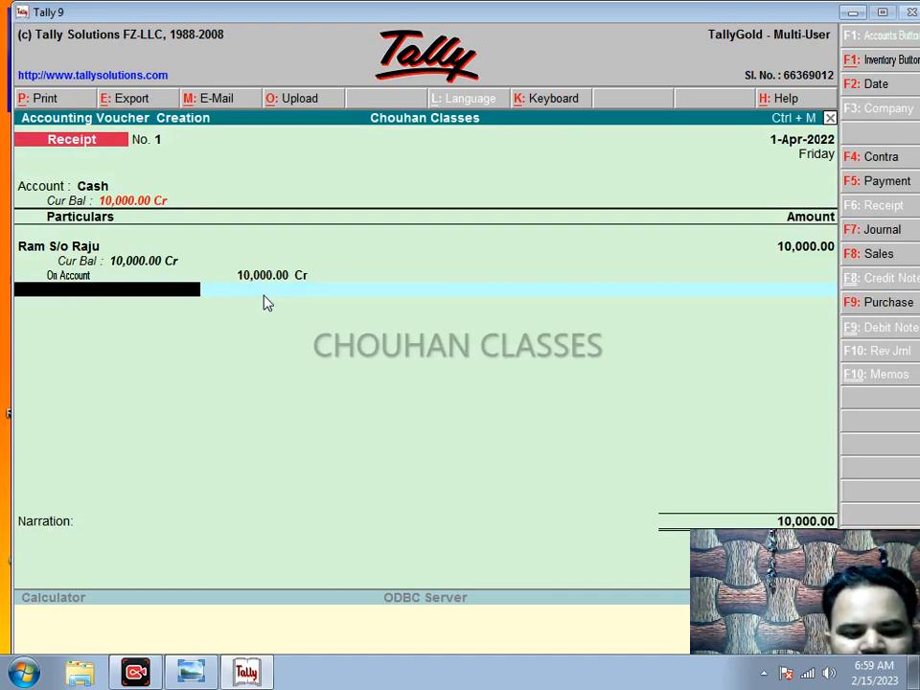
key("F2")
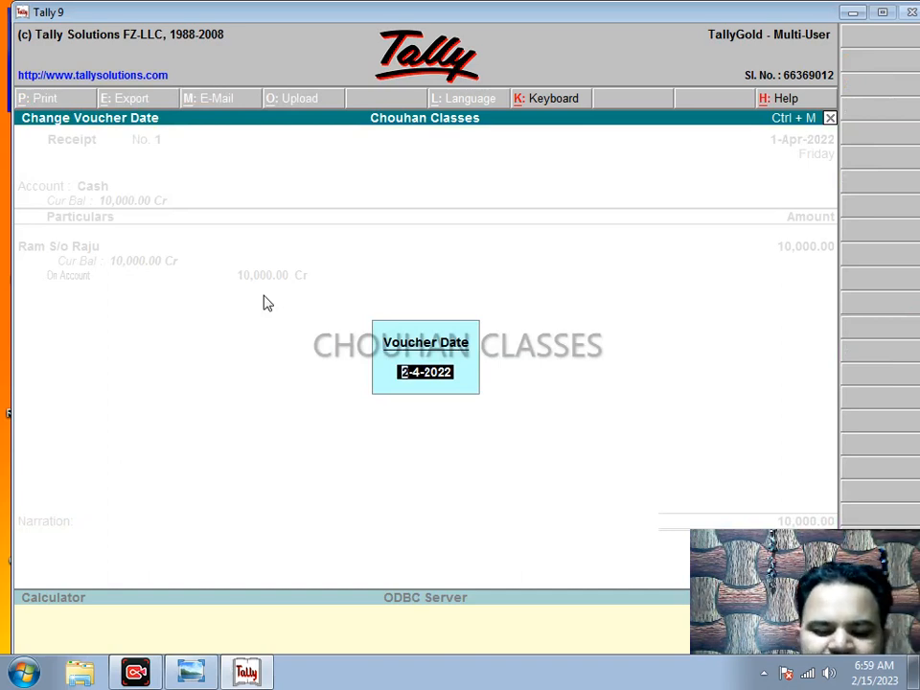
Step: Change the receipt's voucher date to 4-4-2022
type("4-4")
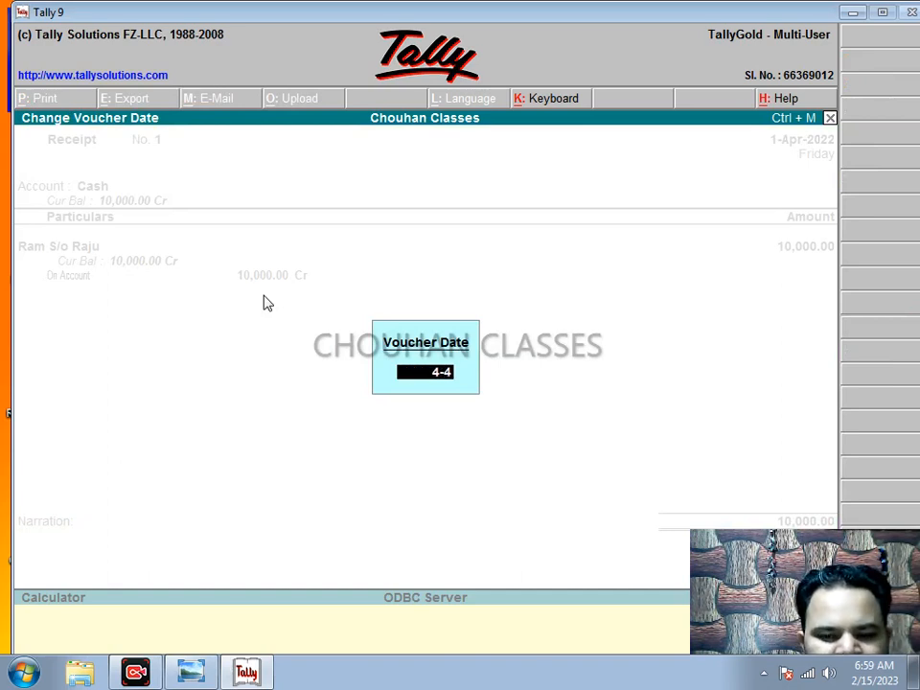
type("-2022")
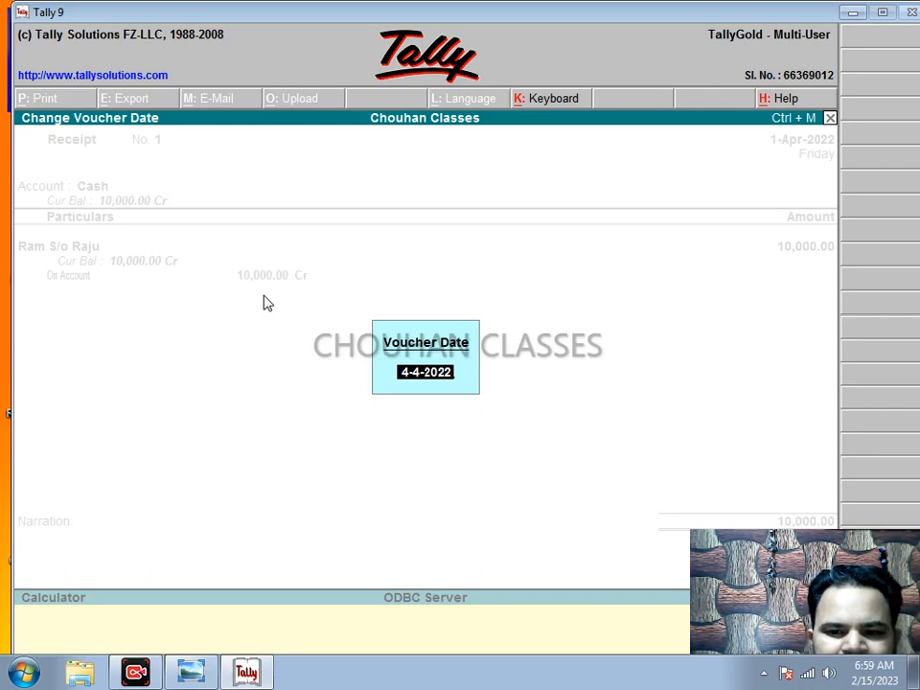
key("Return")
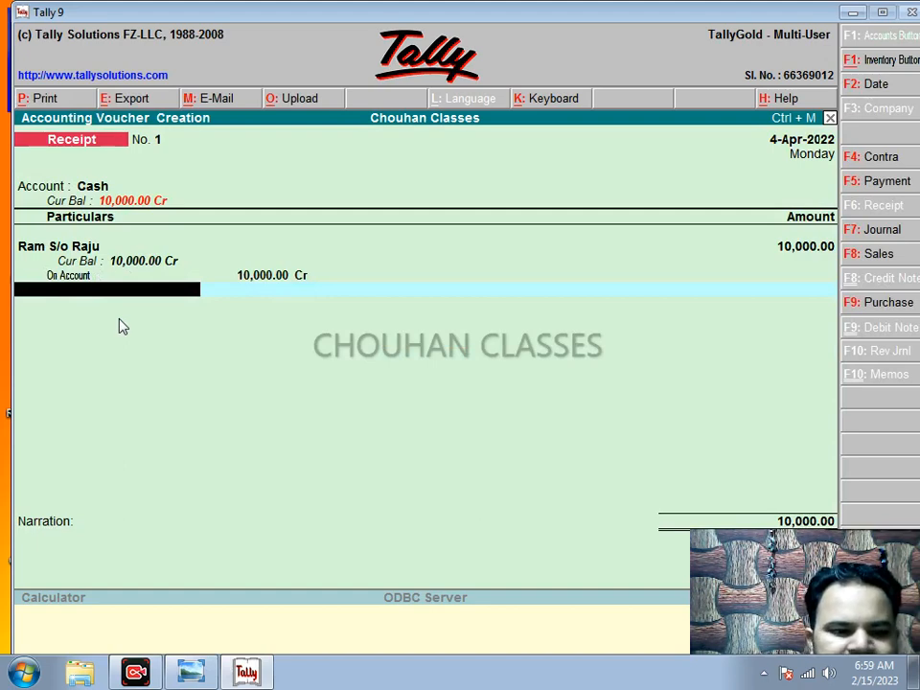
Step: Enter the narration 'g pay' and save Receipt No. 1
key("Return")
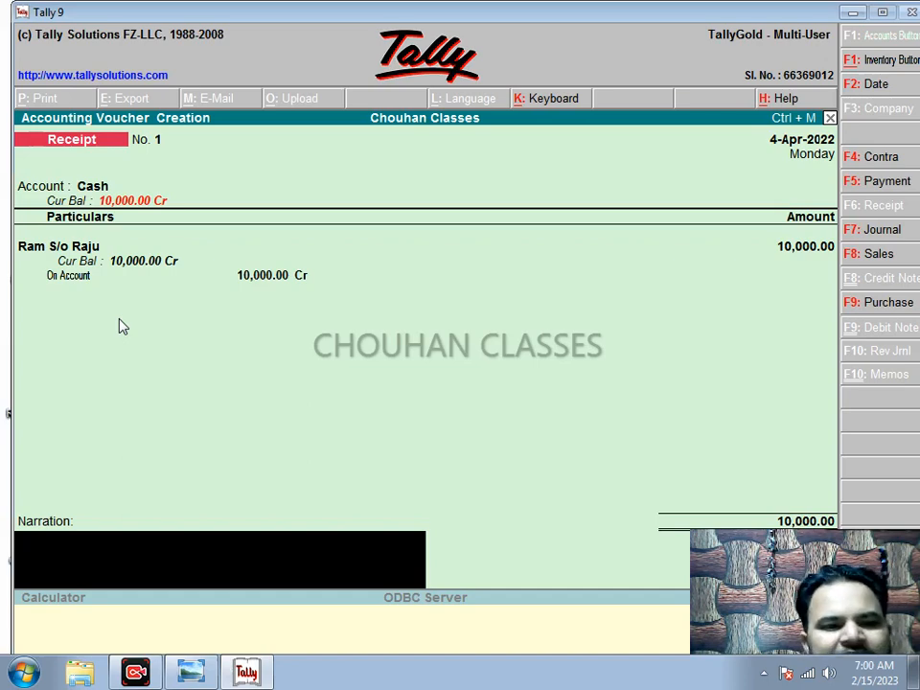
type("cash")
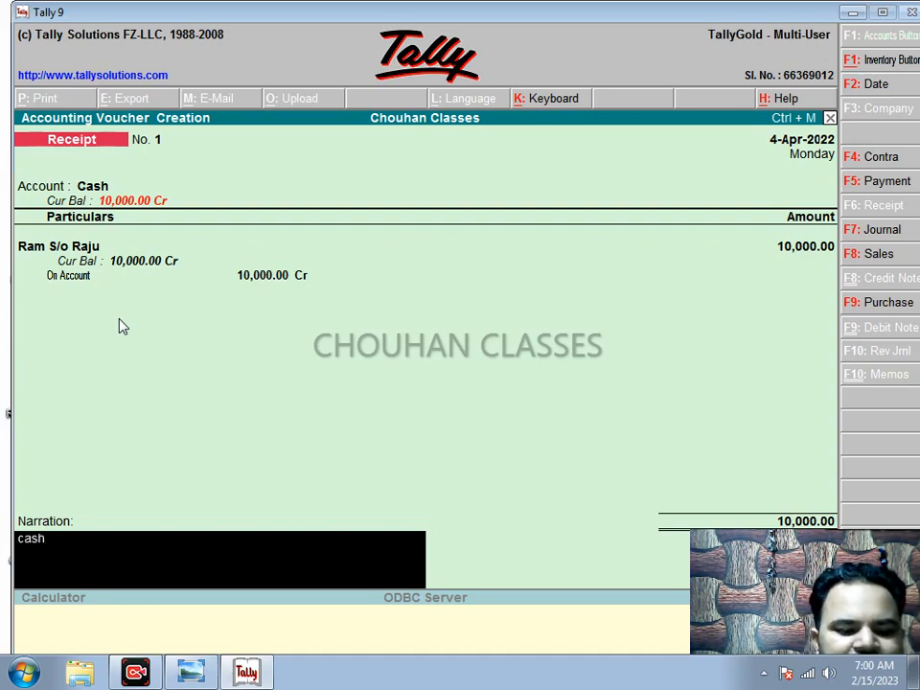
key("BackSpace")
key("BackSpace")
key("BackSpace")
key("BackSpace")
type("g")
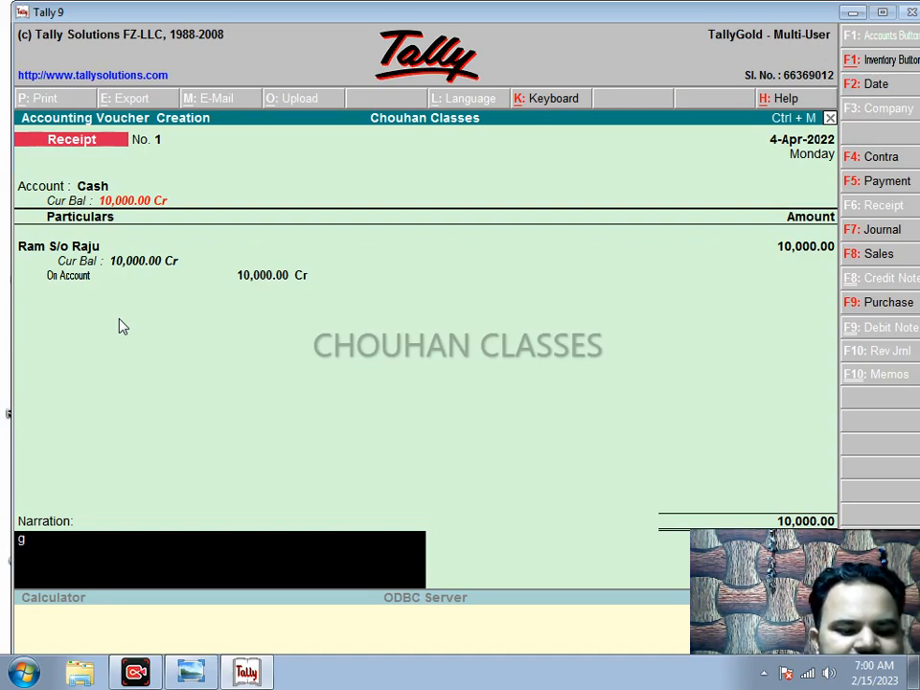
type(" pay")
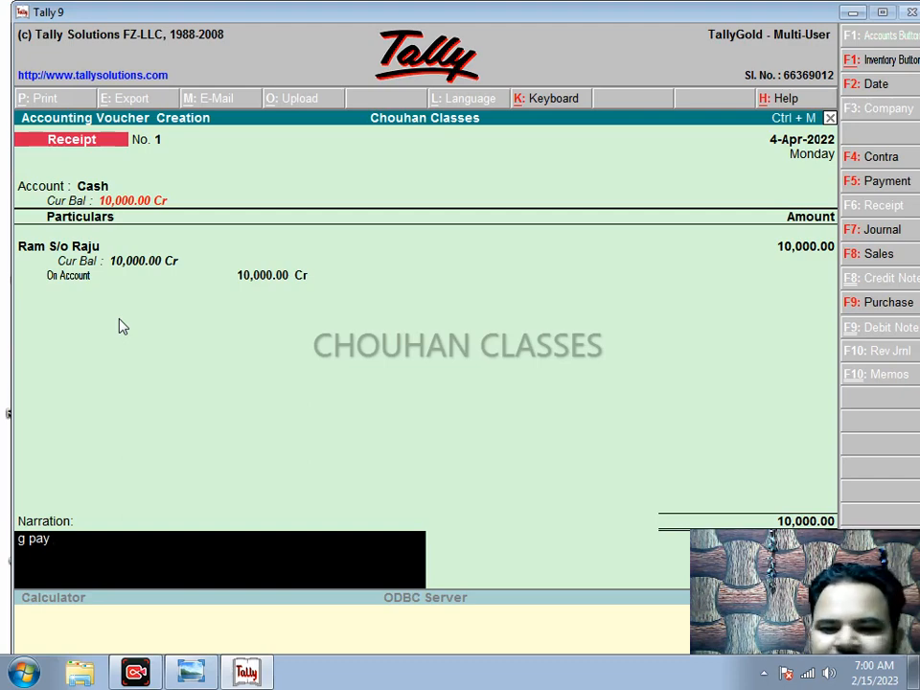
key("Return")
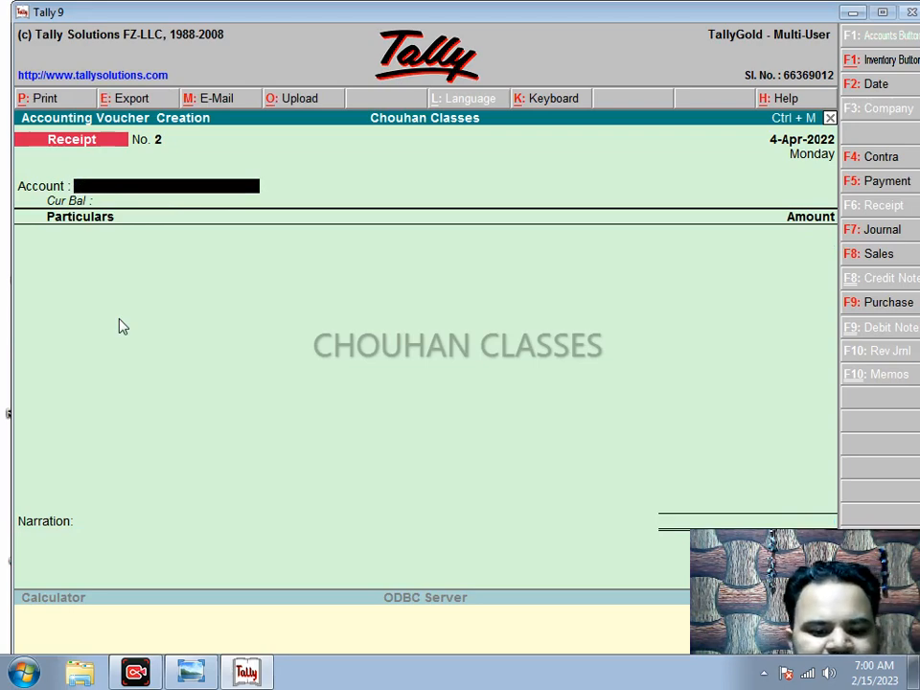
Step: Set Cash as Receipt No. 2's account and start a new ledger for the next payer
type("Cas")
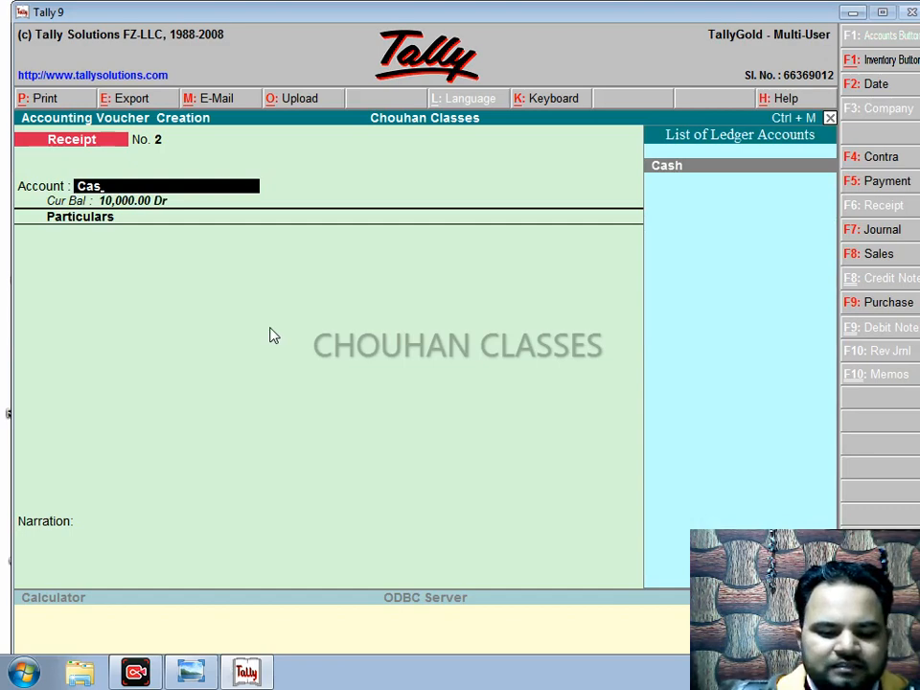
key("Return")
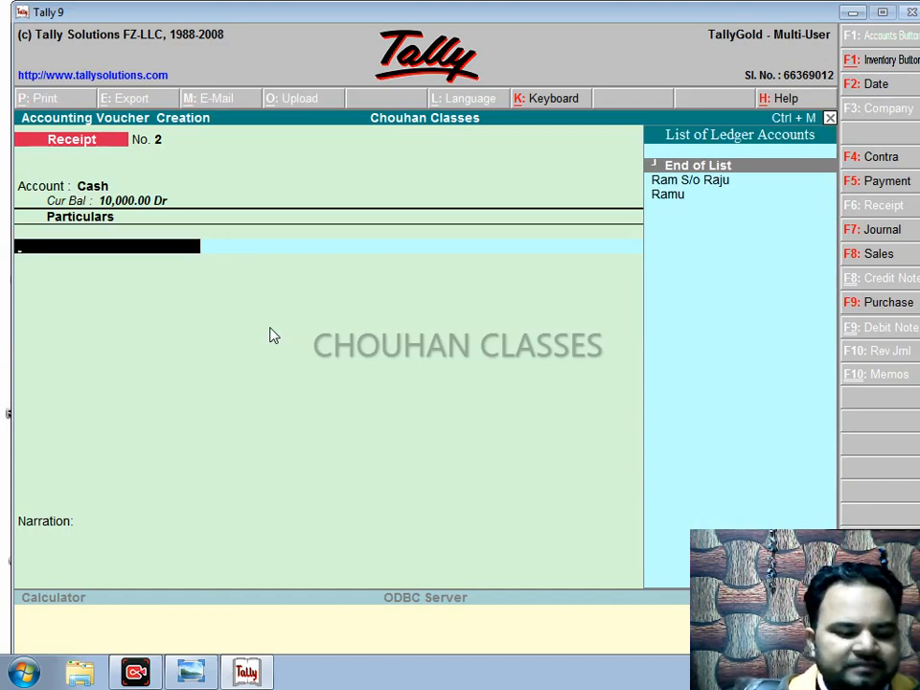
key("alt+c")
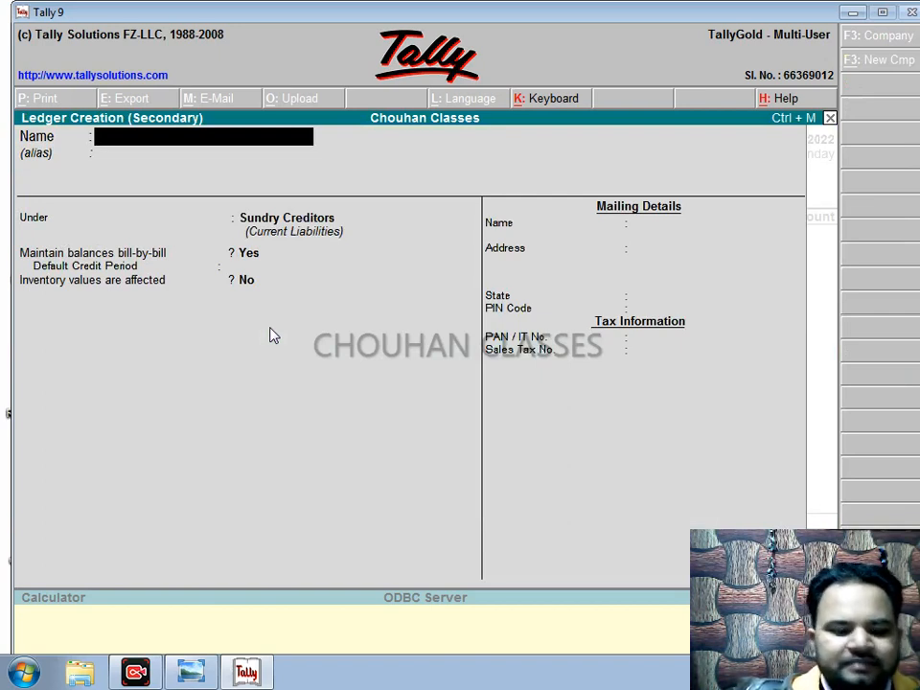
Step: Create the second payer's ledger under Sundry Creditors, state Not Applicable, and add it to Receipt No. 2
type("Sita")
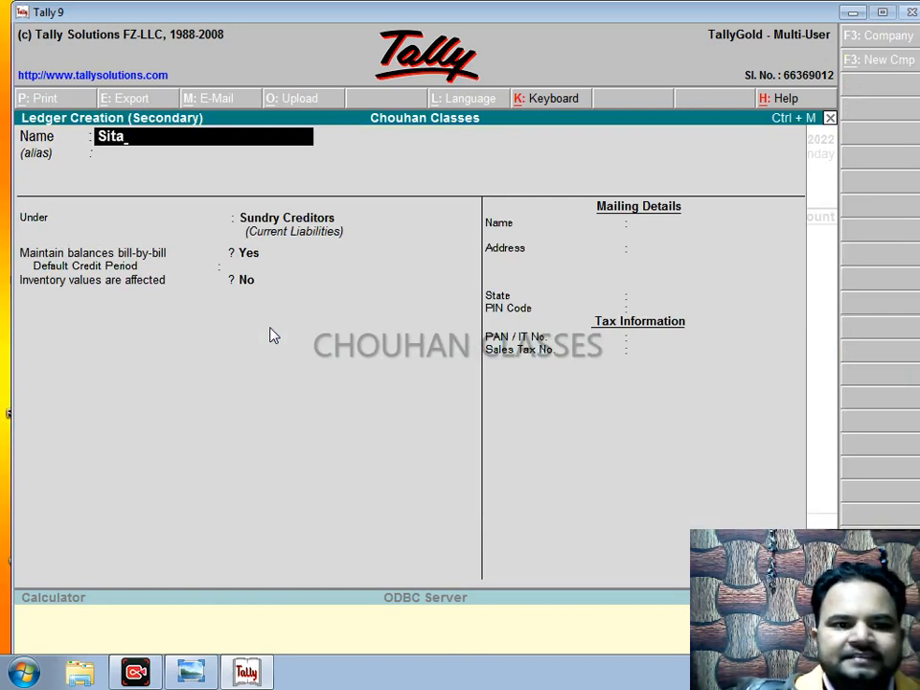
type(" W.")
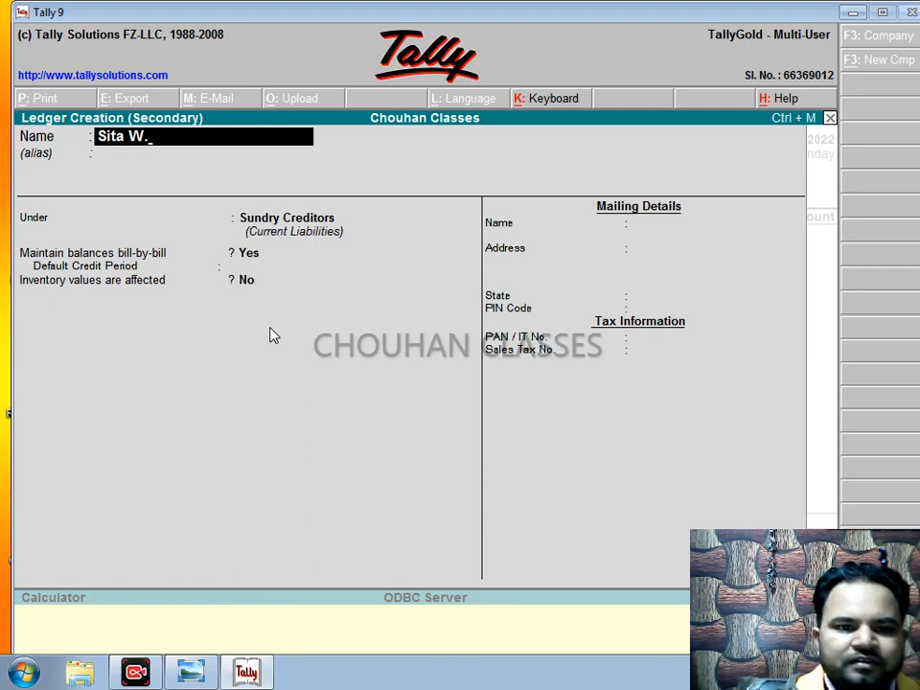
type("O")
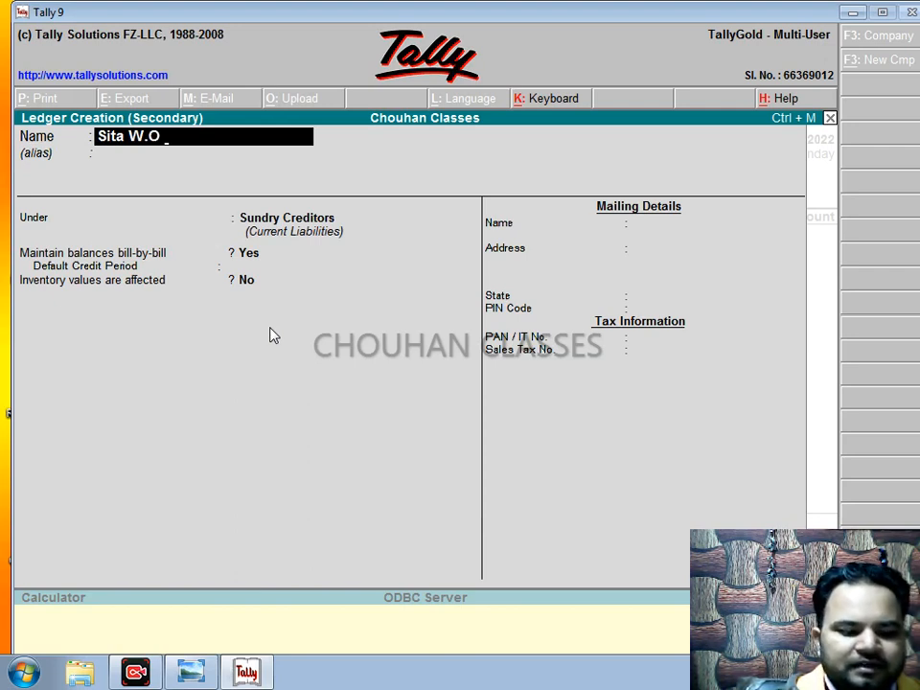
type(" Ram")
key("Return")
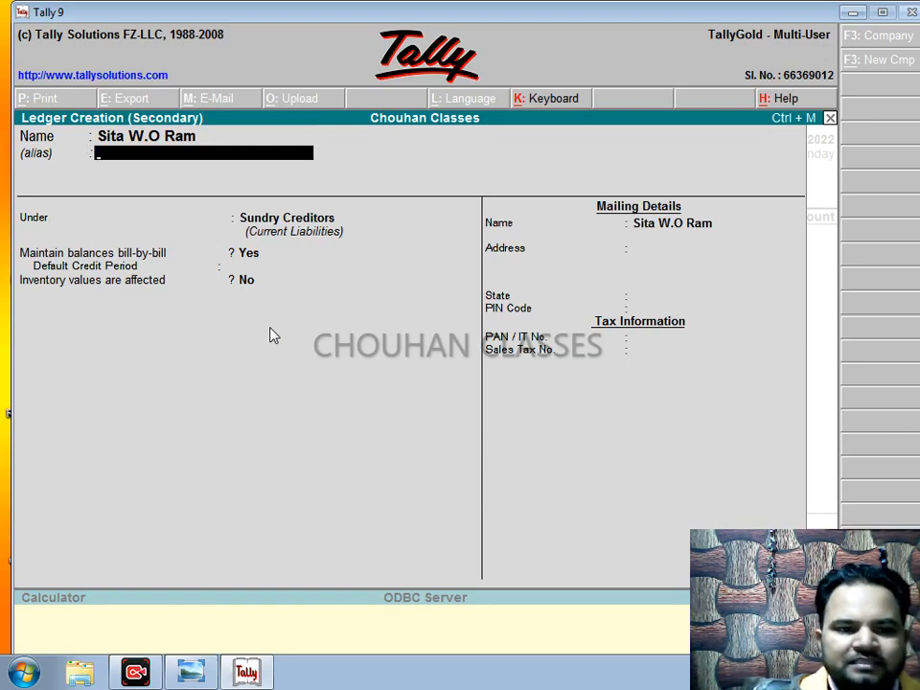
key("Return")
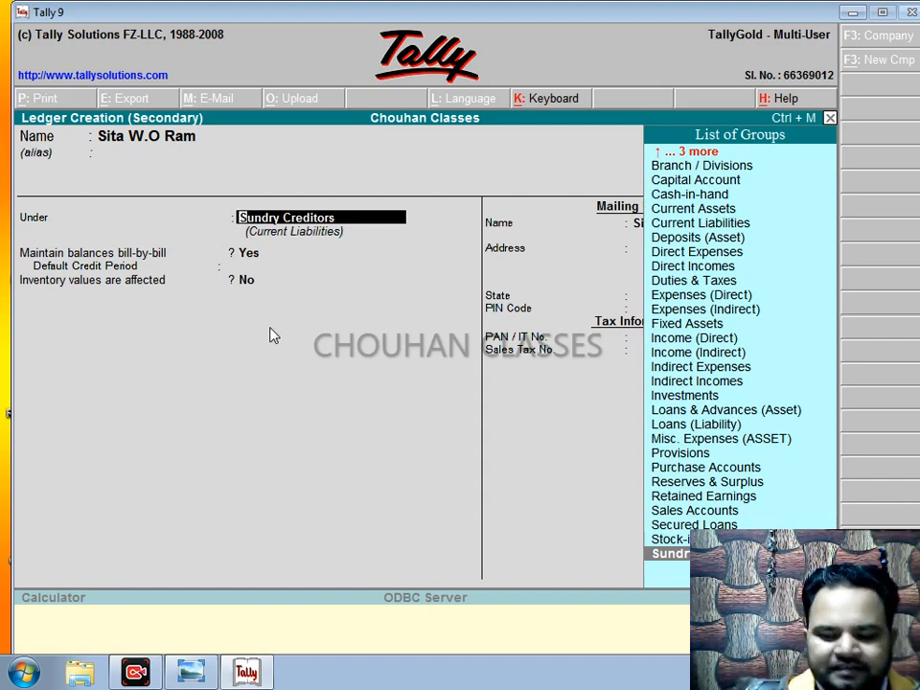
key("Return")
key("Return")
key("Return")
key("Return")
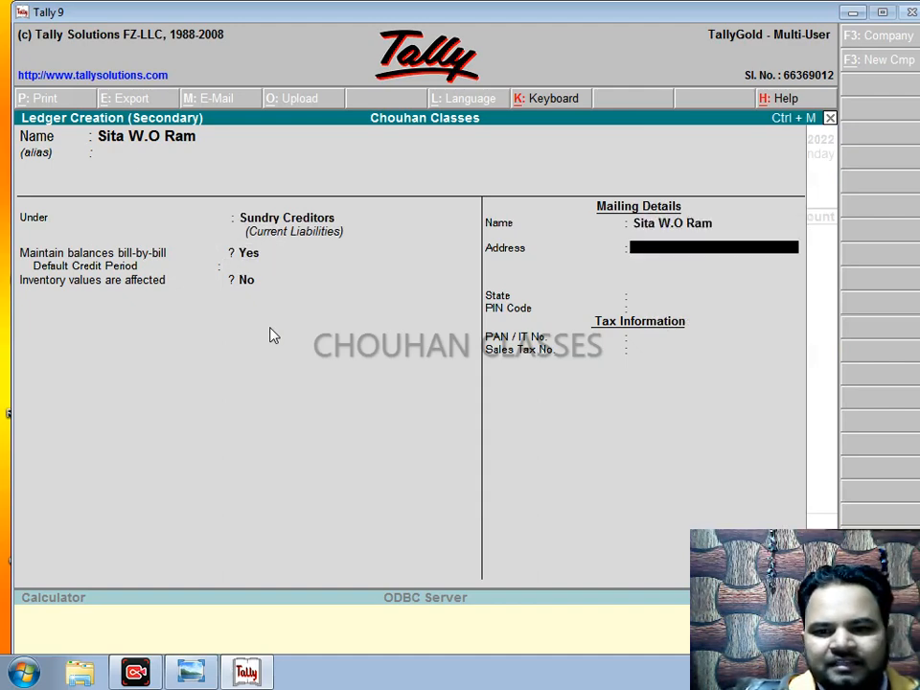
key("Return")
key("Return")
key("Return")
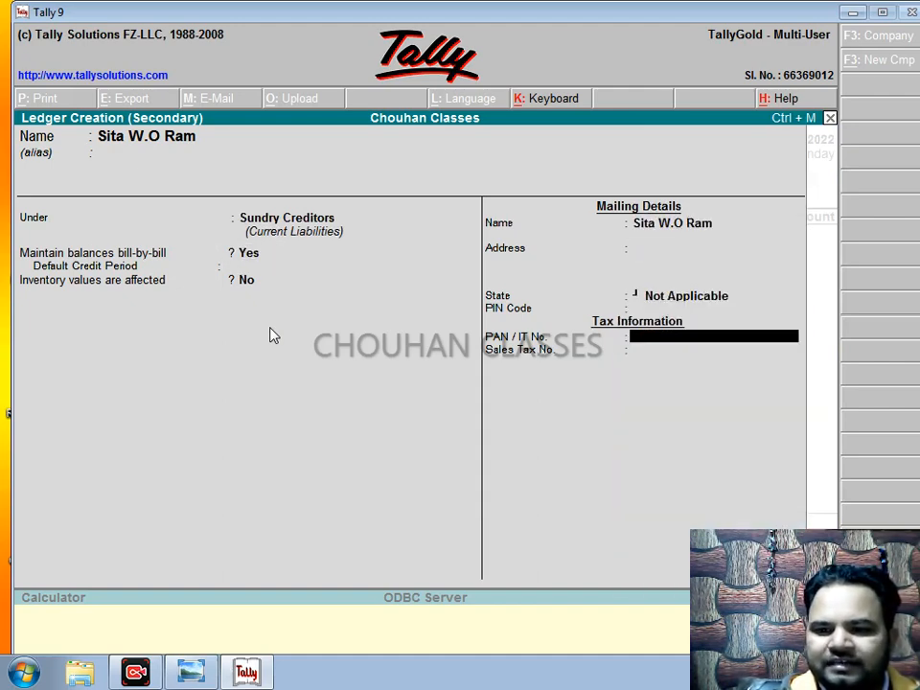
key("Return")
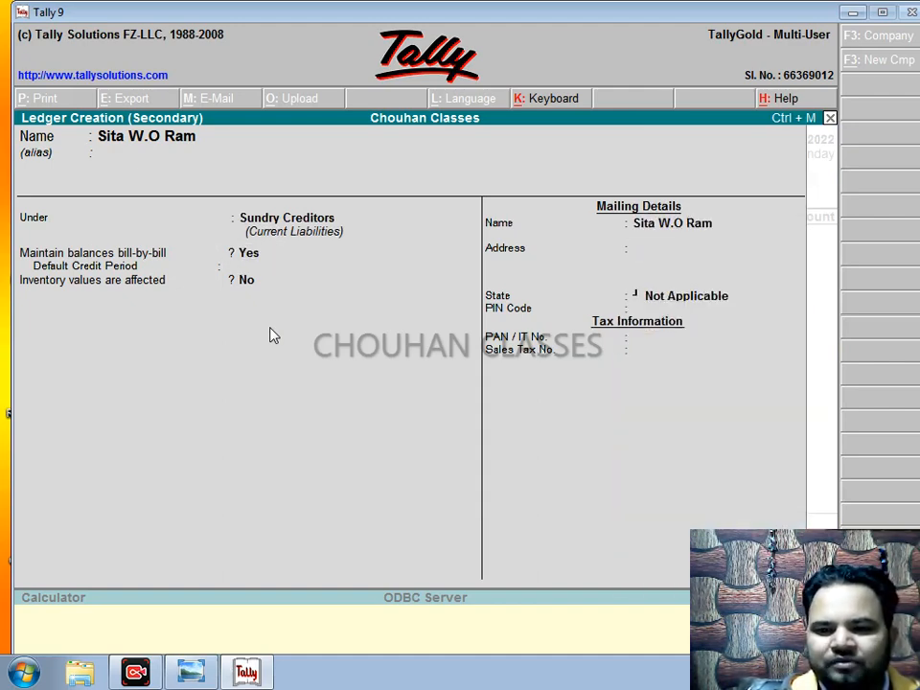
key("Return")
key("Return")
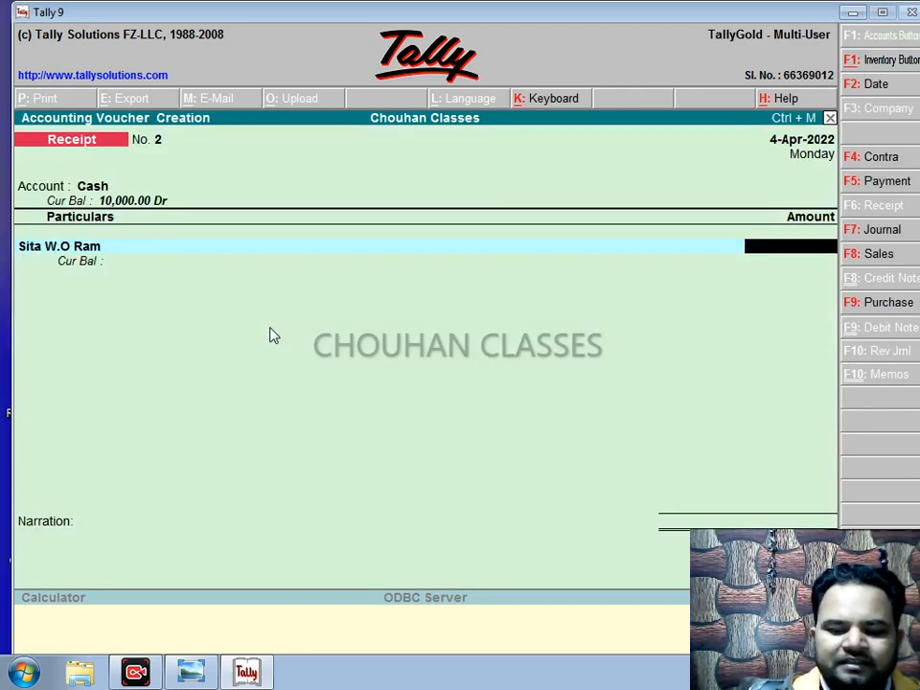
Step: Enter 5,000.00 On Account for the payer on Receipt No. 2
type("5000")
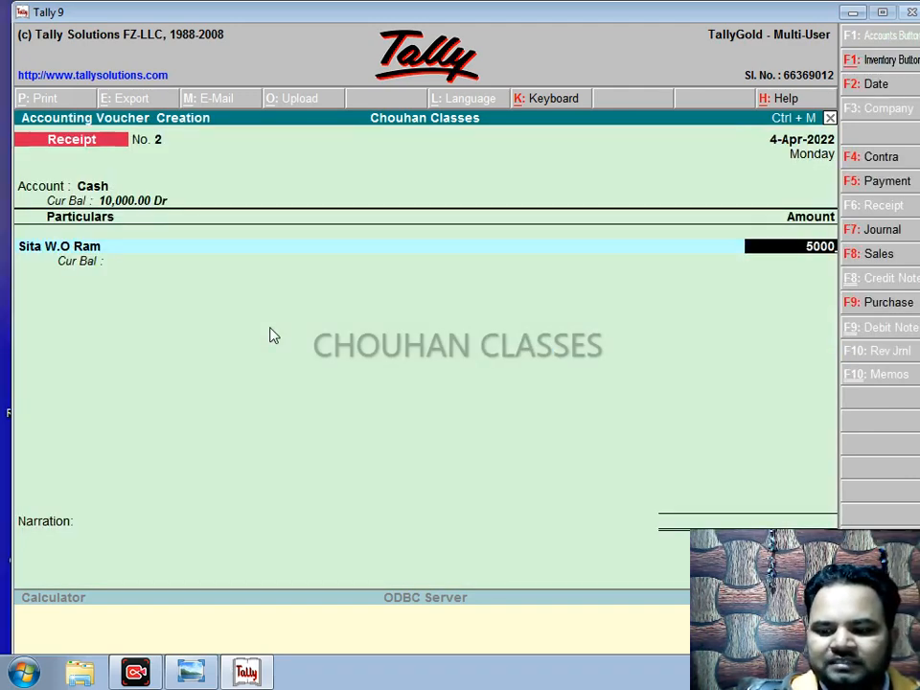
key("Return")
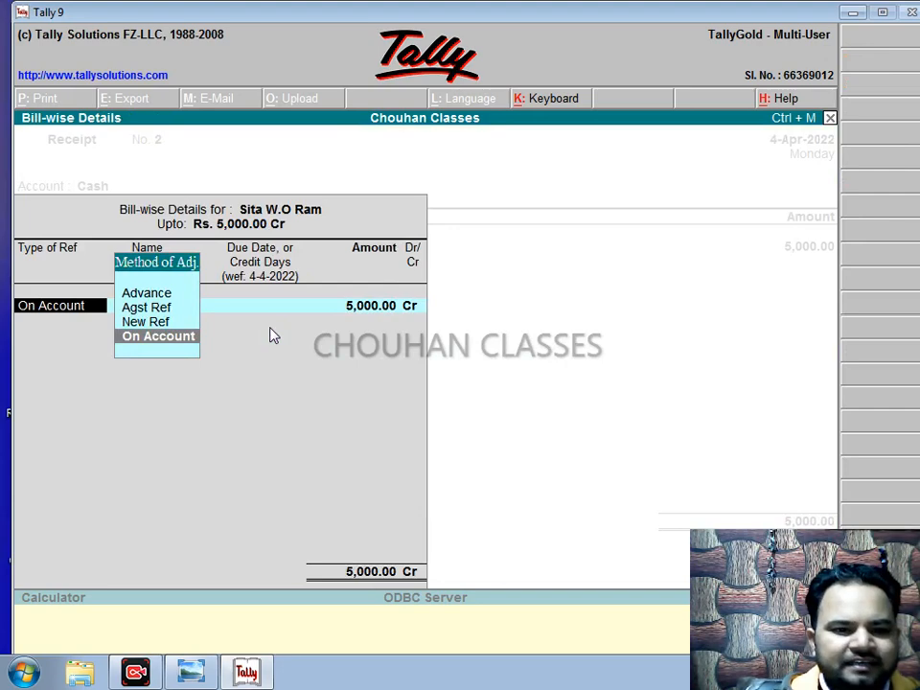
key("Return")
key("Return")
key("Return")
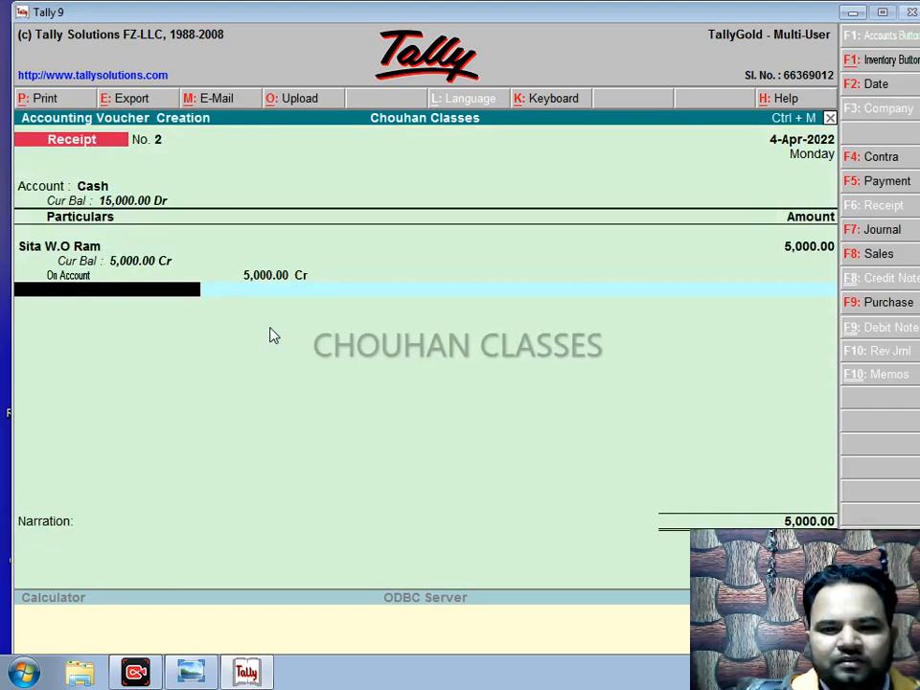
key("Return")
key("BackSpace")
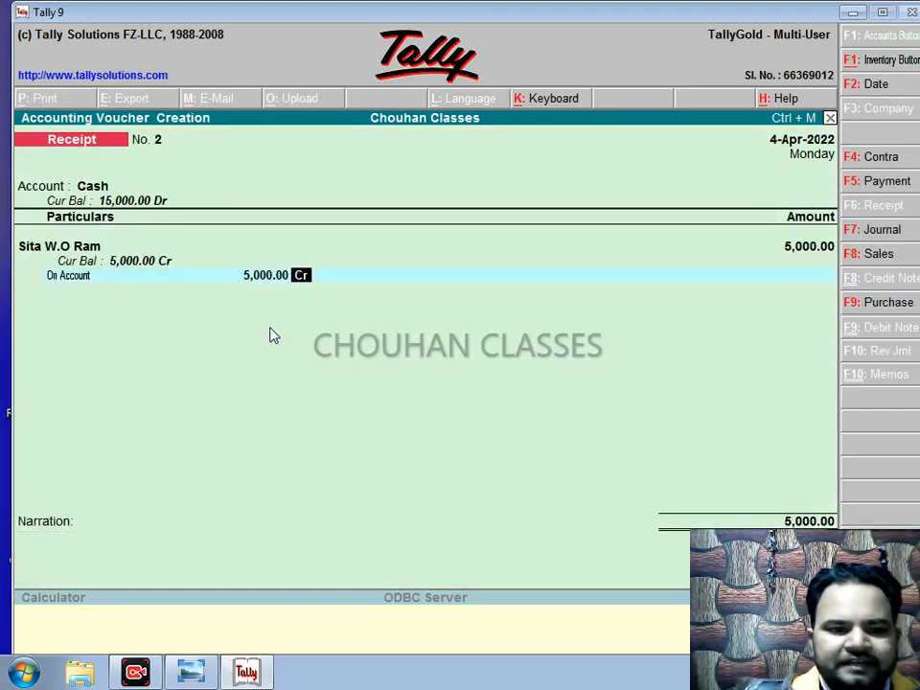
key("Return")
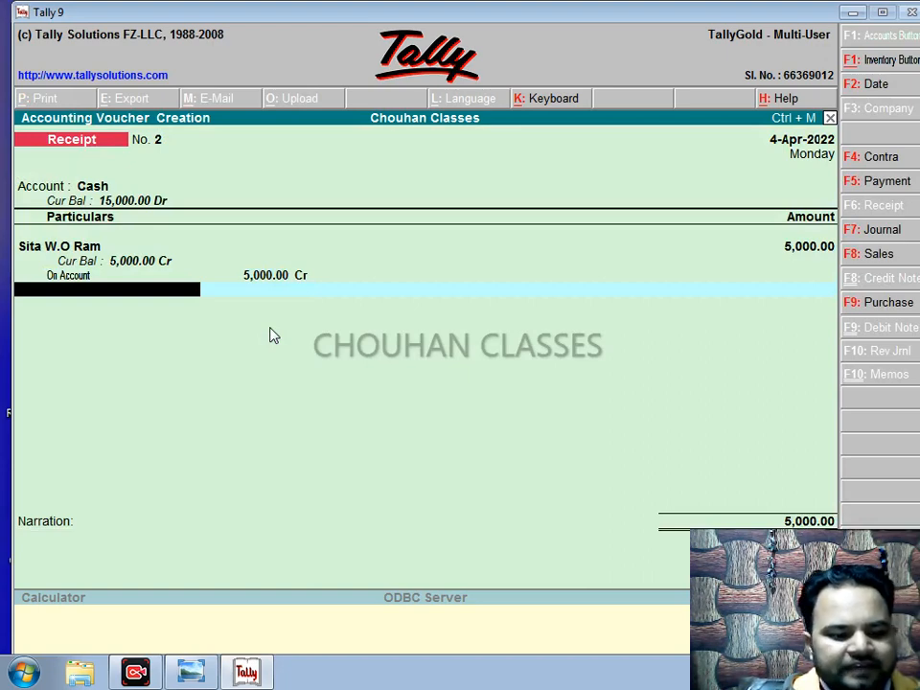
Step: Date the receipt 5-May-2022, add the narration 'cash', and save it
key("F2")
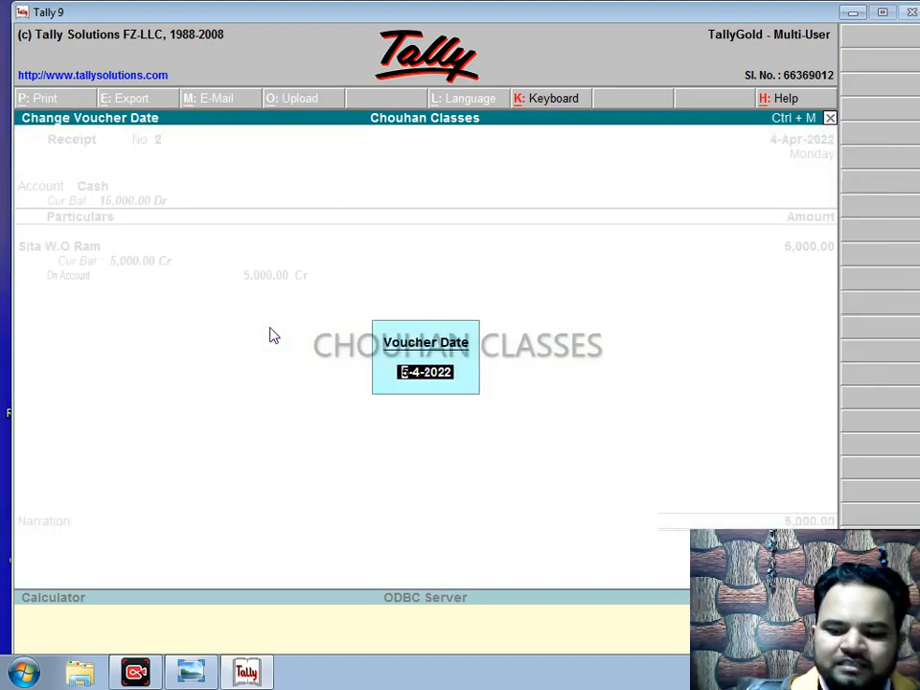
type("5-5-22")
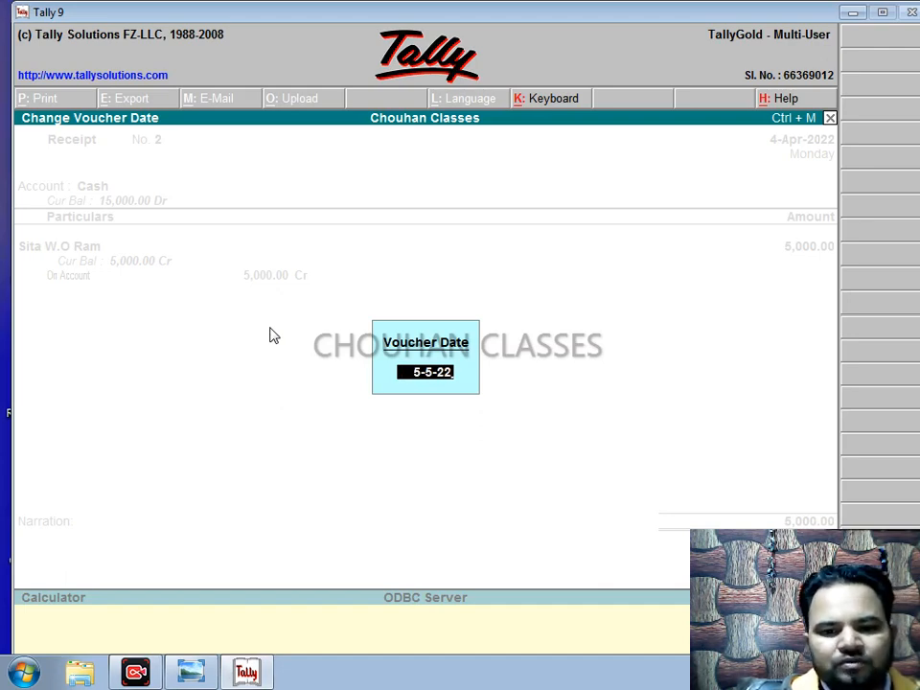
key("Return")
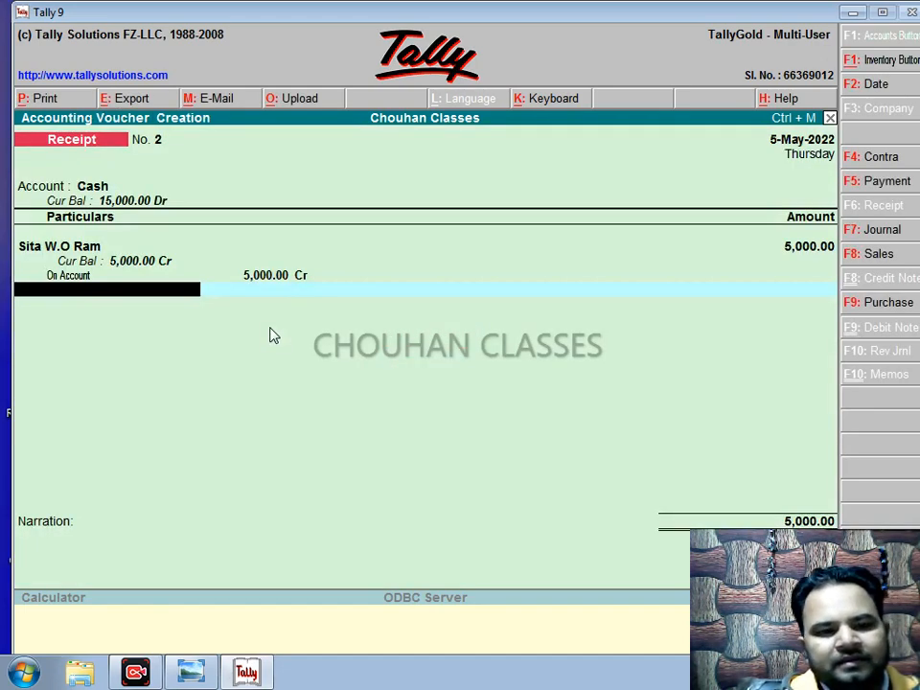
key("Return")
type("cash")
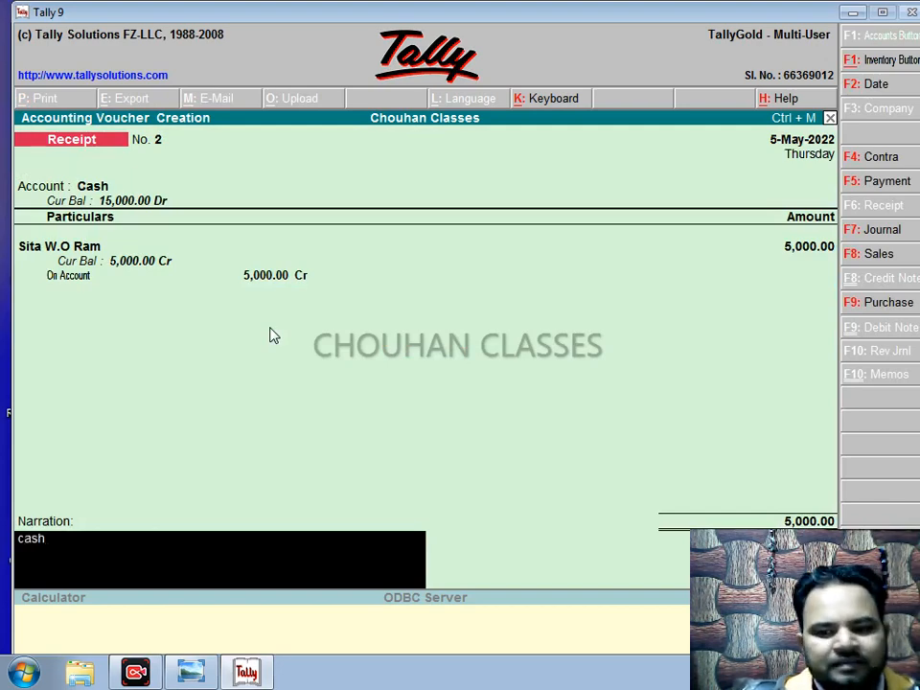
key("Return")
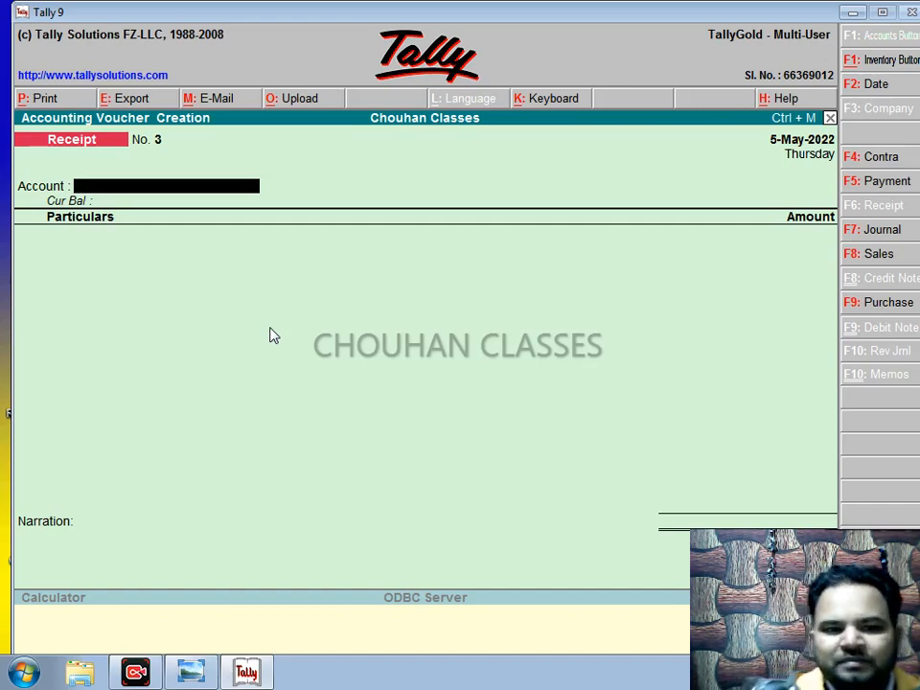
Step: Set Cash as Receipt No. 3's account, then leave the voucher unsaved
type("C")
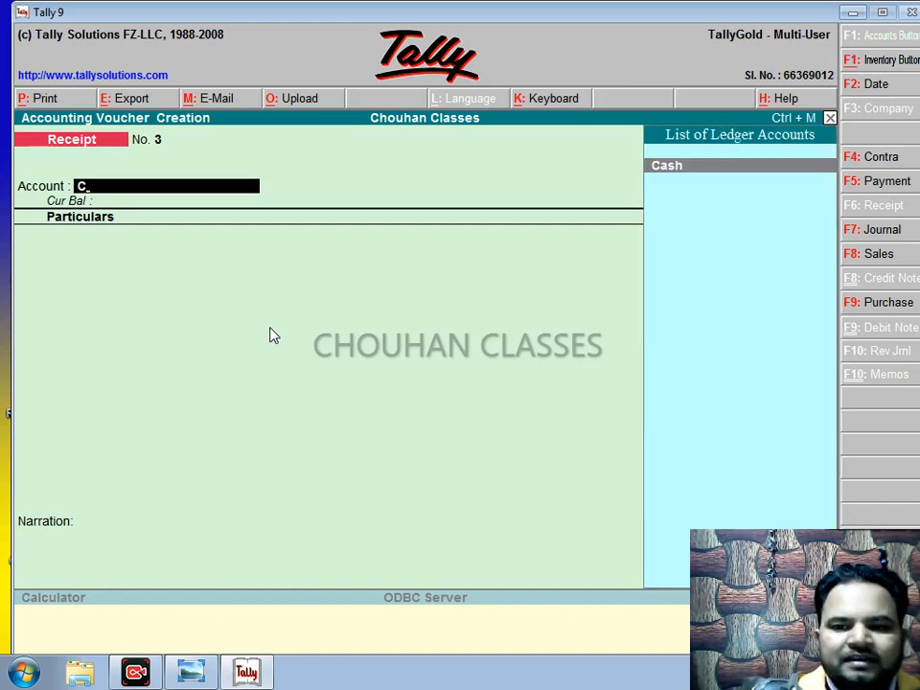
key("Return")
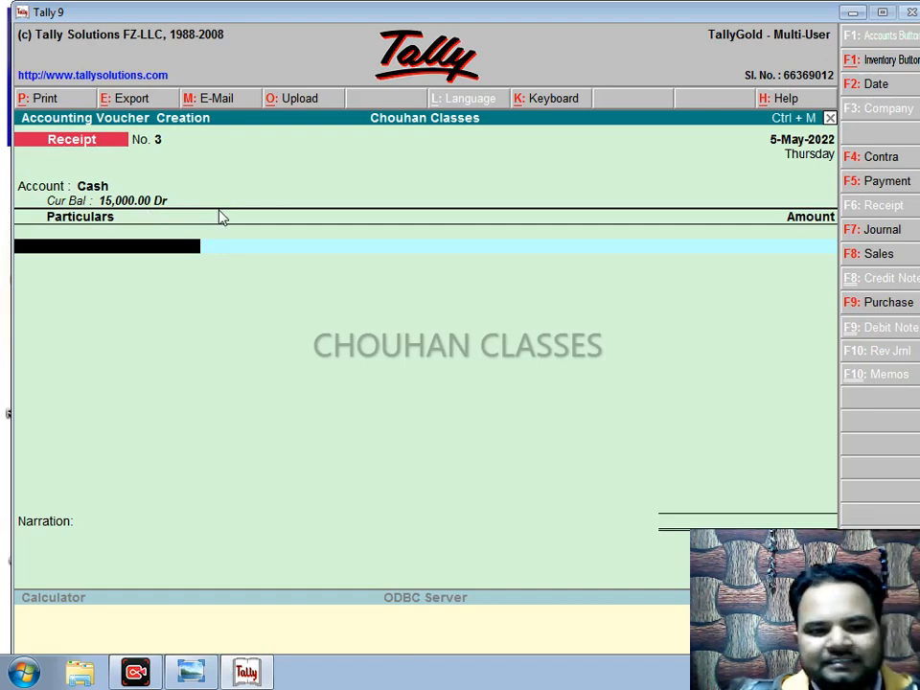
key("Escape")
key("Escape")
key("Escape")
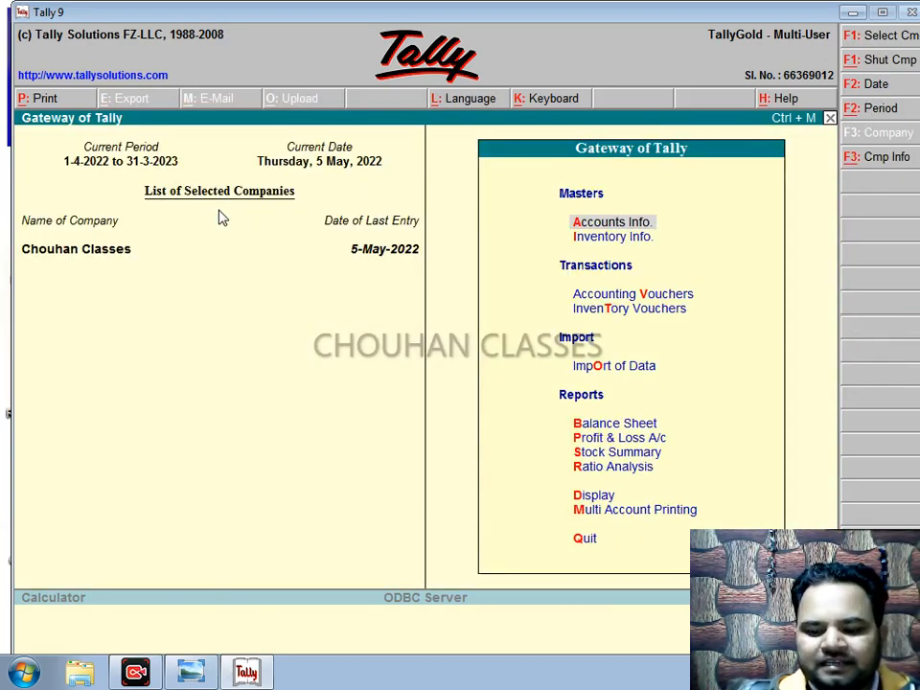
Step: Open the Ledger report under Display > Account Books
key("Down")
key("Down")
key("Down")
key("Down")
key("Down")
key("Down")
key("Down")
key("Down")
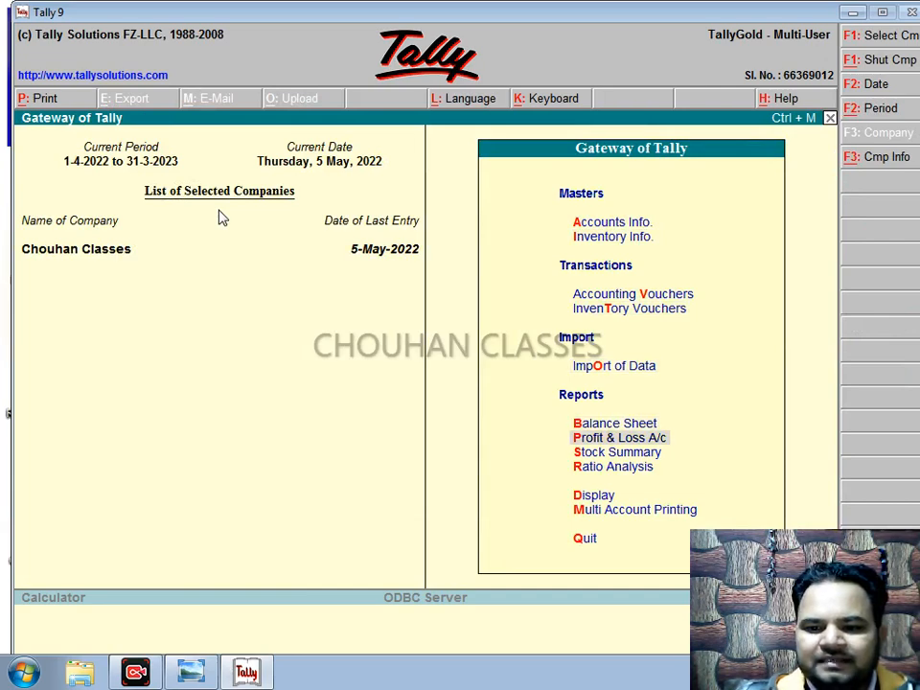
key("Down")
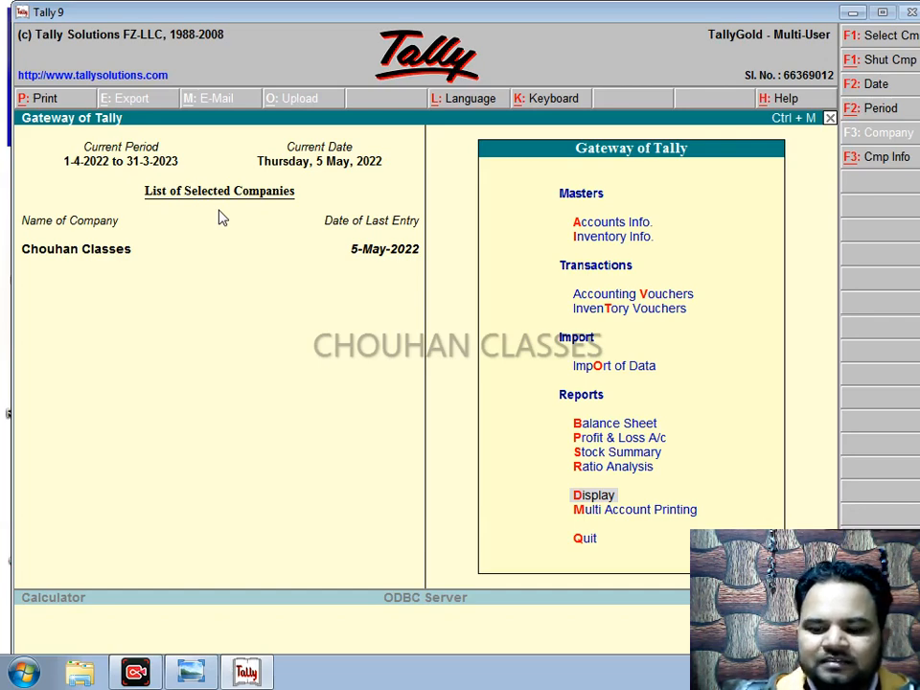
key("Return")
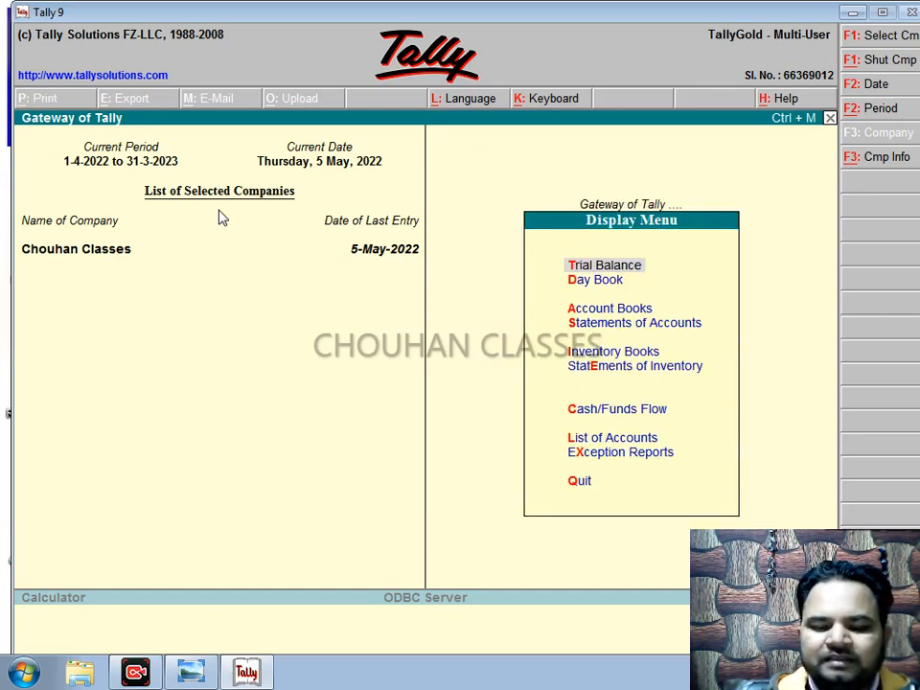
key("Down")
key("Down")
key("Return")
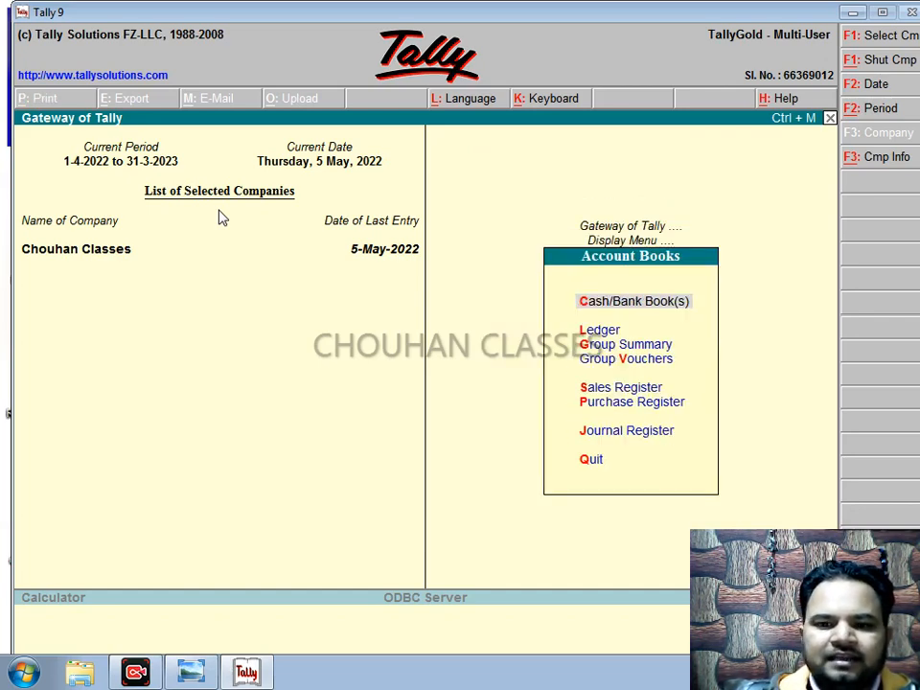
key("Down")
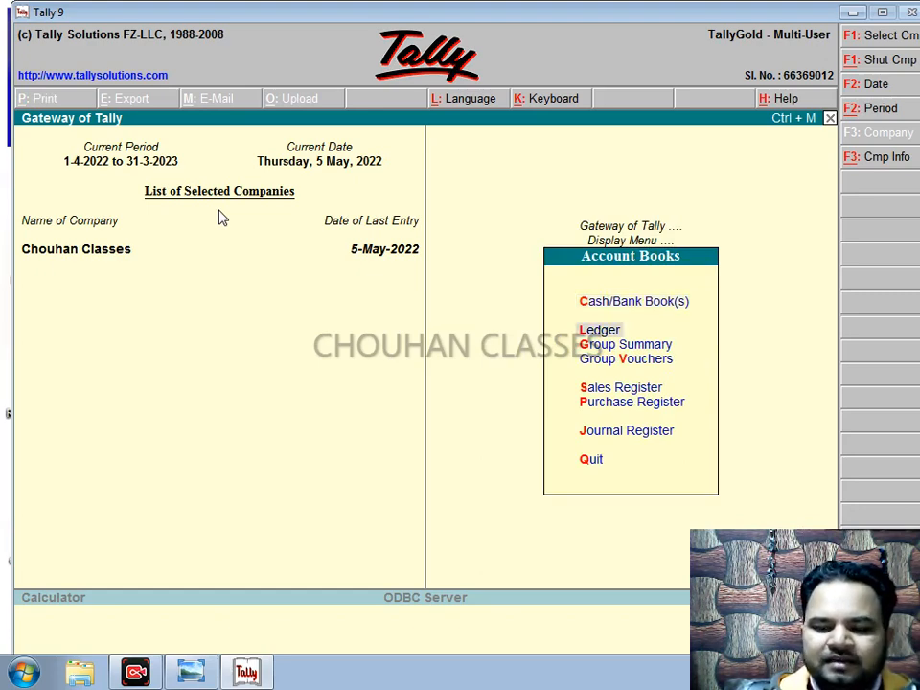
key("Return")
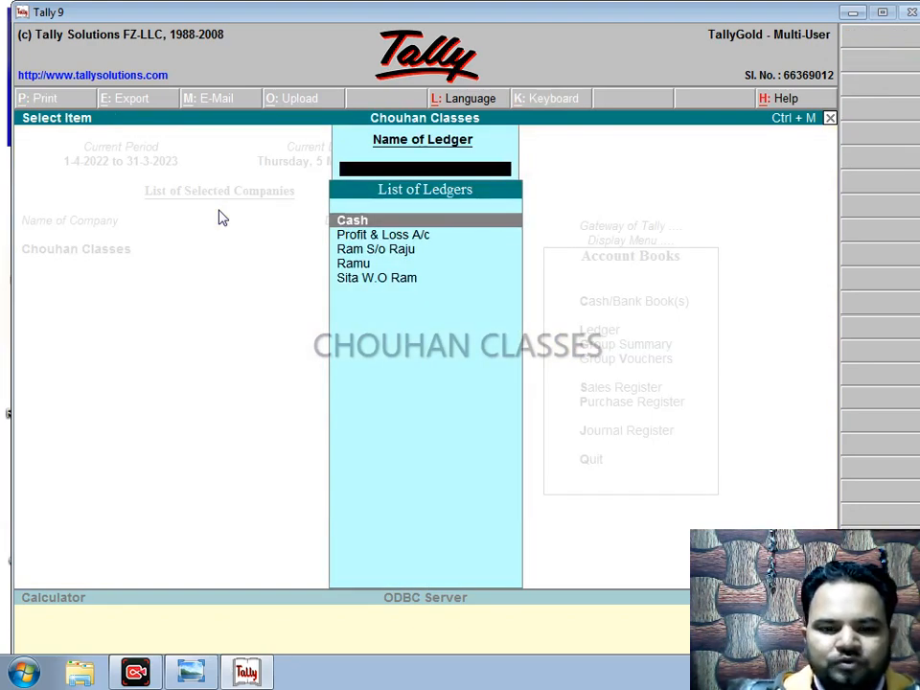
Step: Review the first and second payers' ledger vouchers, then open the Cash ledger vouchers
key("Down")
key("Down")
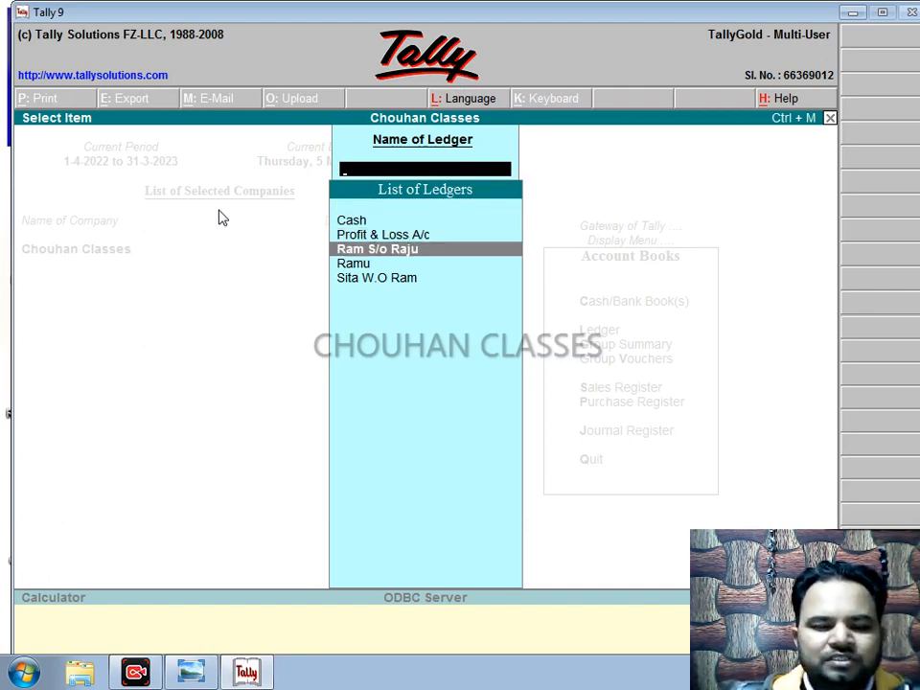
key("Return")
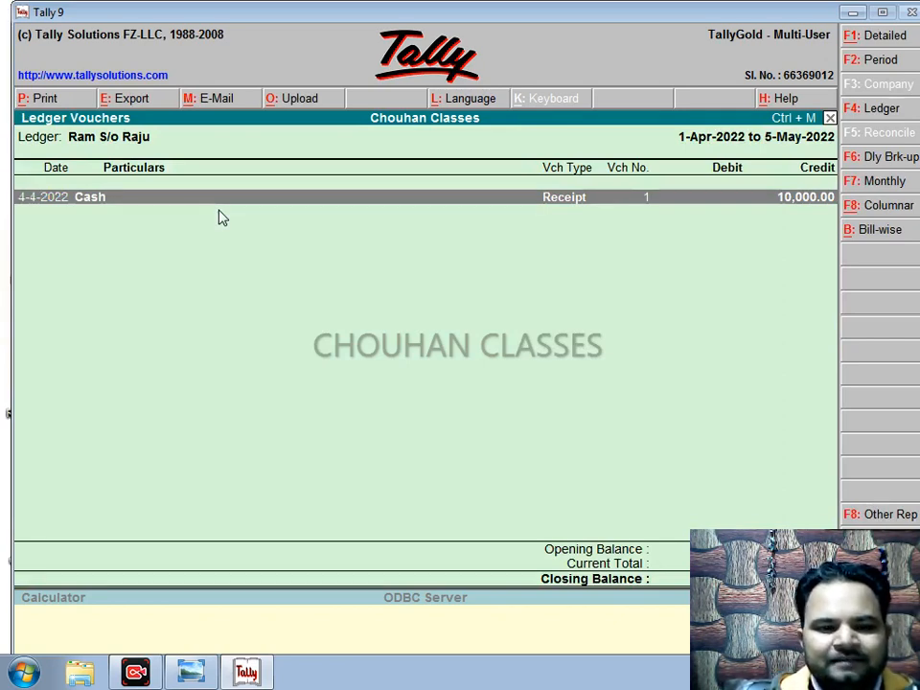
key("Escape")
key("Down")
key("Down")
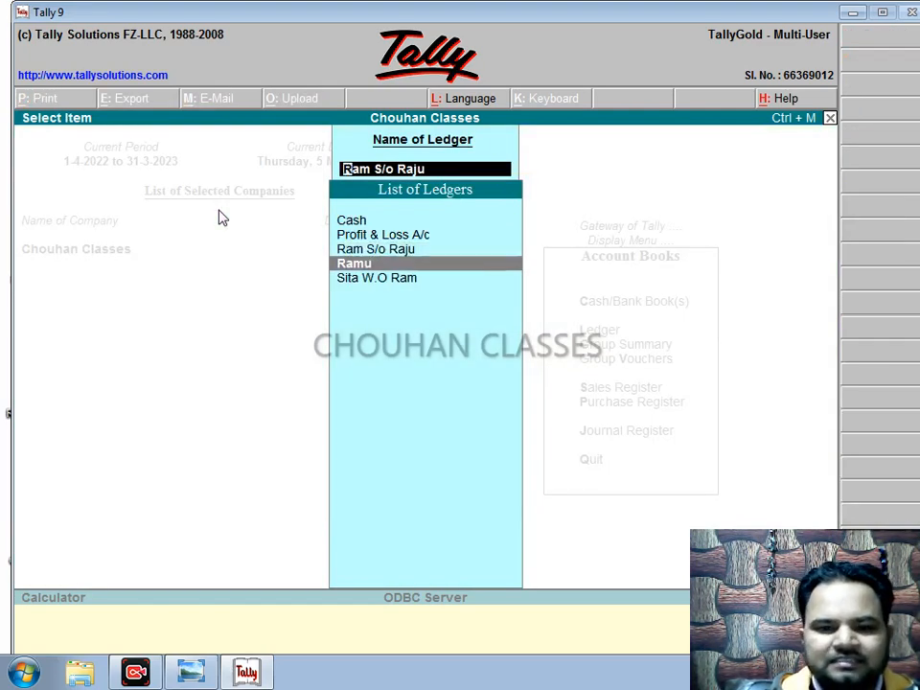
key("Return")
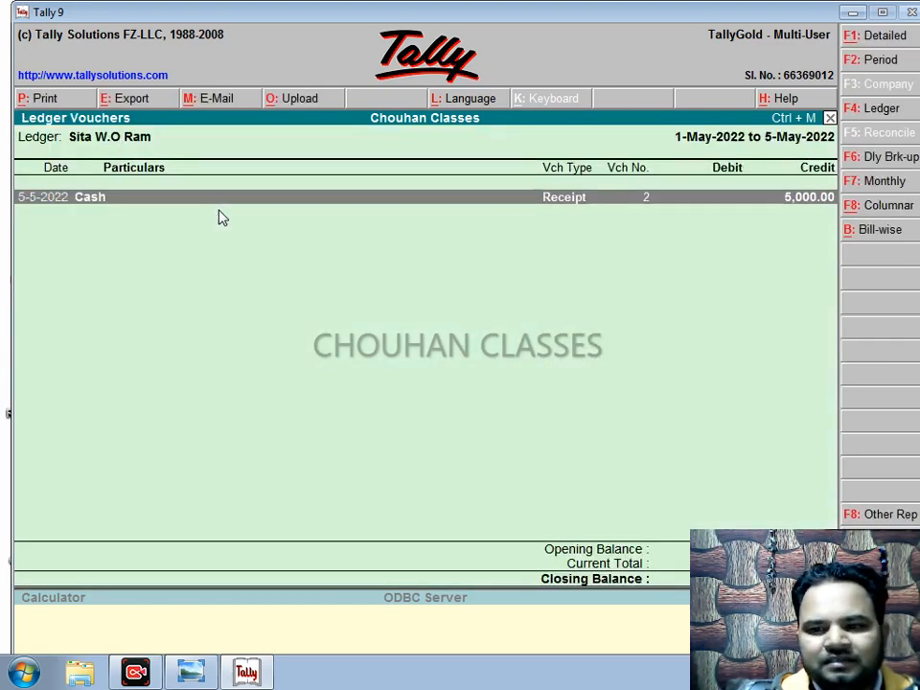
key("Escape")
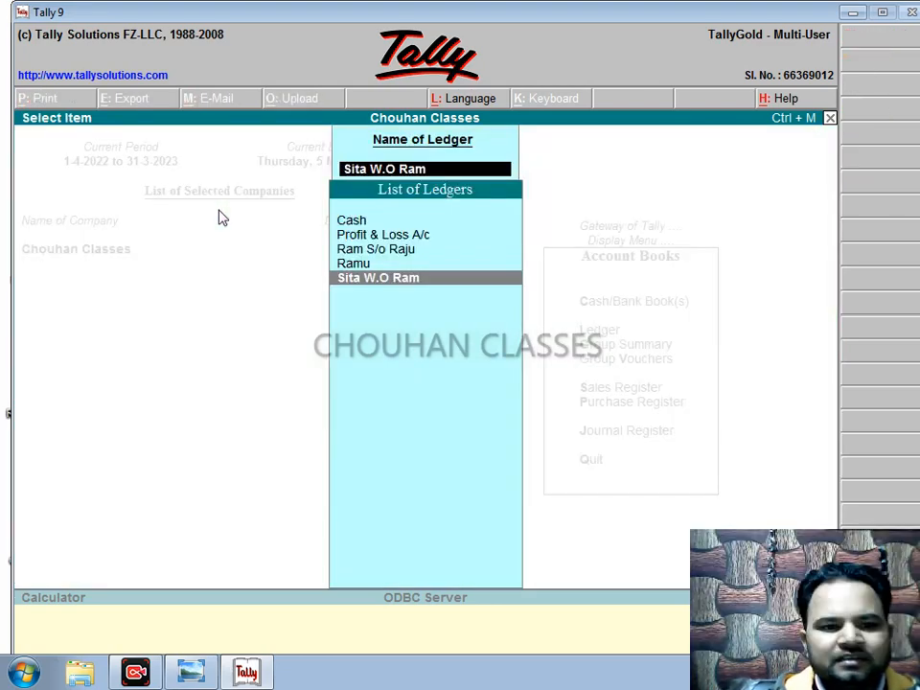
key("Up")
key("Up")
key("Up")
key("Up")
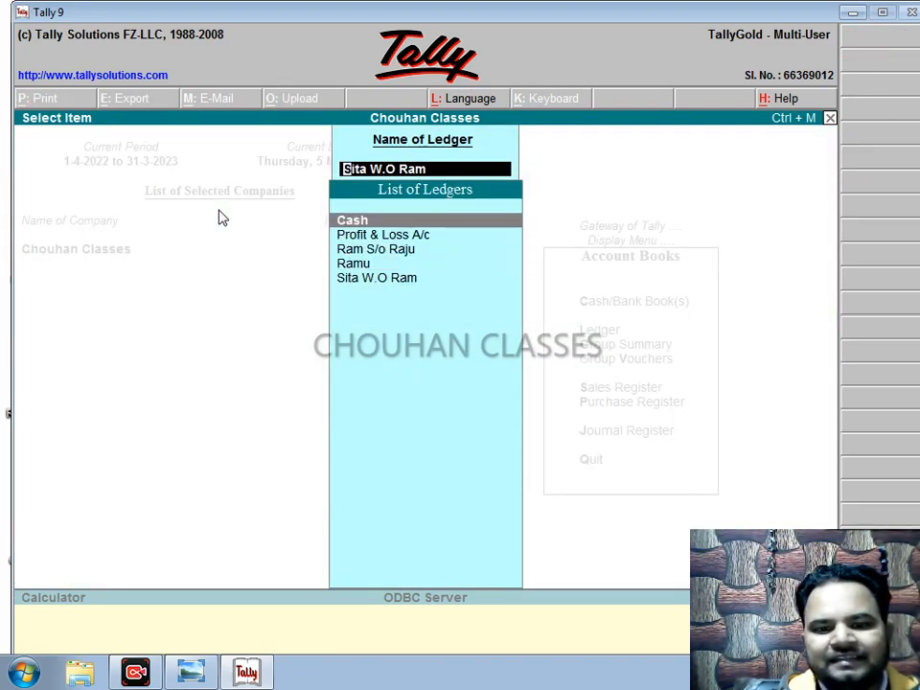
key("Return")
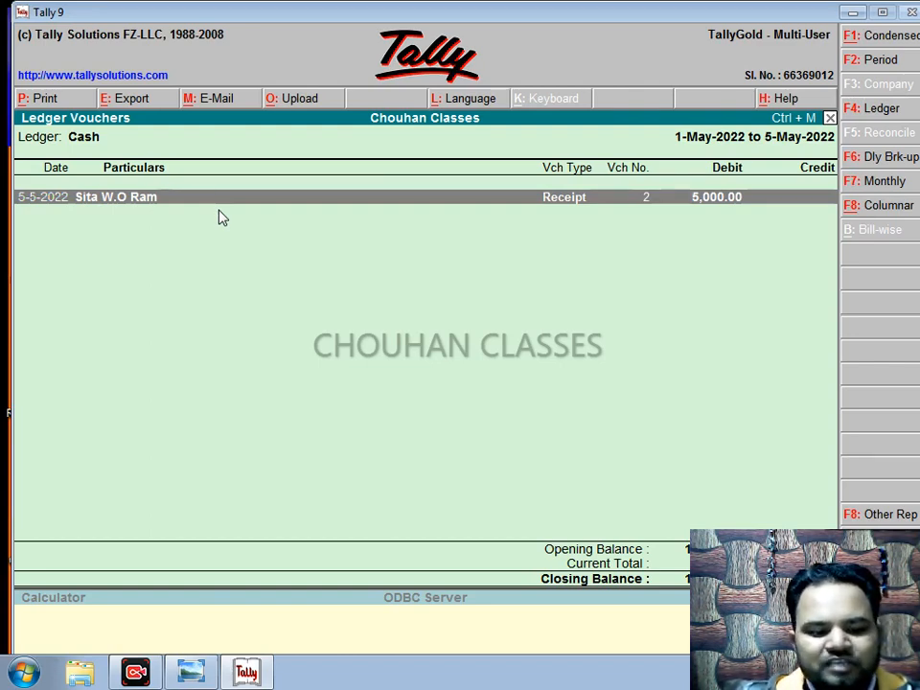
Step: Change the Cash ledger report period to 1-Apr-2022 through 31-Mar-2023
key("F2")
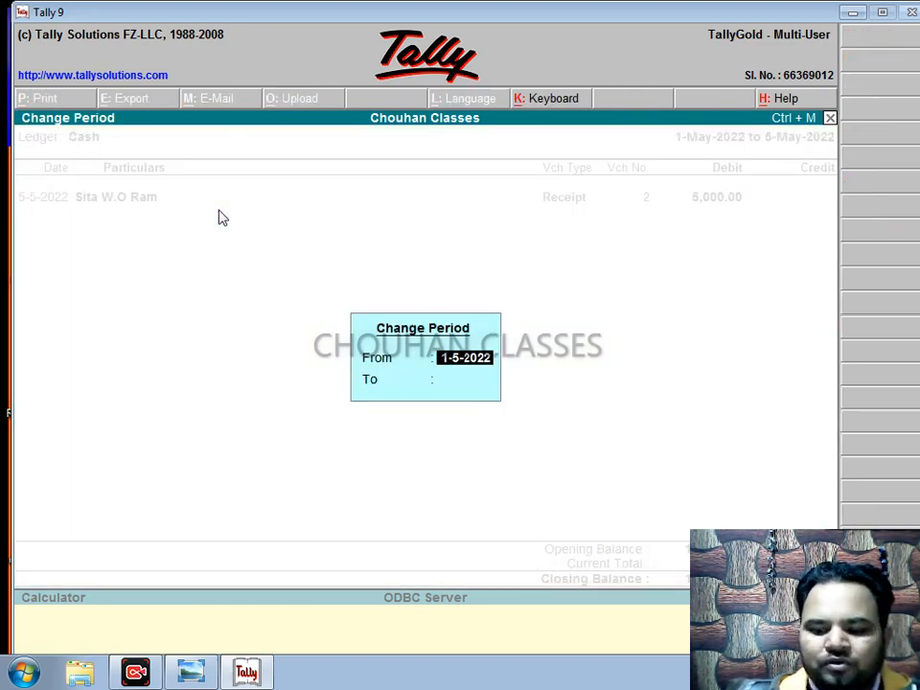
type("1-4-")
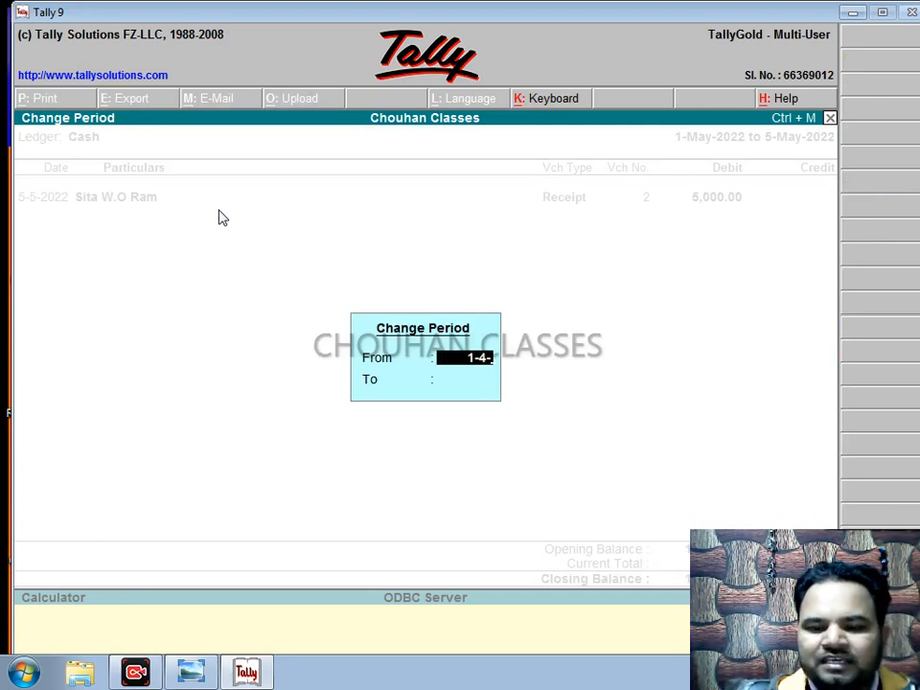
type("202")
key("Return")
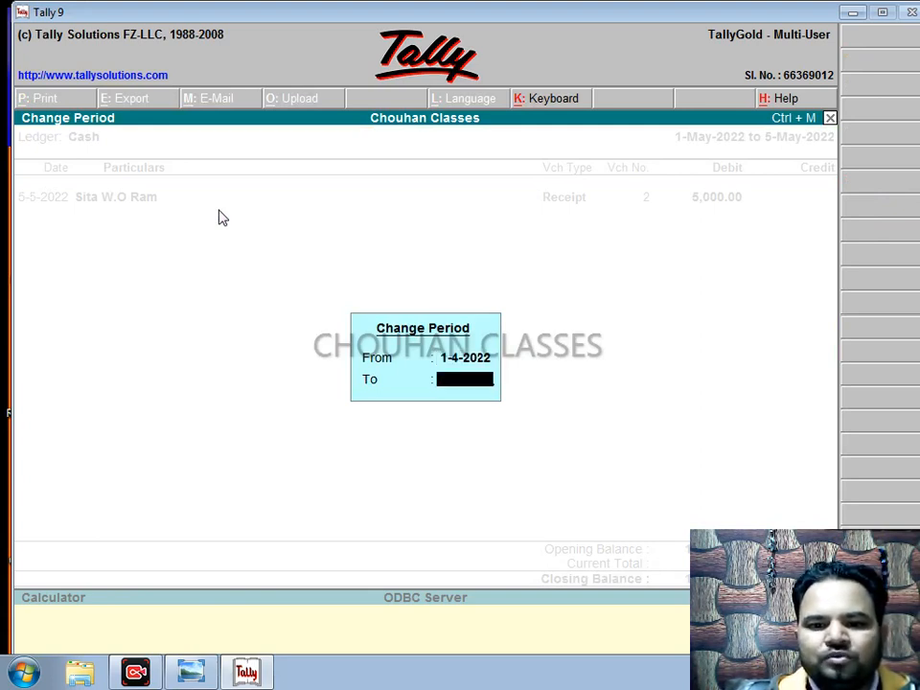
type("31-3-")
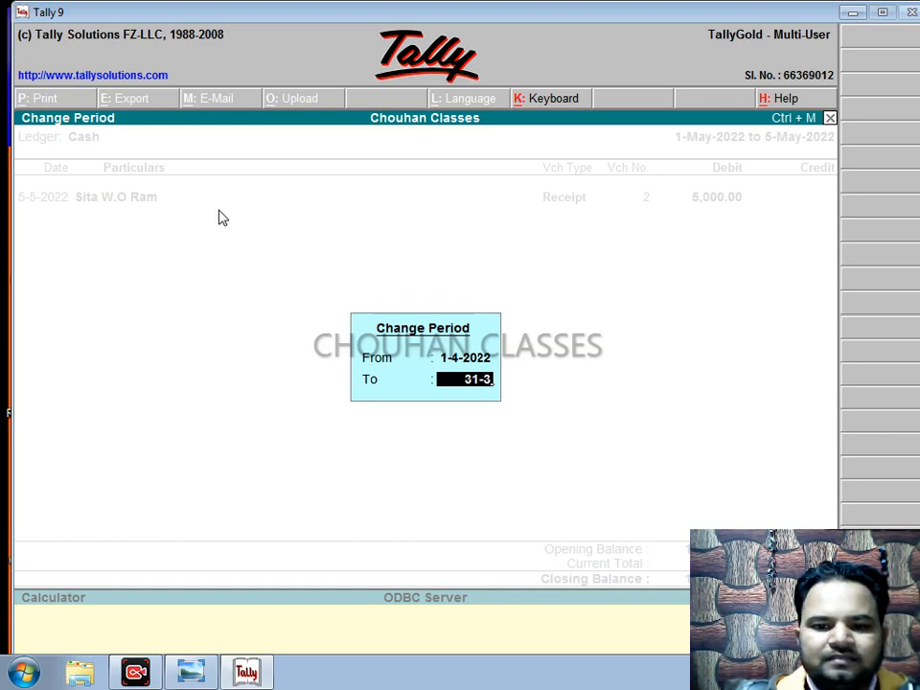
type("23")
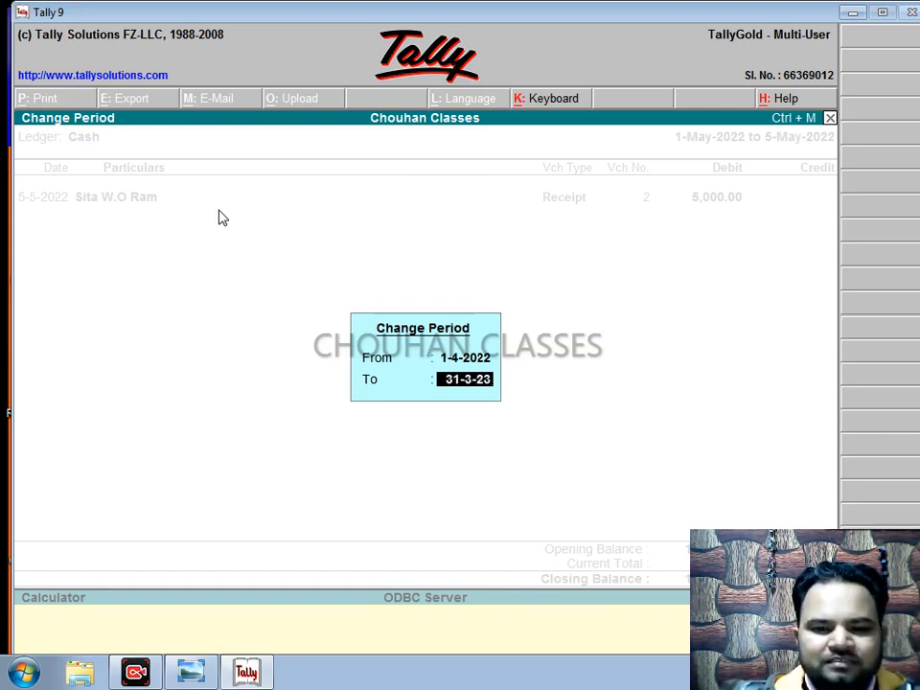
key("Return")
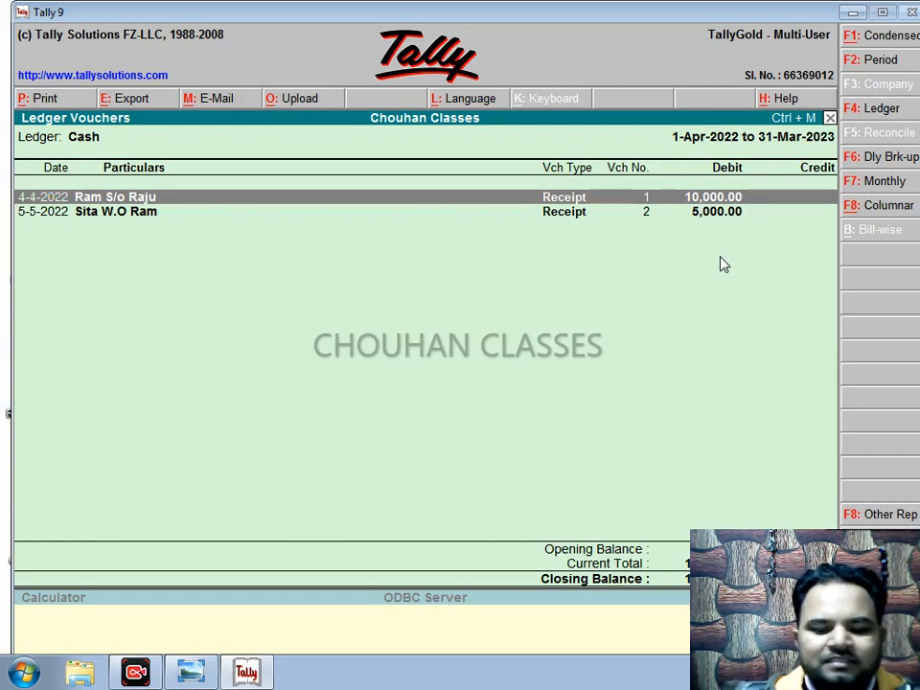
Step: Alter Receipt No. 2 from the Cash ledger, changing its amount from 5,000 to 8,000 On Account
key("Down")
key("Up")
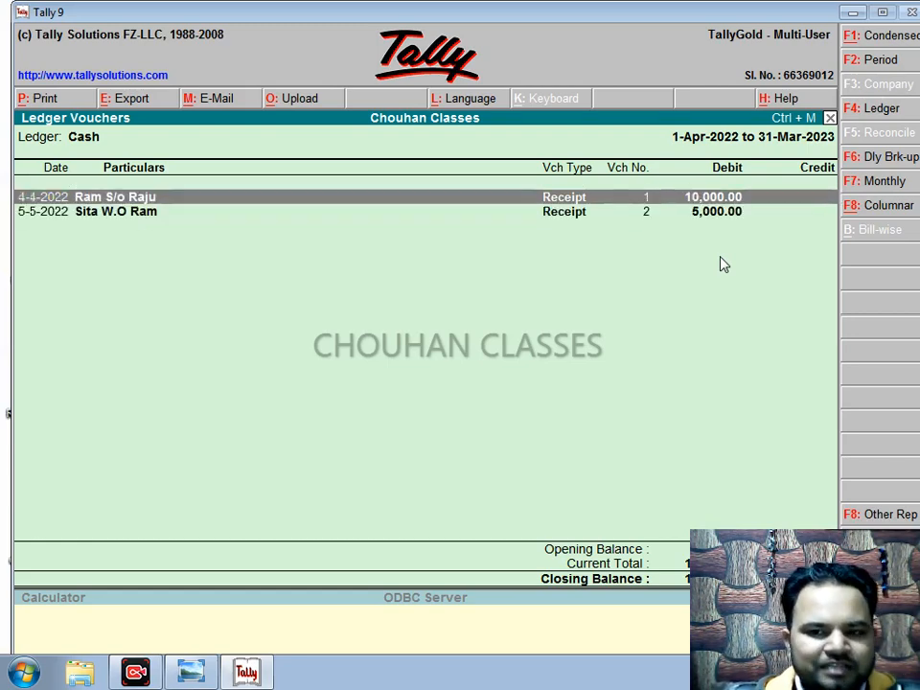
key("Down")
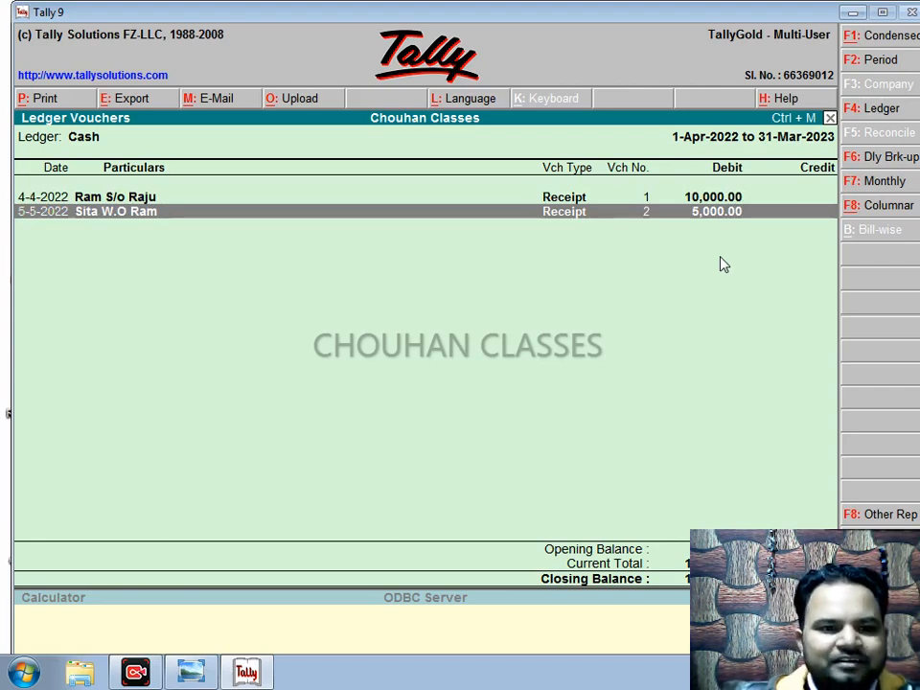
key("Return")
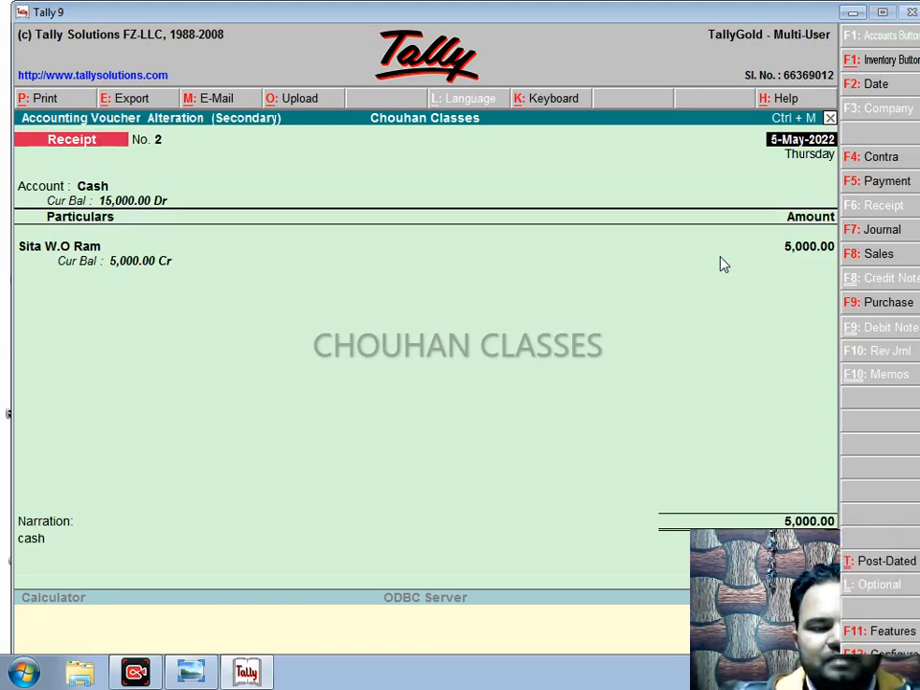
key("Return")
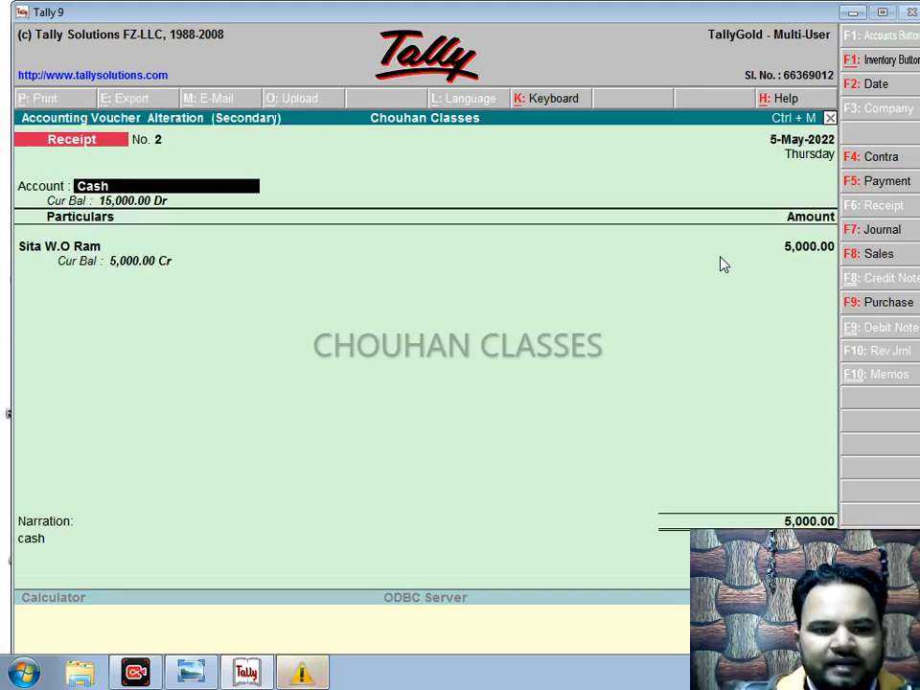
key("Return")
key("Return")
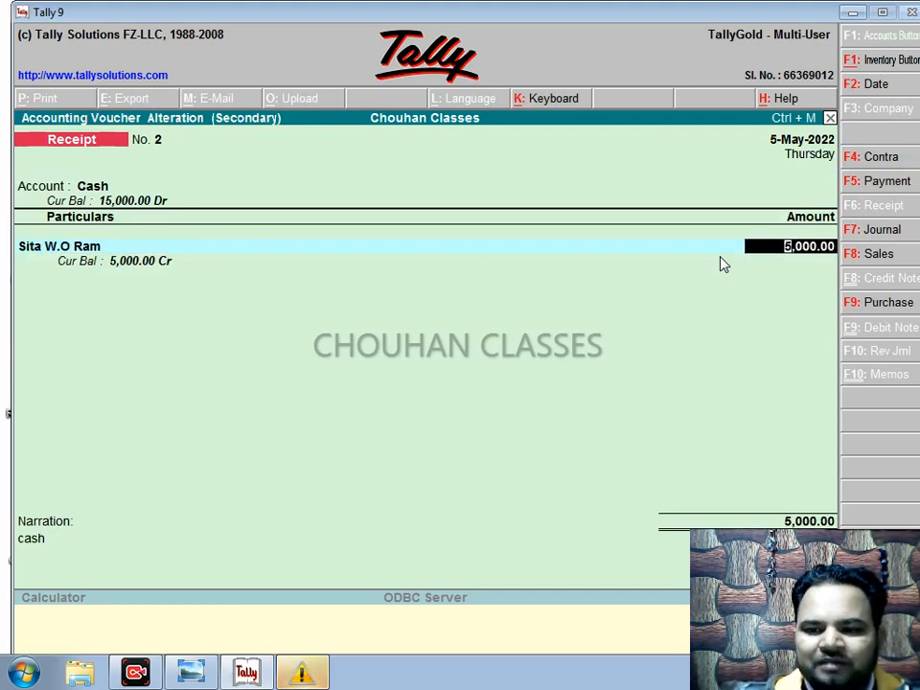
type("8000")
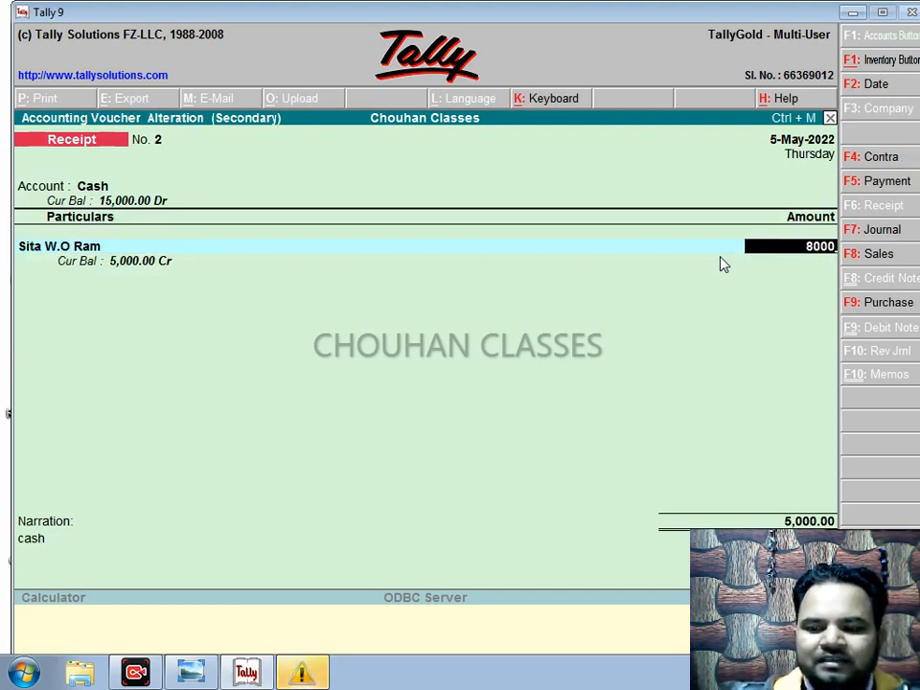
key("Return")
key("Return")
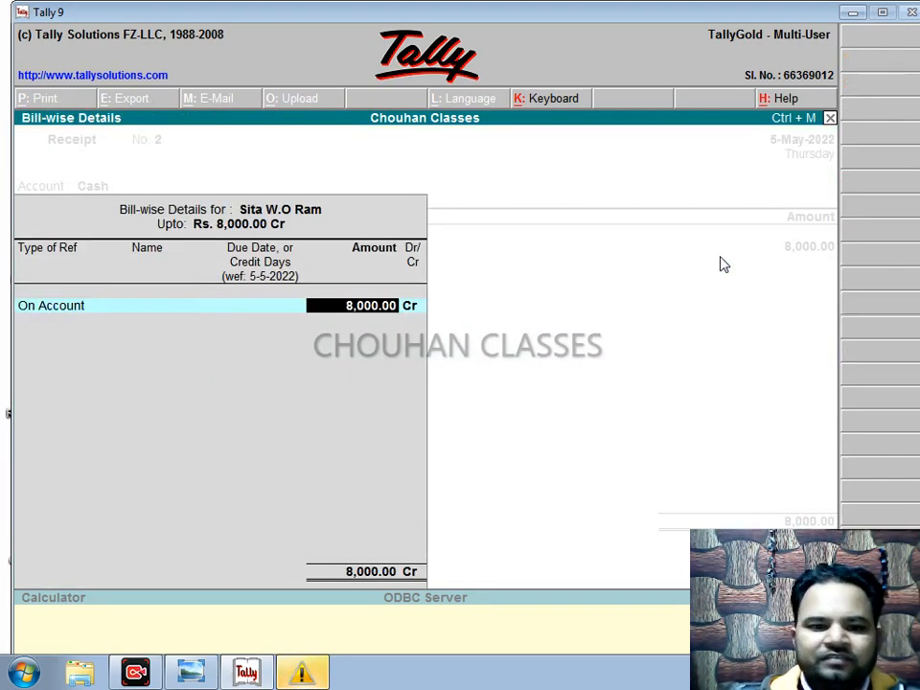
key("Return")
key("Return")
key("Return")
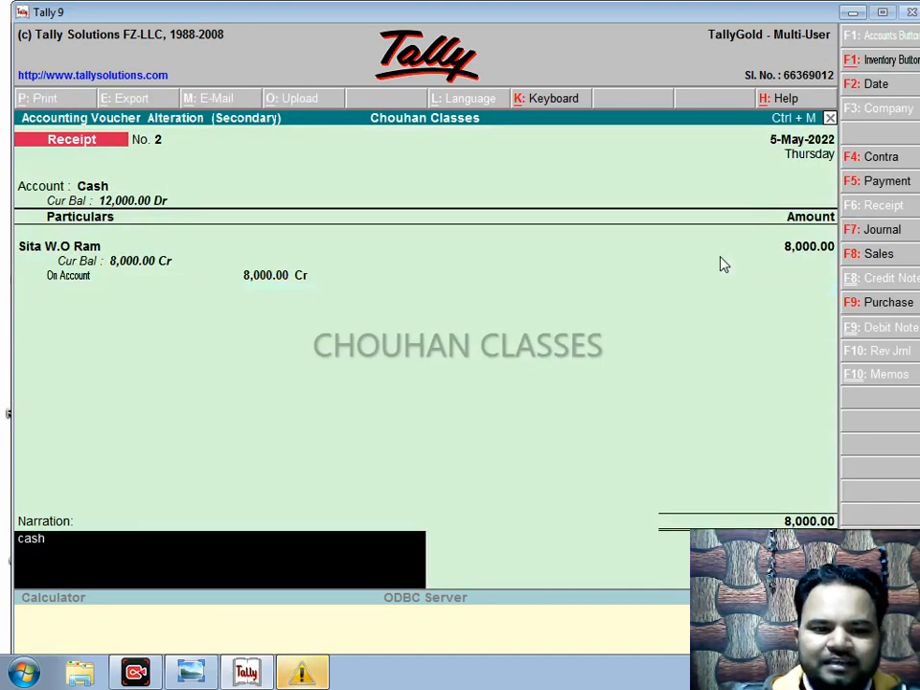
key("Return")
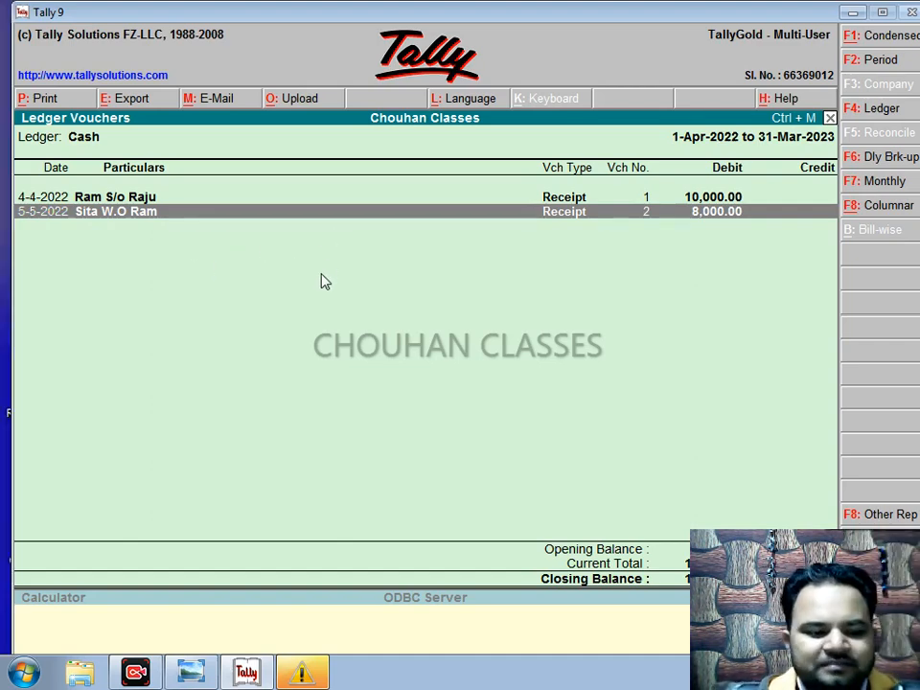
Step: Return to Gateway of Tally without quitting and start a new Receipt No. 3
key("Escape")
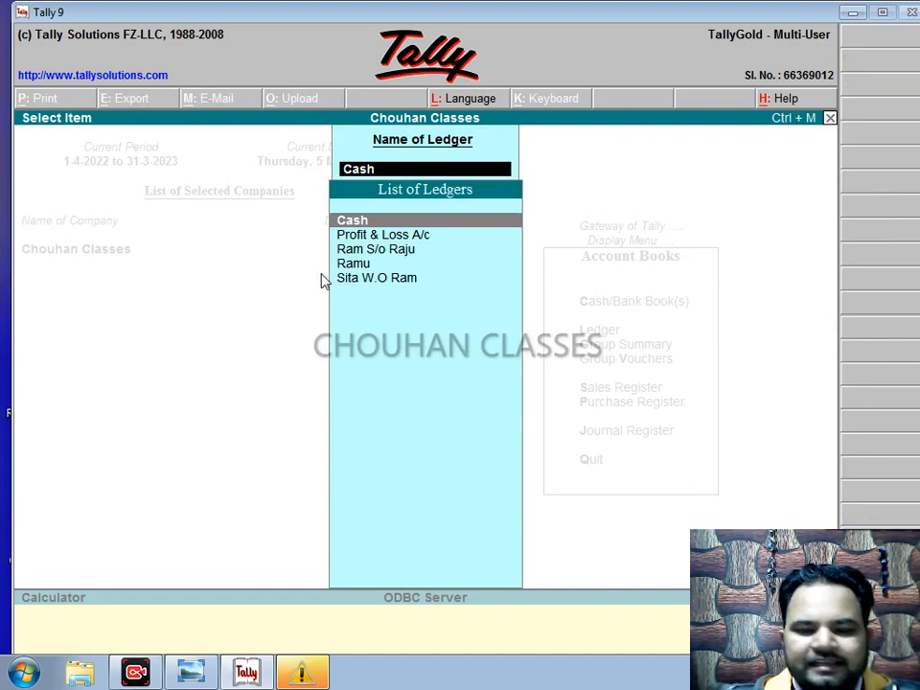
key("Escape")
key("Escape")
key("Escape")
key("Escape")
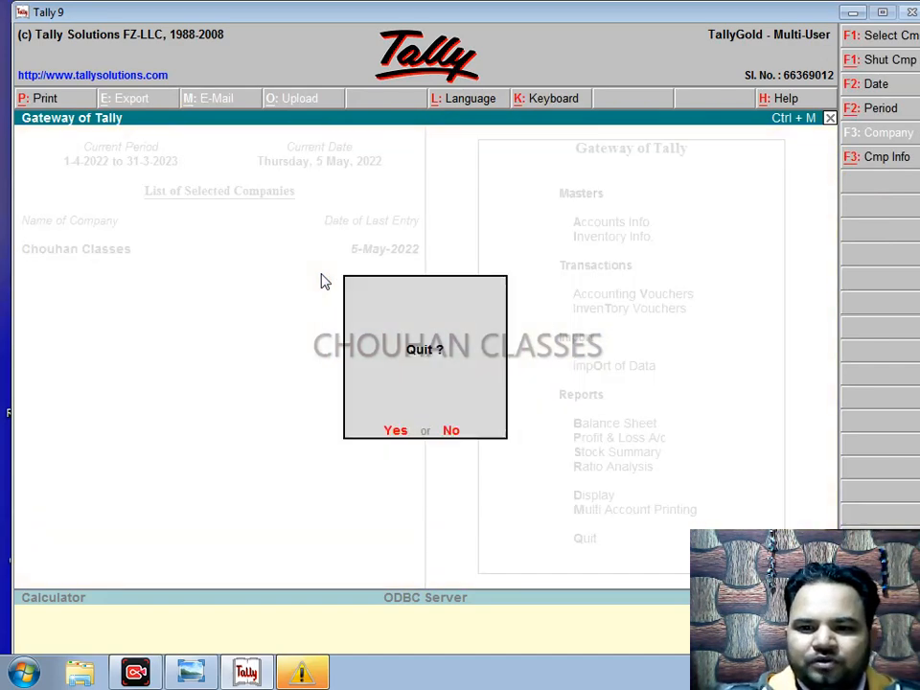
key("Escape")
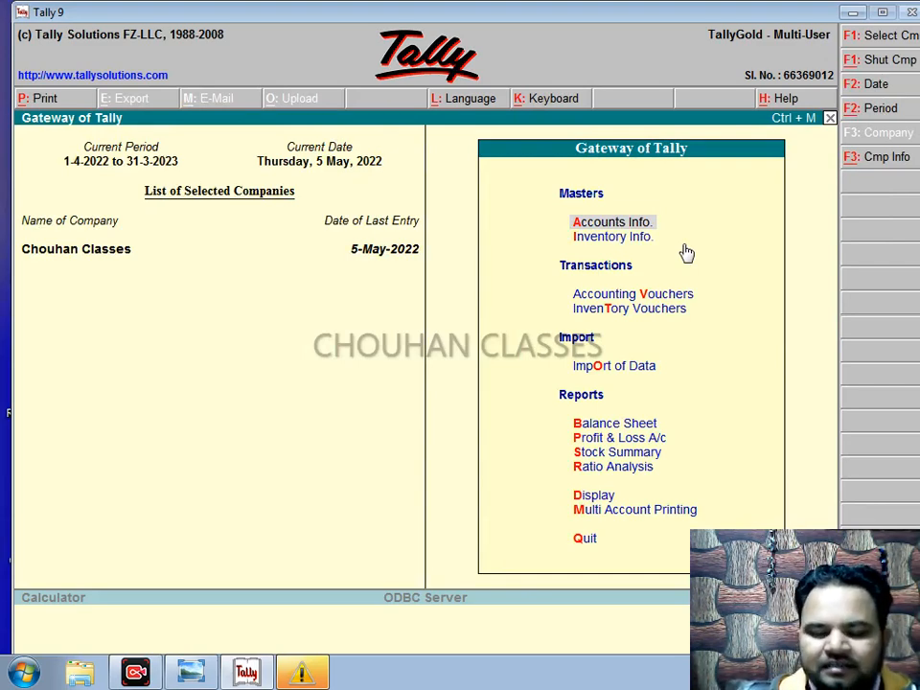
key("Down")
key("Down")
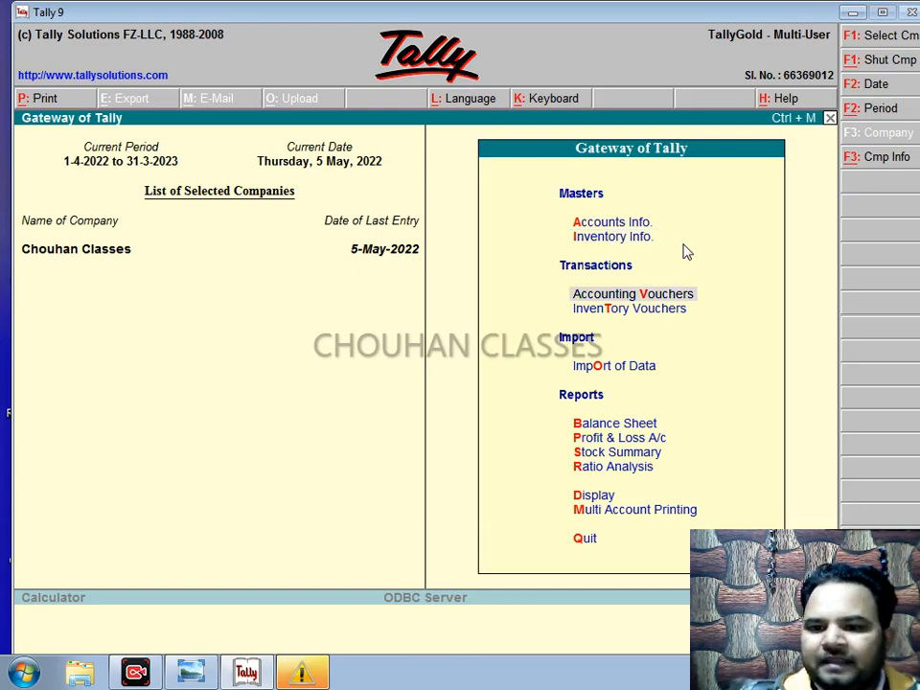
key("Return")
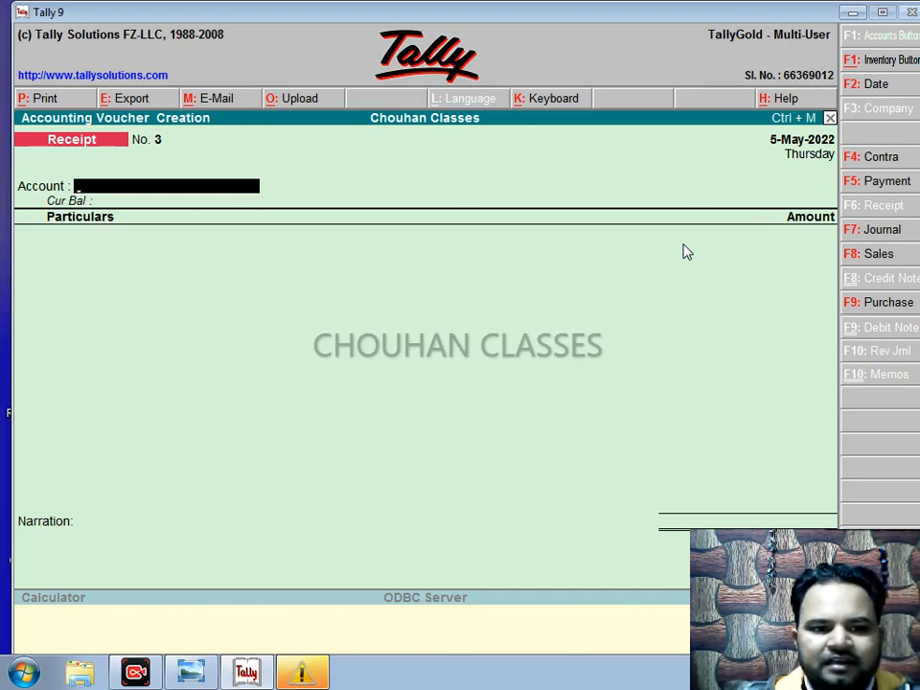
Step: Select Cash as the account on Receipt No. 3
type("C")
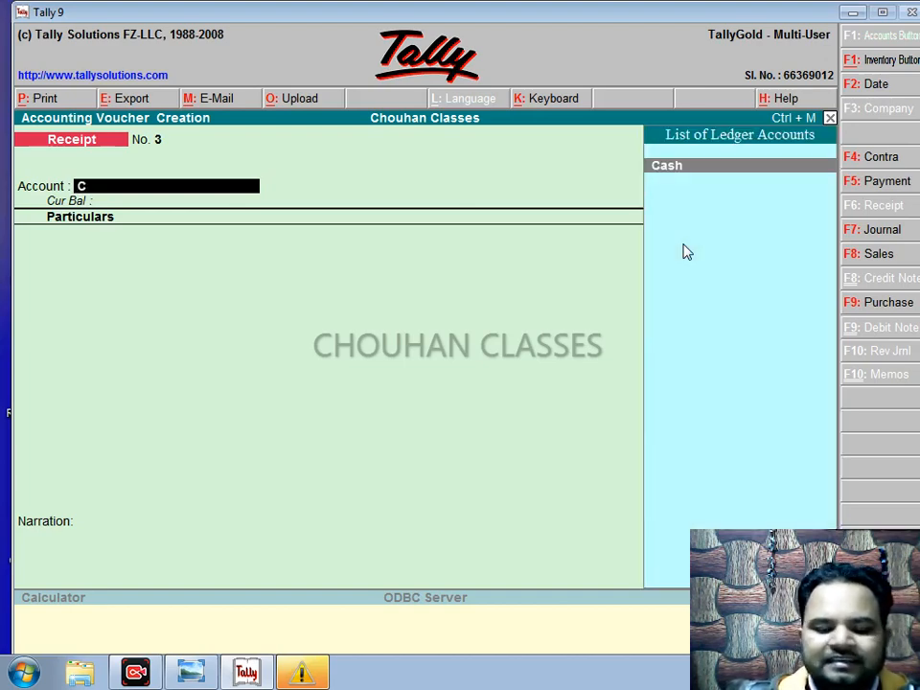
type("ash")
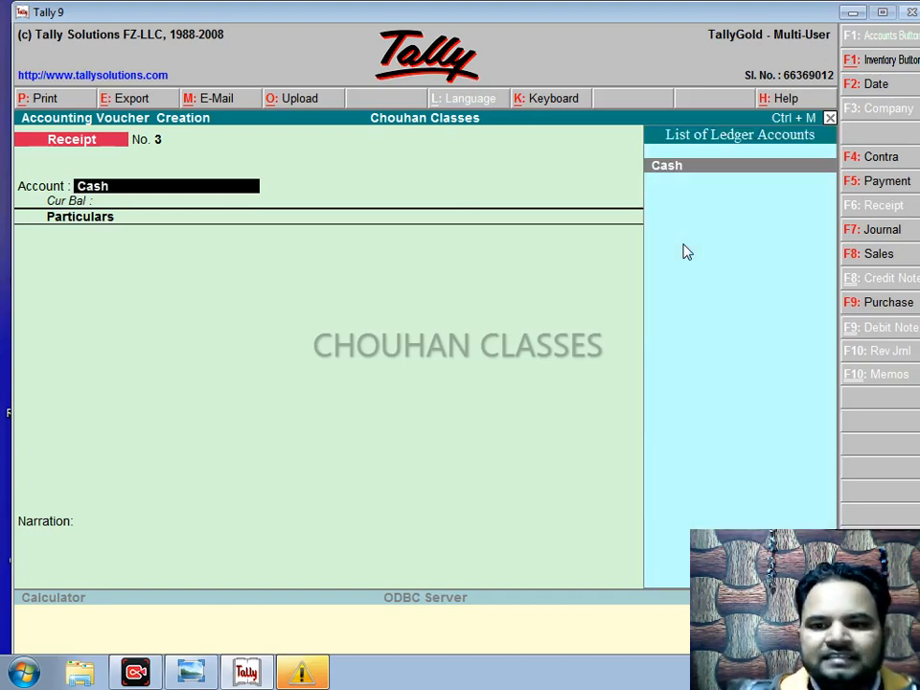
key("Return")
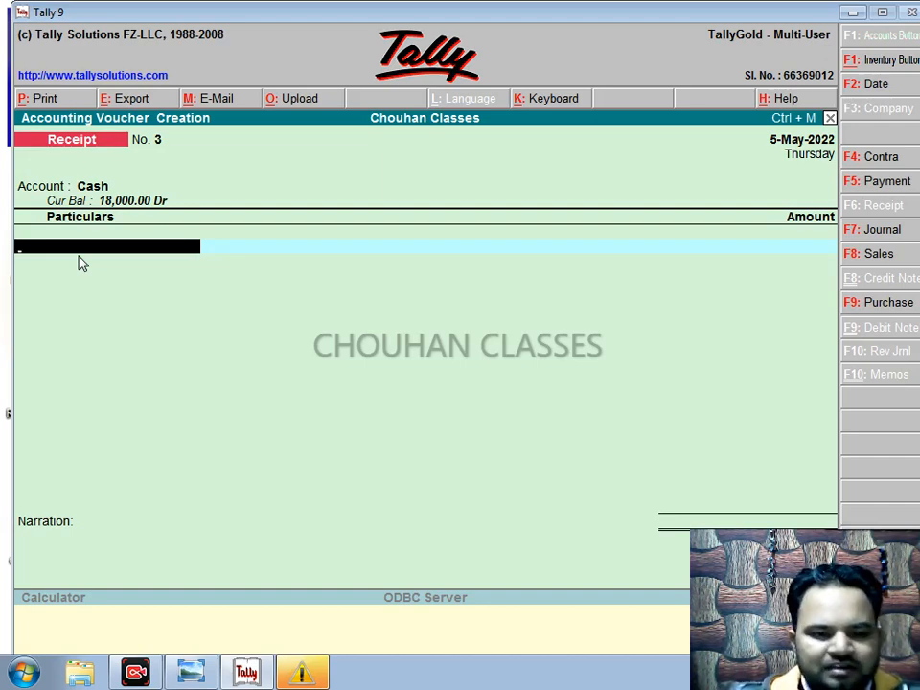
Step: Create the third payer's ledger under Sundry Creditors, state Not Applicable, and enter 14000 as its amount
key("alt+c")
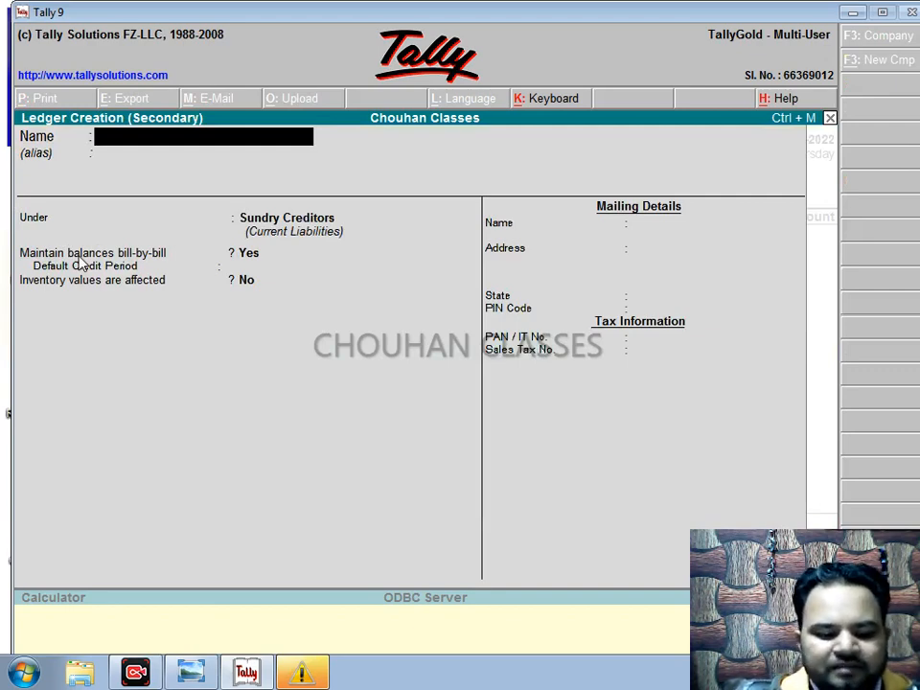
type("Sohan")
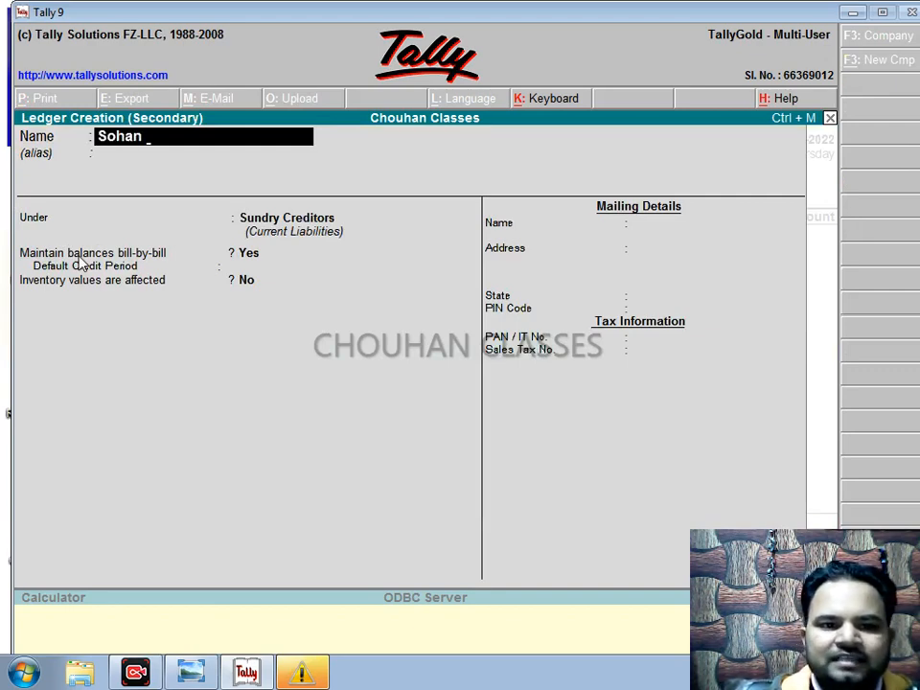
key("Return")
key("Return")
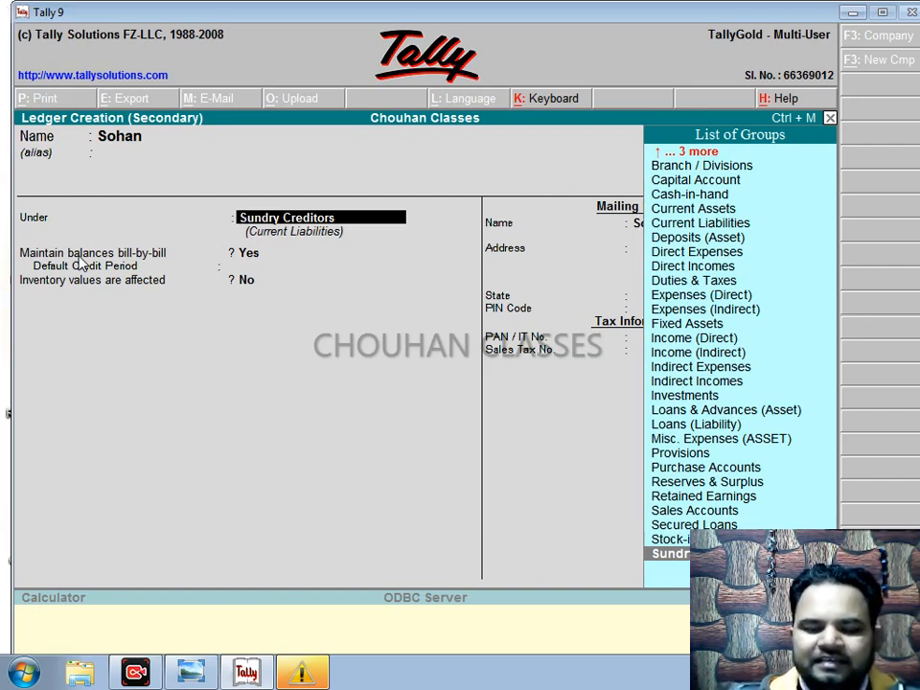
key("Return")
key("Return")
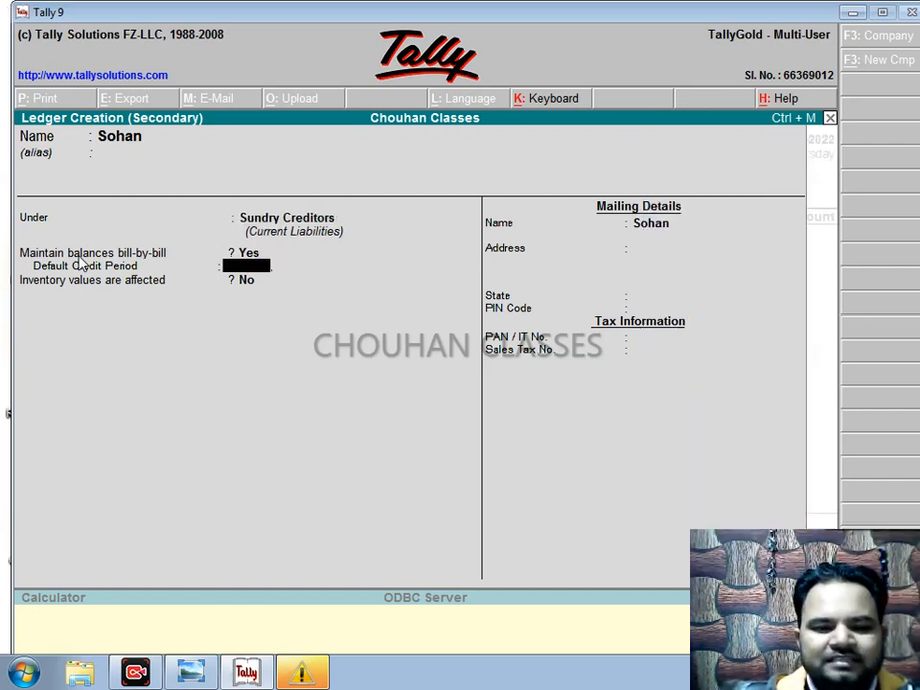
key("Return")
key("Return")
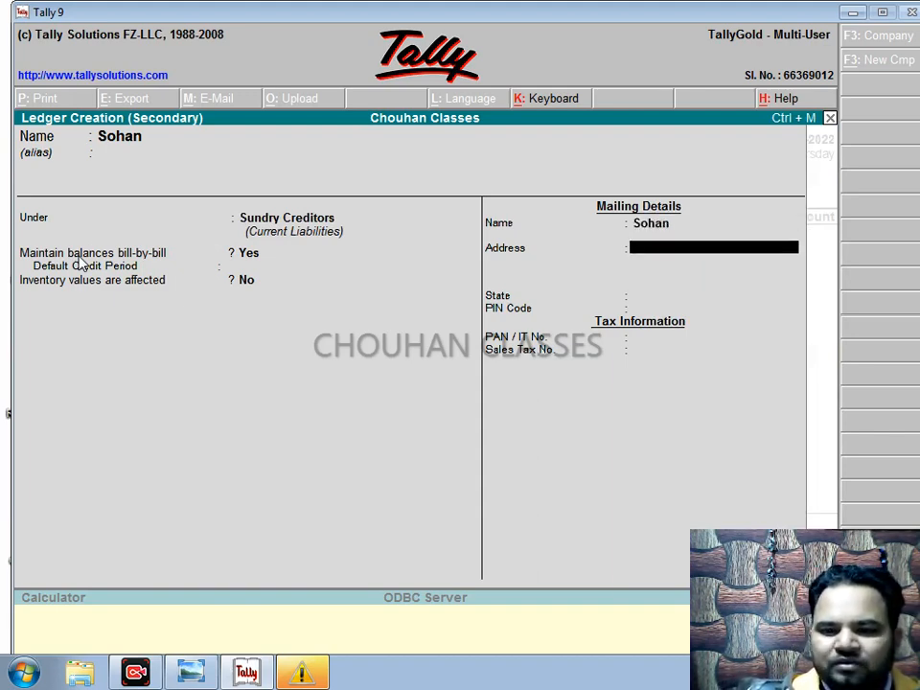
key("Return")
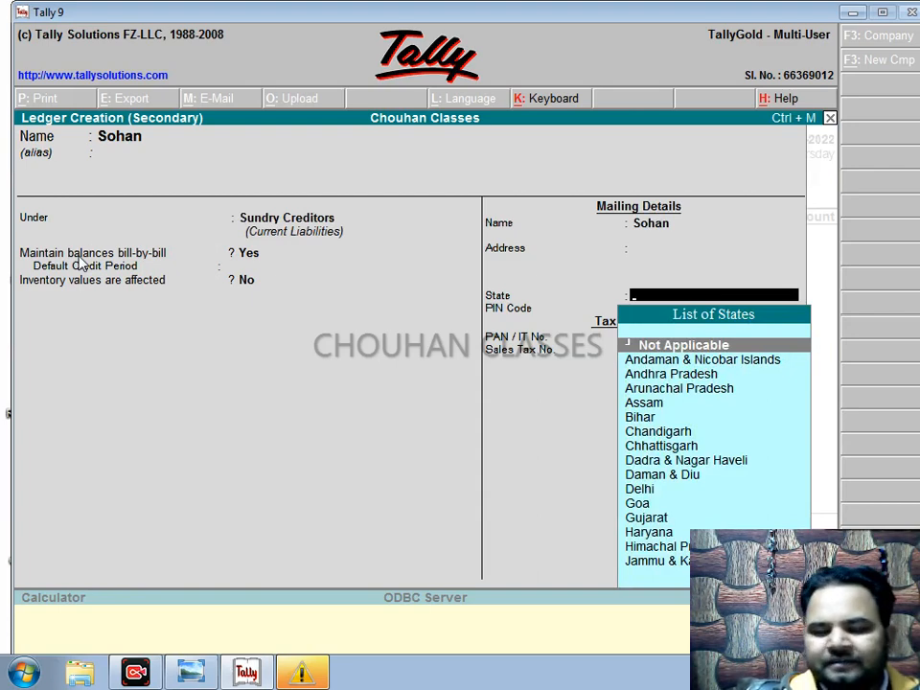
key("Return")
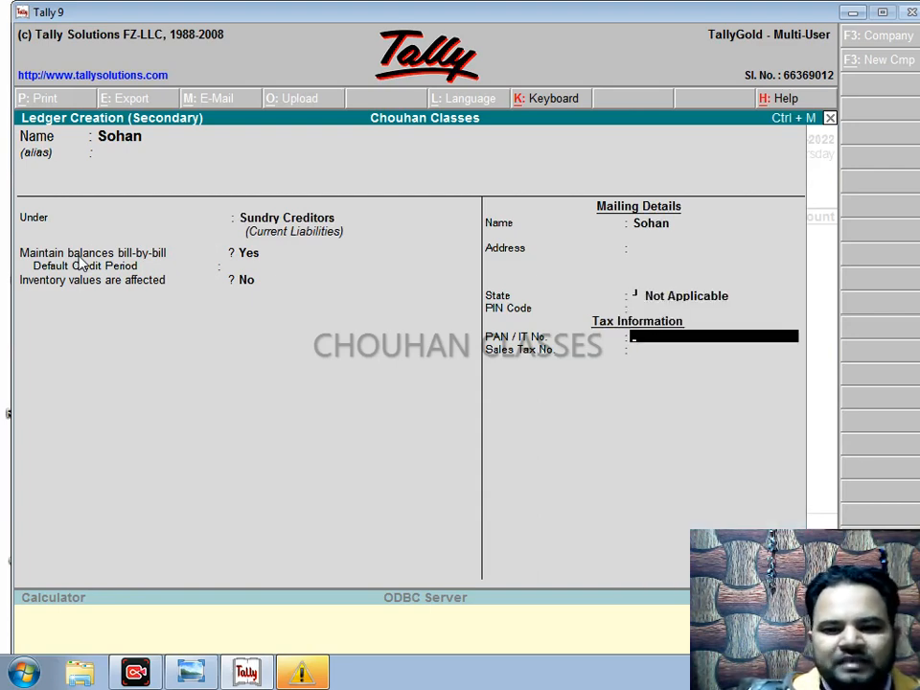
key("Return")
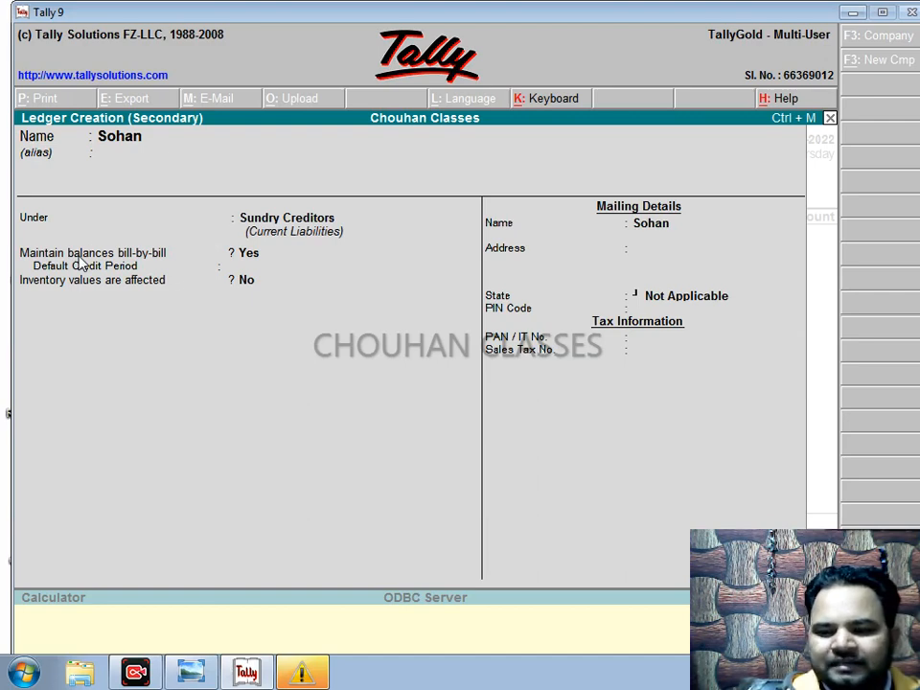
key("Return")
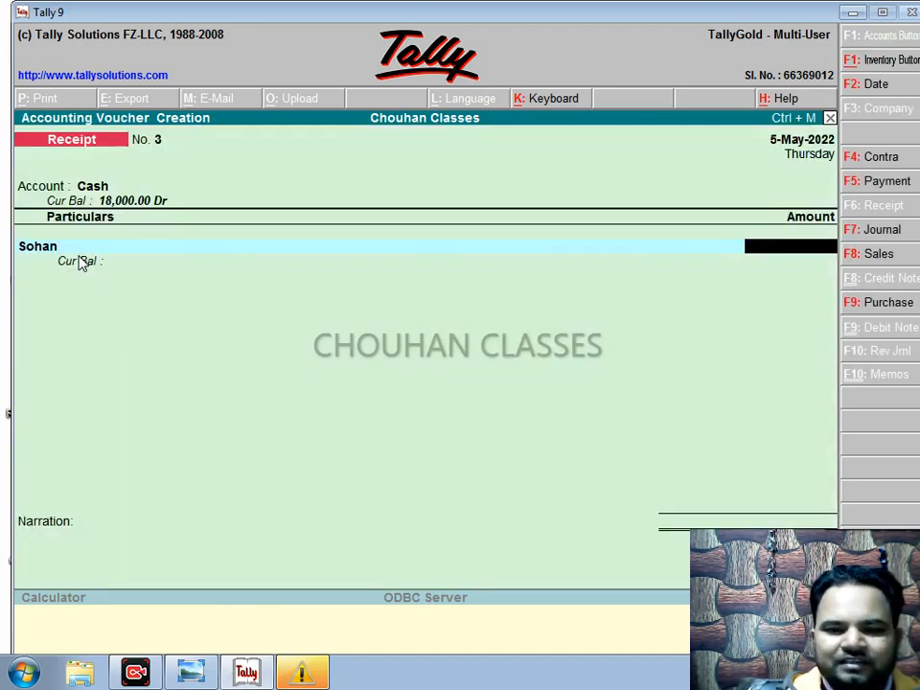
type("14000")
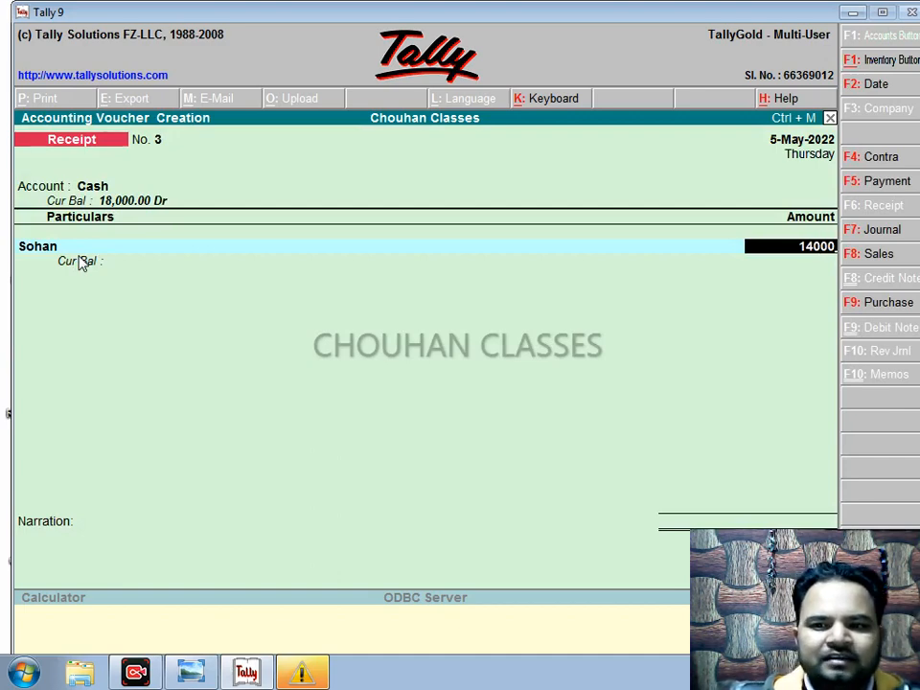
Step: Accept 14,000.00 Cr On Account, bringing the Cash balance to 32,000.00 Dr
key("Return")
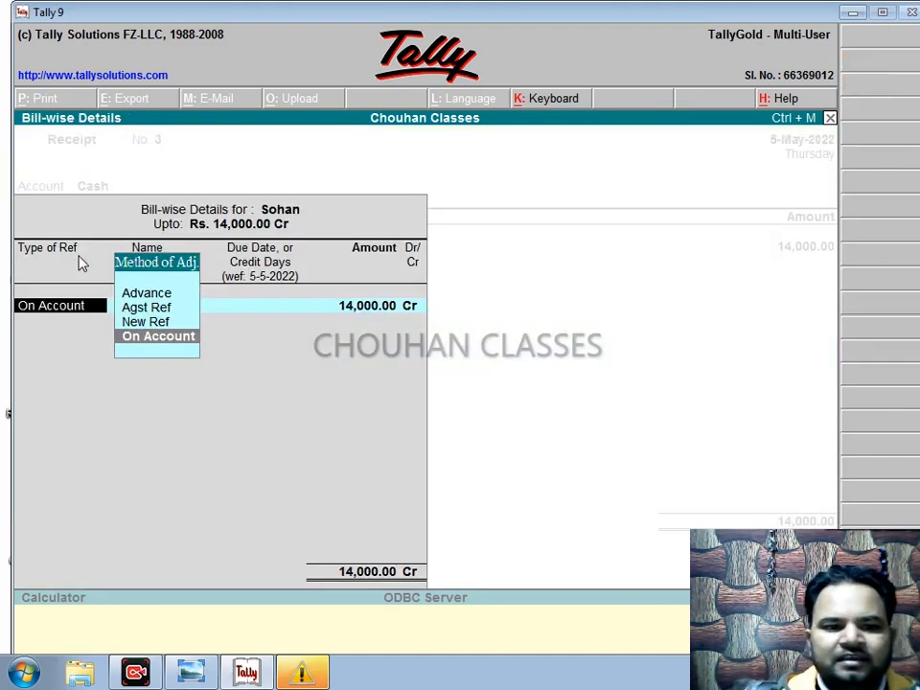
key("Return")
key("Return")
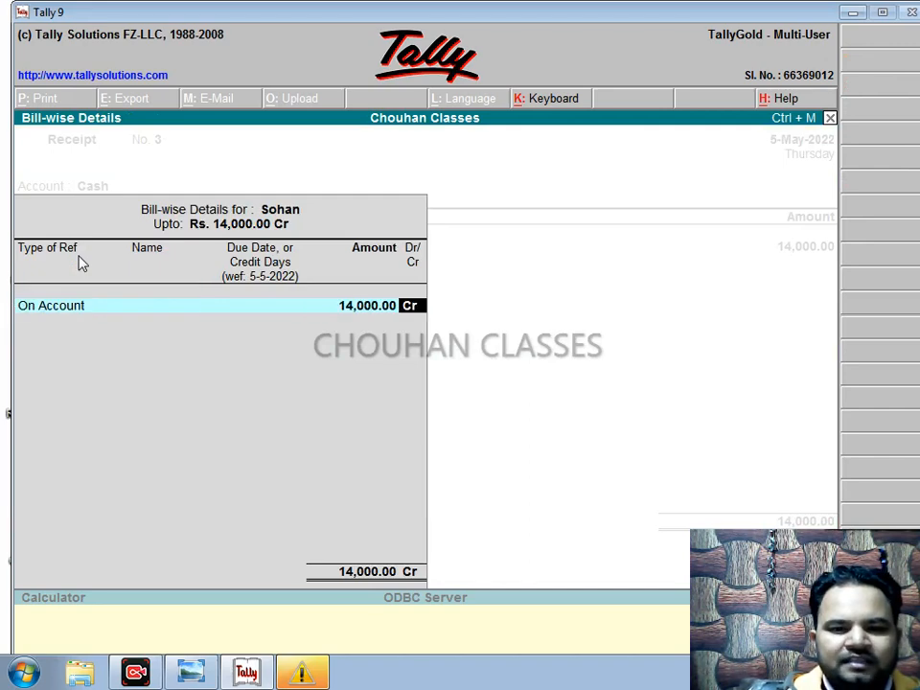
key("Return")
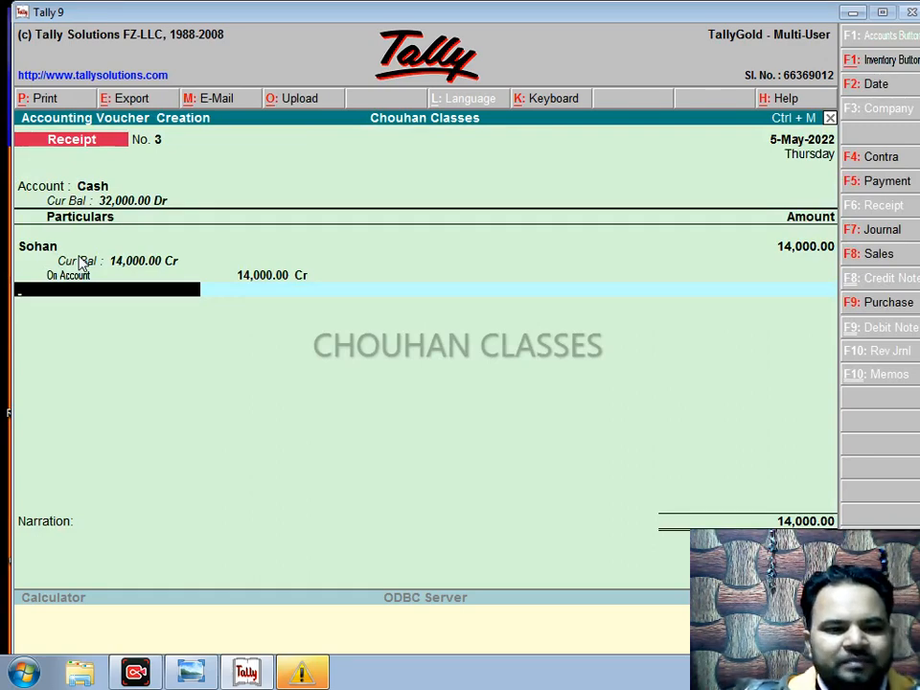
Step: Change the voucher date to 7-4-2022
key("F2")
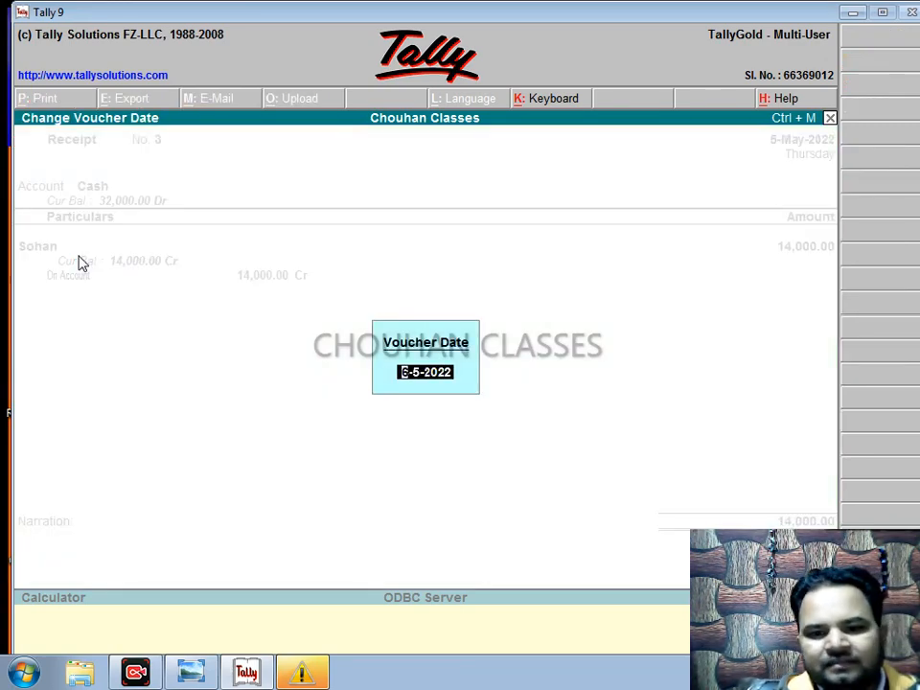
type("7")
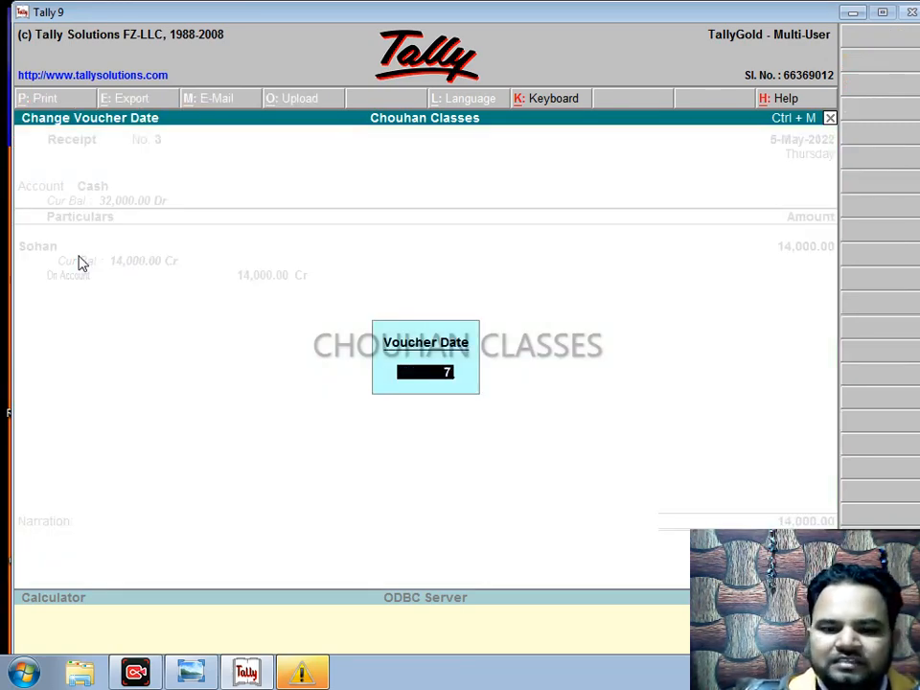
type("-4-")
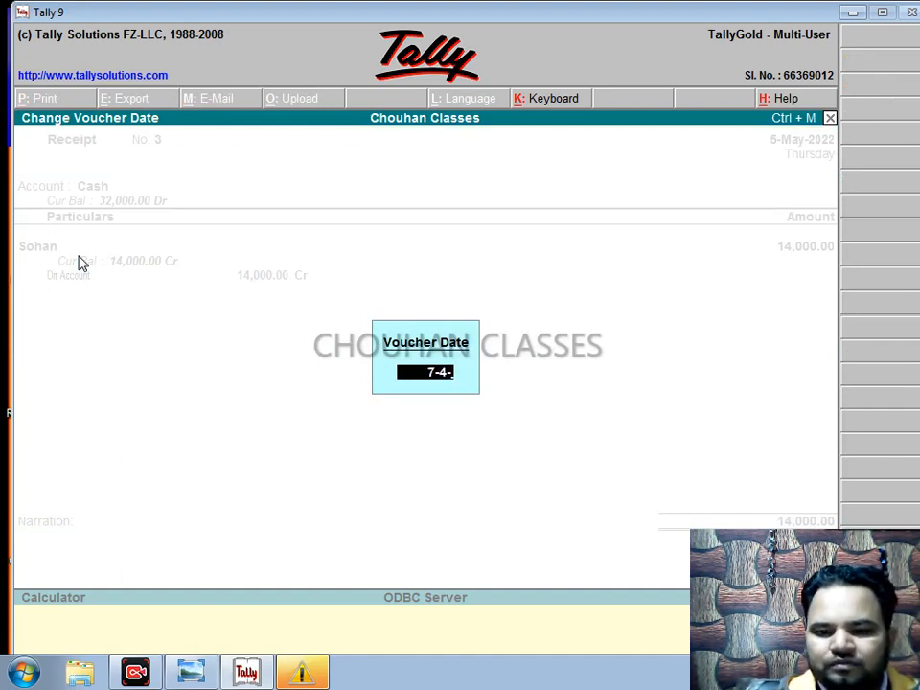
type("2022")
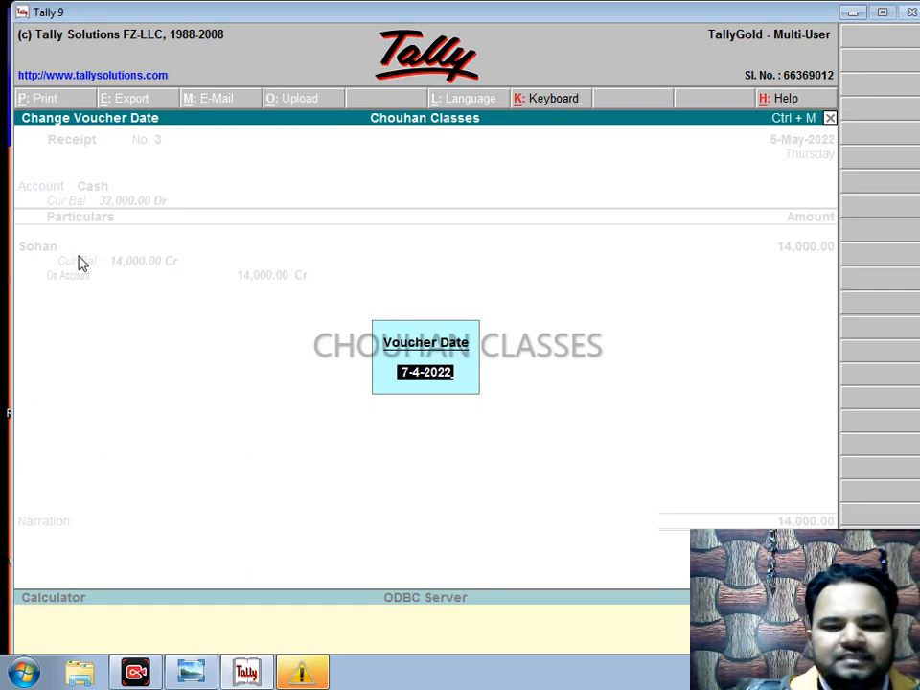
key("Return")
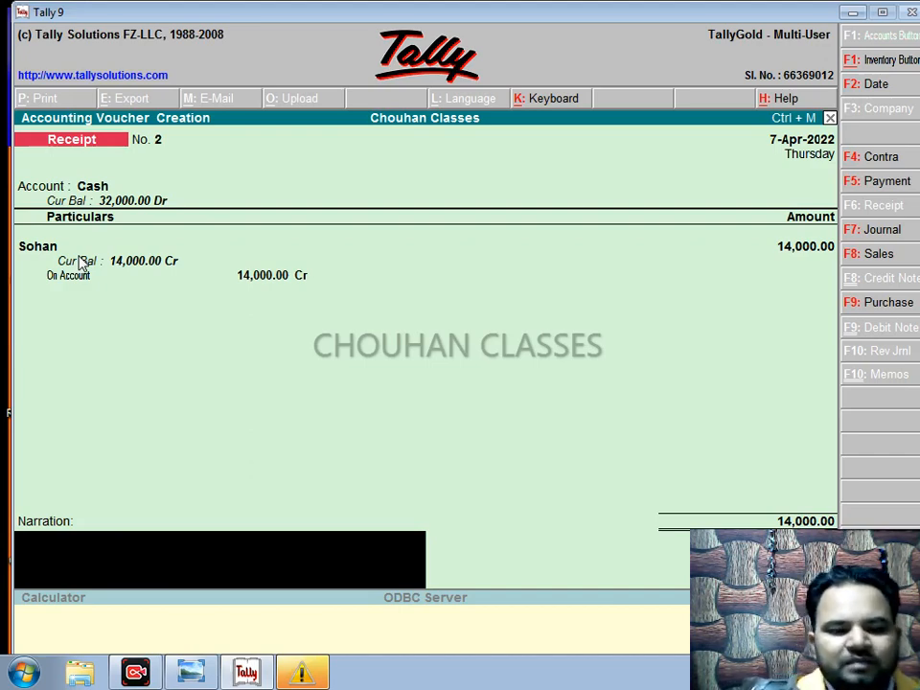
Step: Replace the stray narration with 'cash' and save Receipt No. 2 for 14,000
type("fafjalsjfsa fjsa")
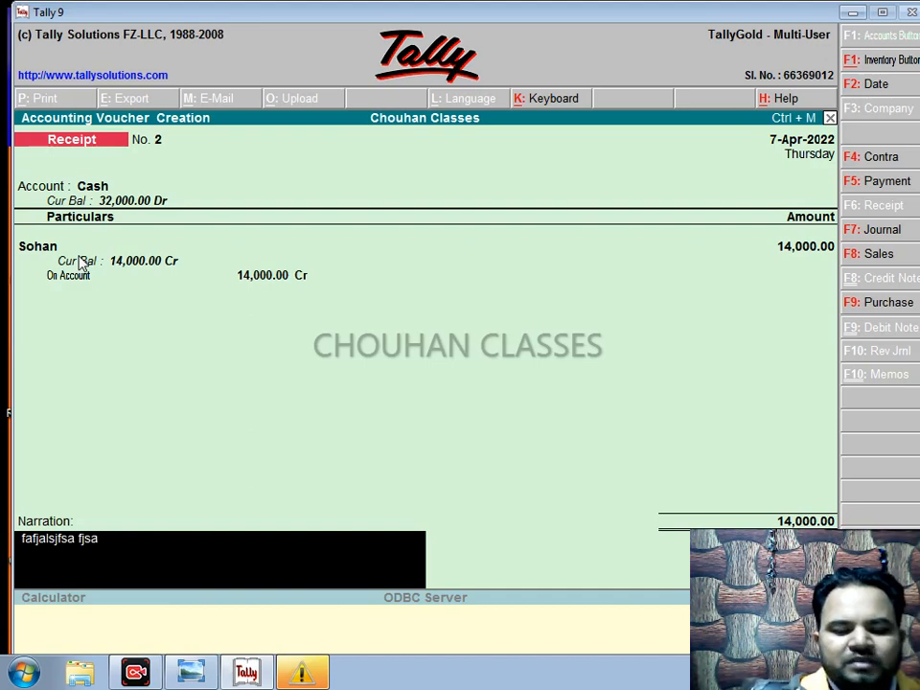
key("BackSpace")
key("BackSpace")
key("BackSpace")
key("BackSpace")
key("BackSpace")
key("BackSpace")
key("BackSpace")
key("BackSpace")
key("BackSpace")
key("BackSpace")
key("BackSpace")
key("BackSpace")
key("BackSpace")
key("BackSpace")
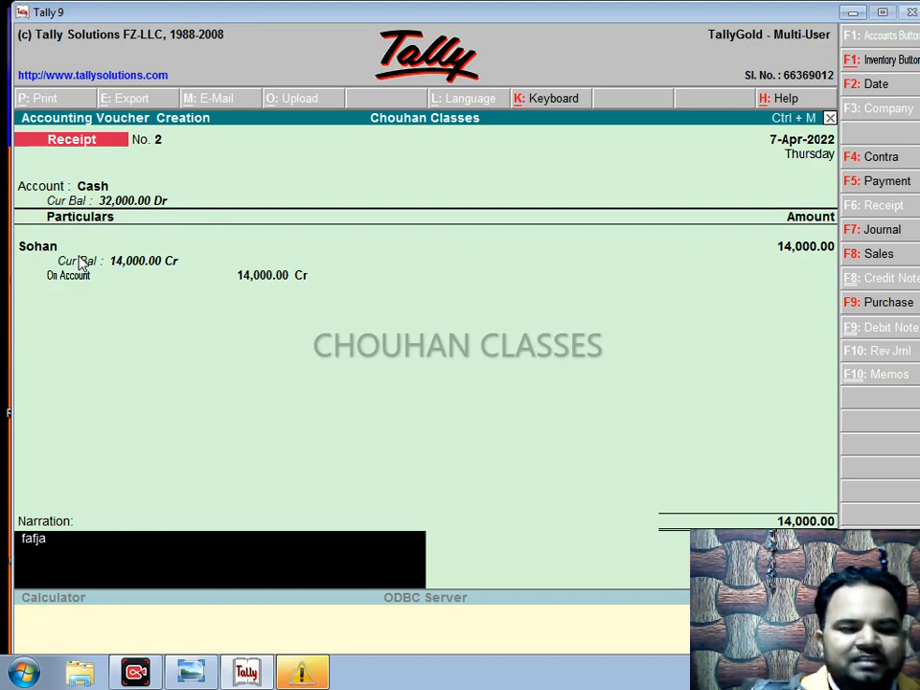
key("BackSpace")
key("BackSpace")
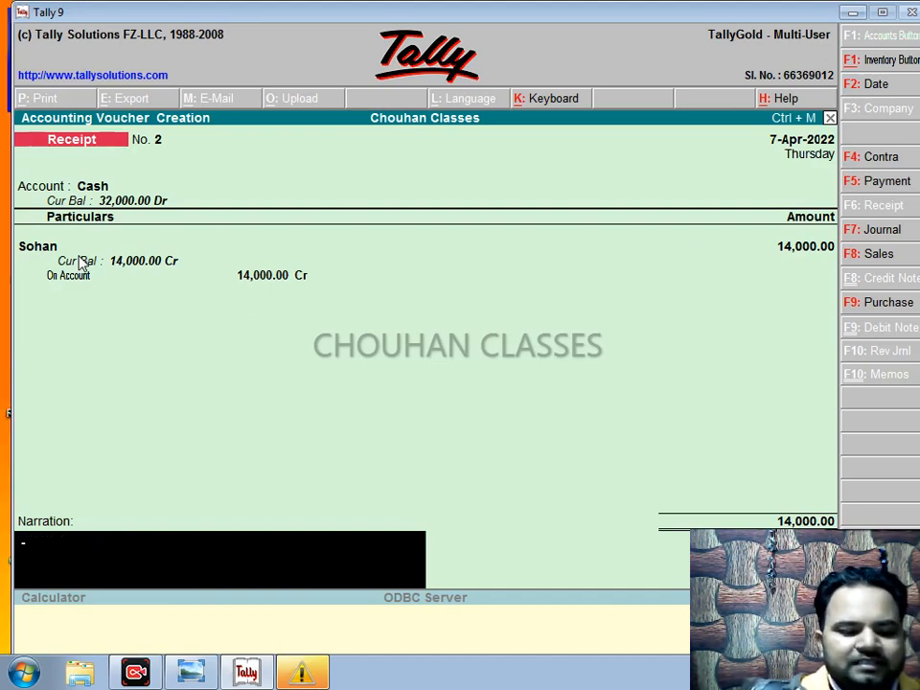
type("cash")
key("Return")
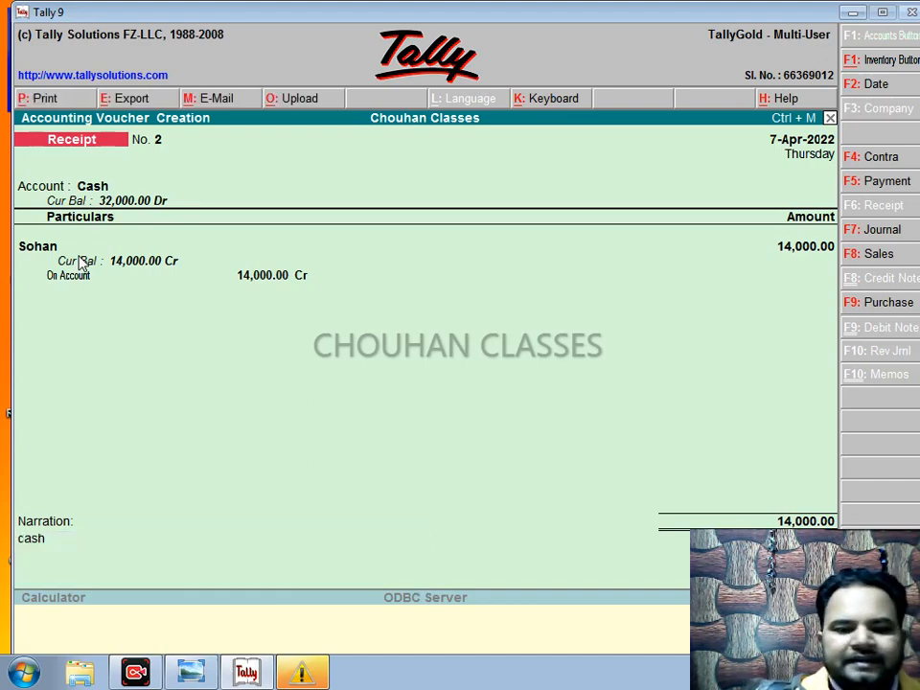
key("Return")
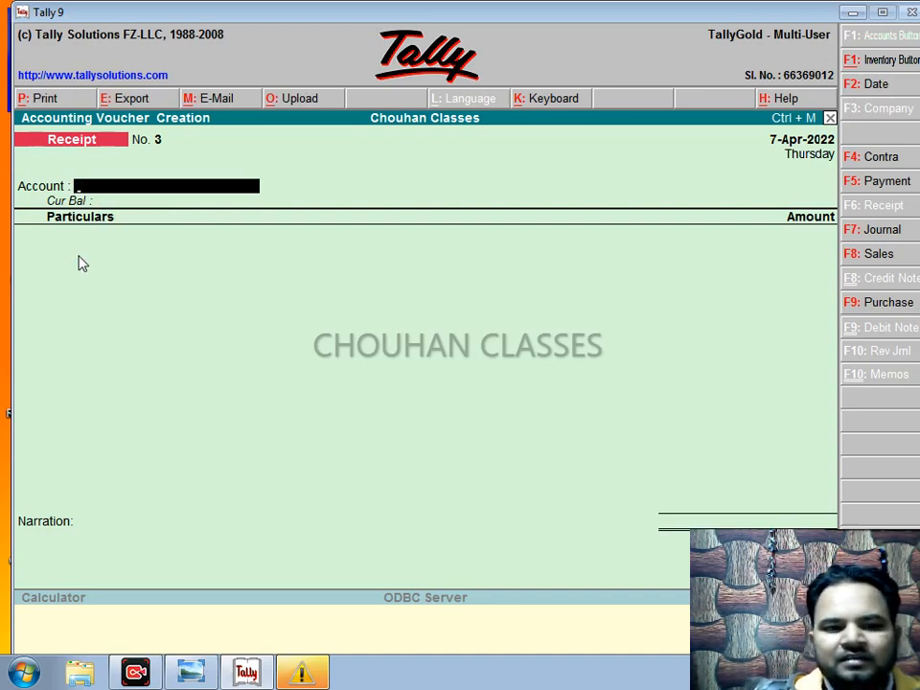
Step: Leave voucher entry for the Gateway of Tally, declining the quit prompt
key("Escape")
key("Escape")
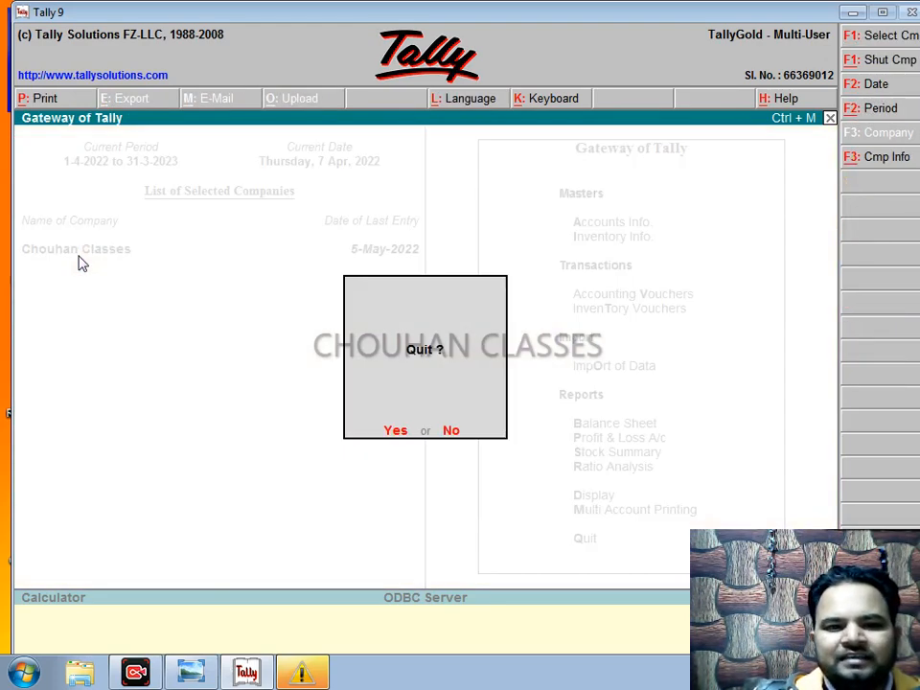
key("Escape")
key("Down")
key("Down")
key("Down")
key("Down")
key("Down")
key("Down")
key("Down")
key("Down")
key("Down")
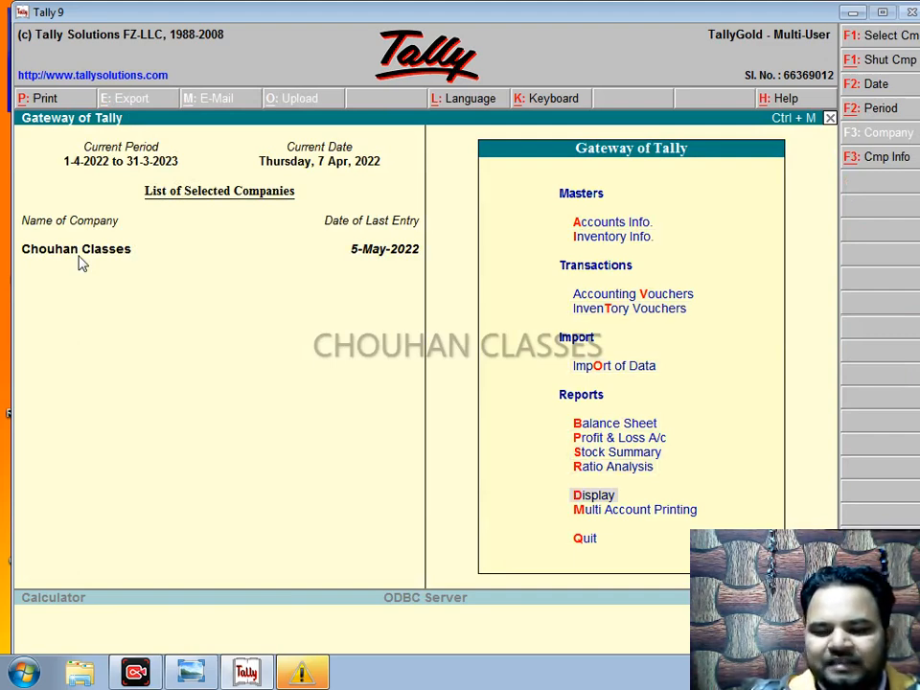
Step: Open Sohan's ledger through Display > Account Books > Ledger
key("Return")
key("Down")
key("Down")
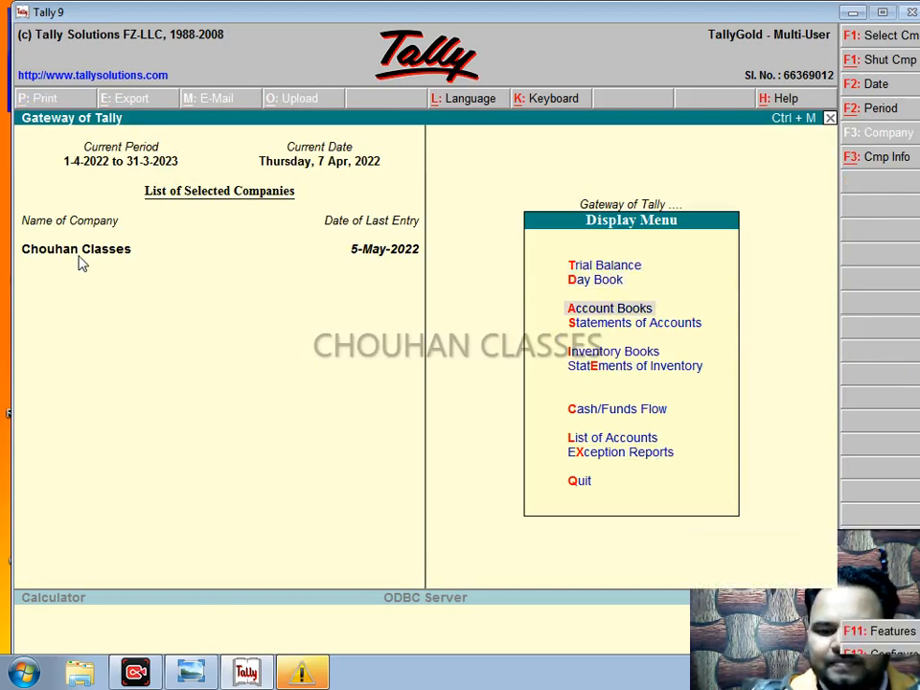
key("Return")
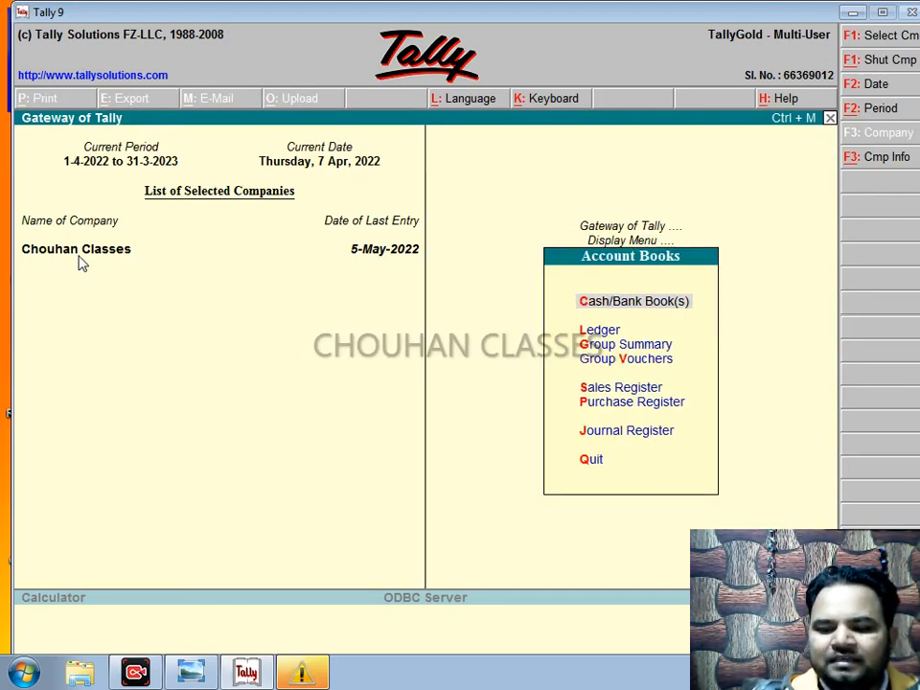
key("Down")
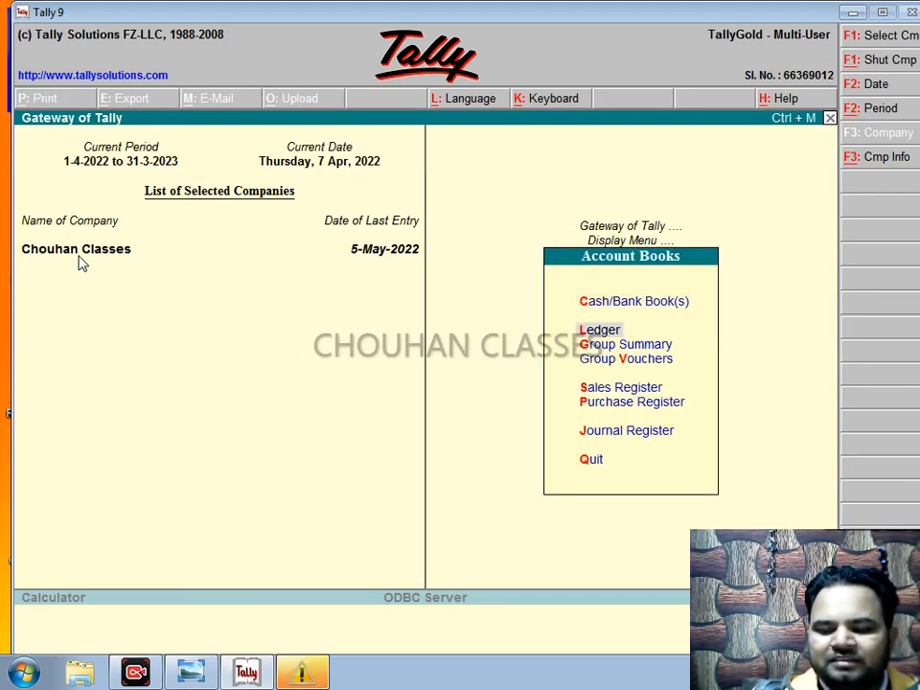
key("Return")
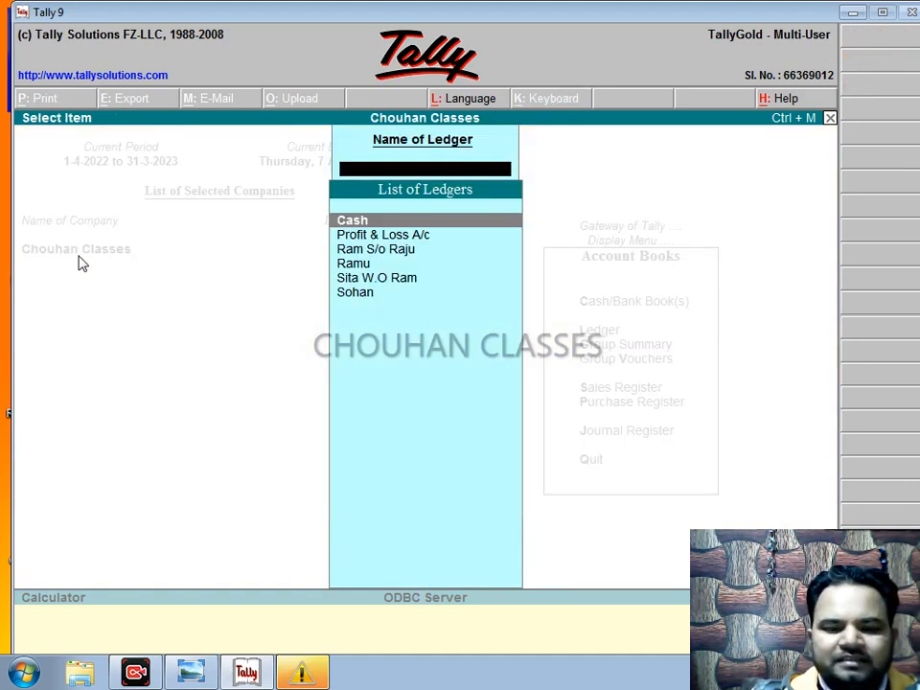
key("Down")
key("Down")
key("Down")
key("Down")
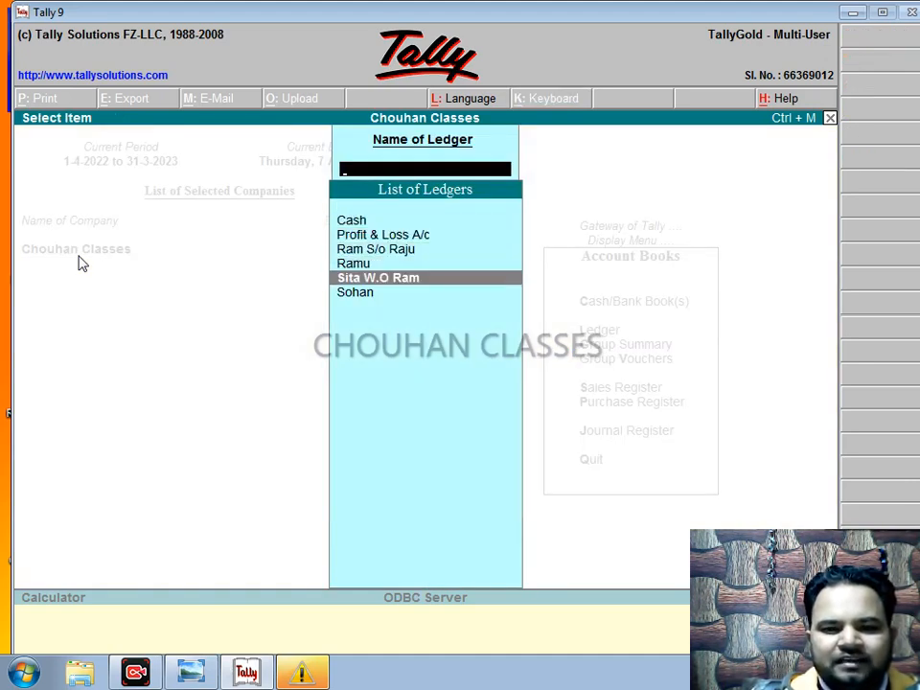
key("Down")
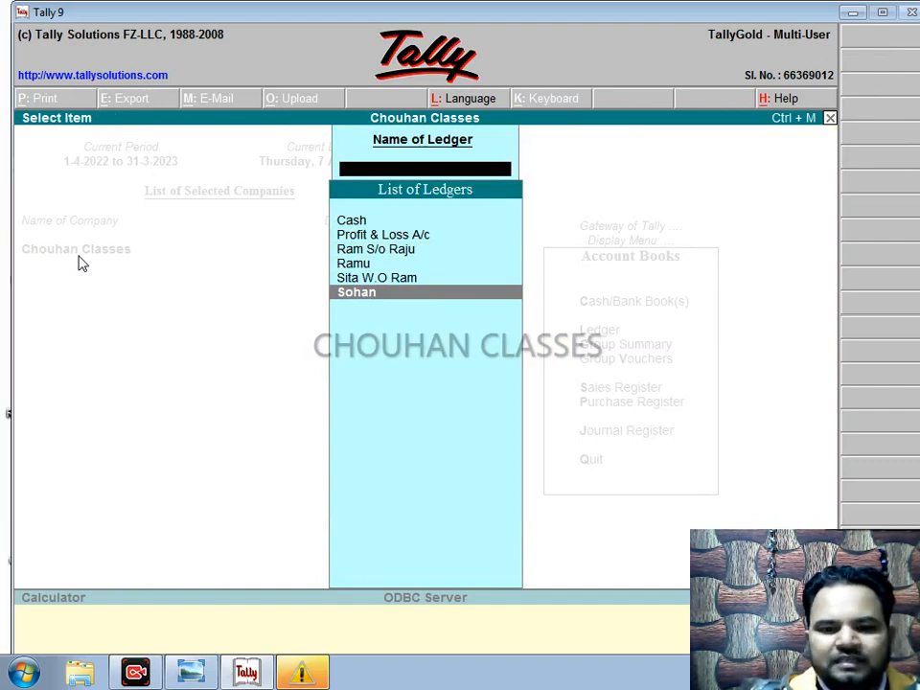
key("Return")
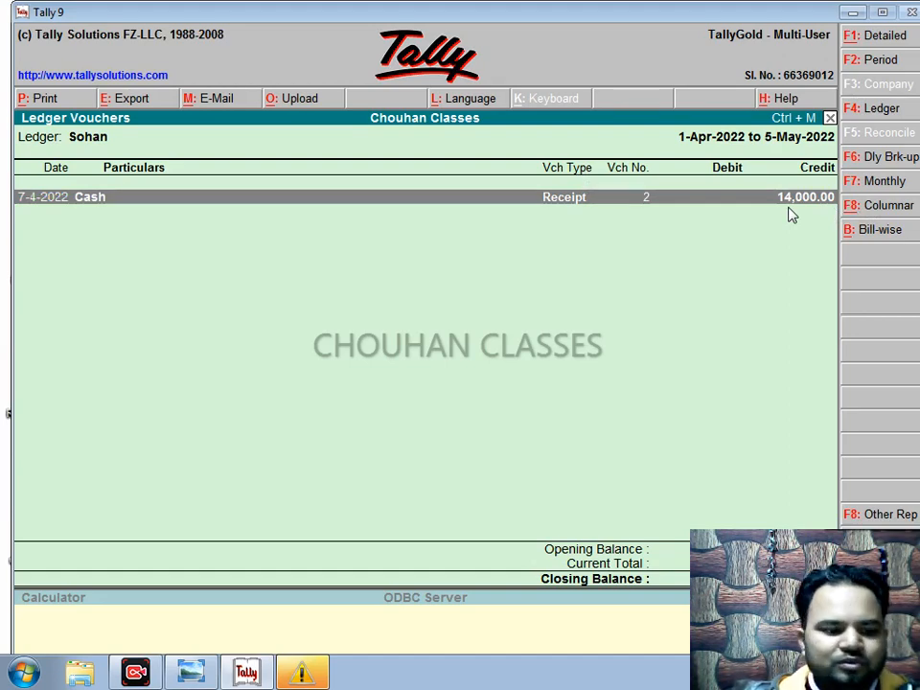
Step: Switch from Sohan's report to the Cash ledger vouchers report
key("Escape")
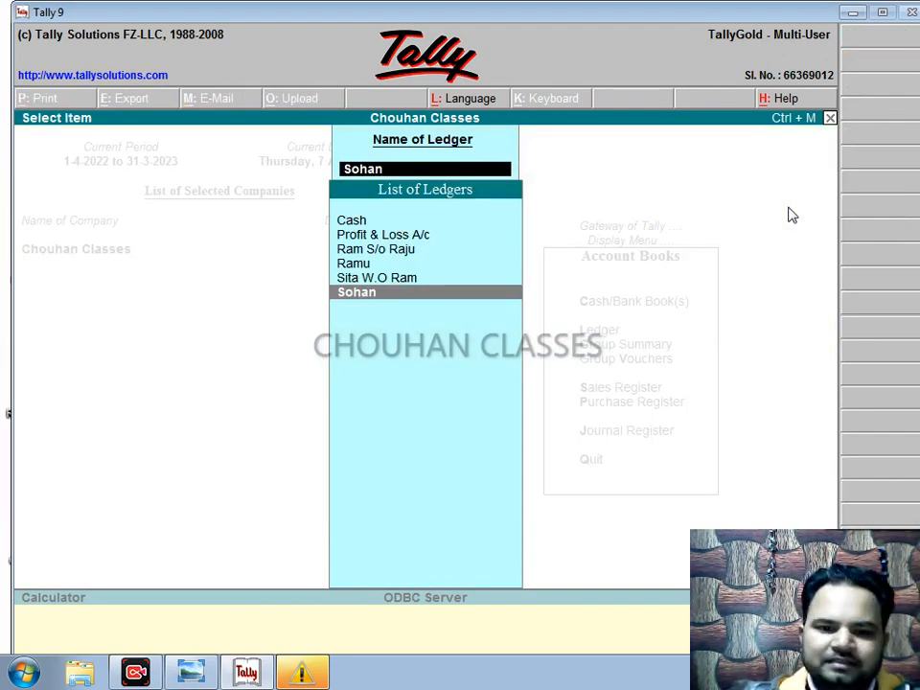
key("Up")
key("Up")
key("Up")
key("Up")
key("Up")
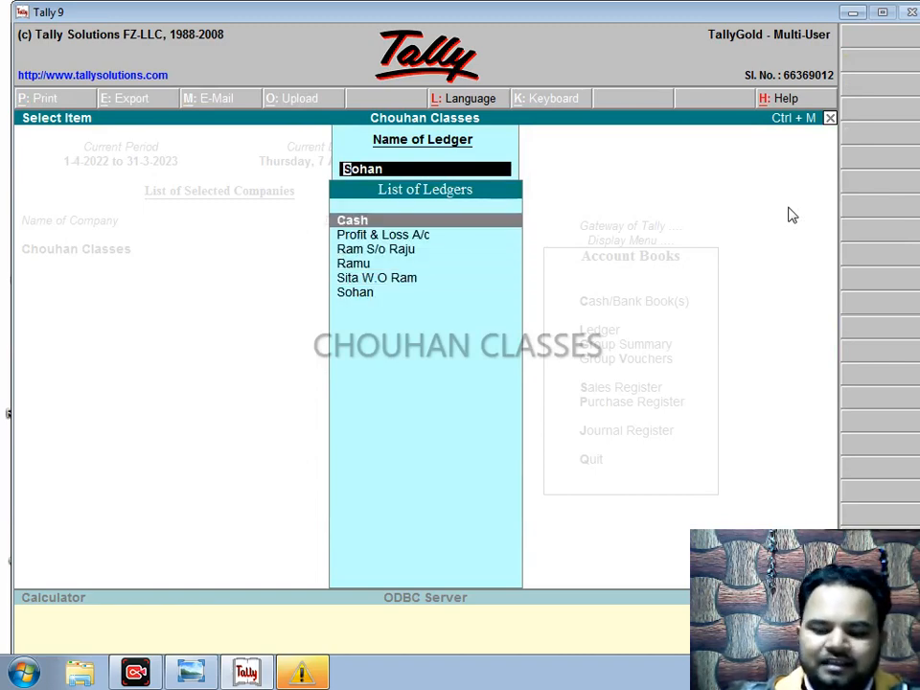
key("Return")
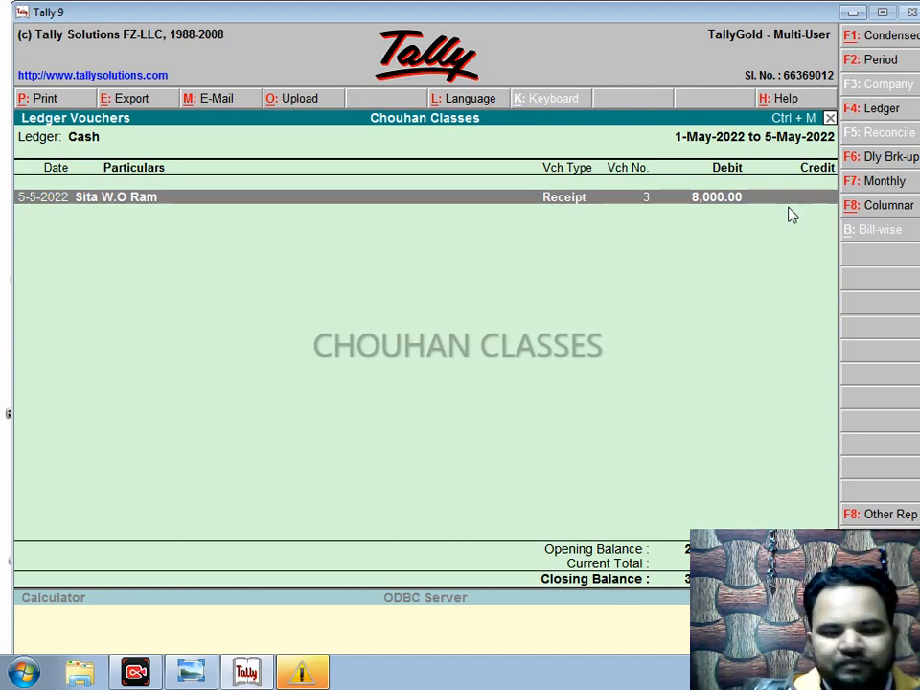
Step: Set the Cash ledger period from 1-4-22 to 31-3 (March 2023)
key("F2")
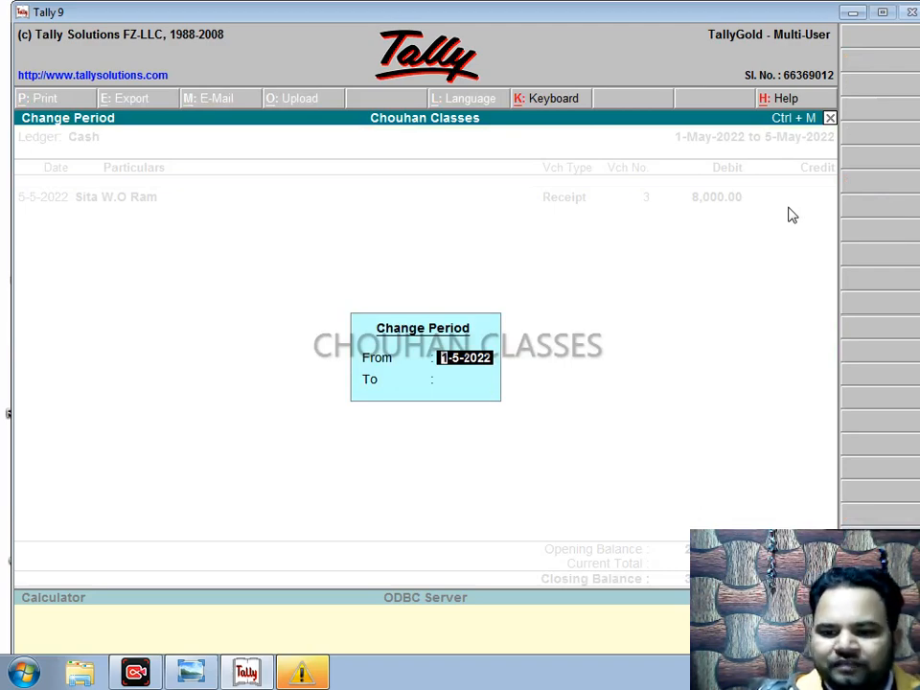
type("1")
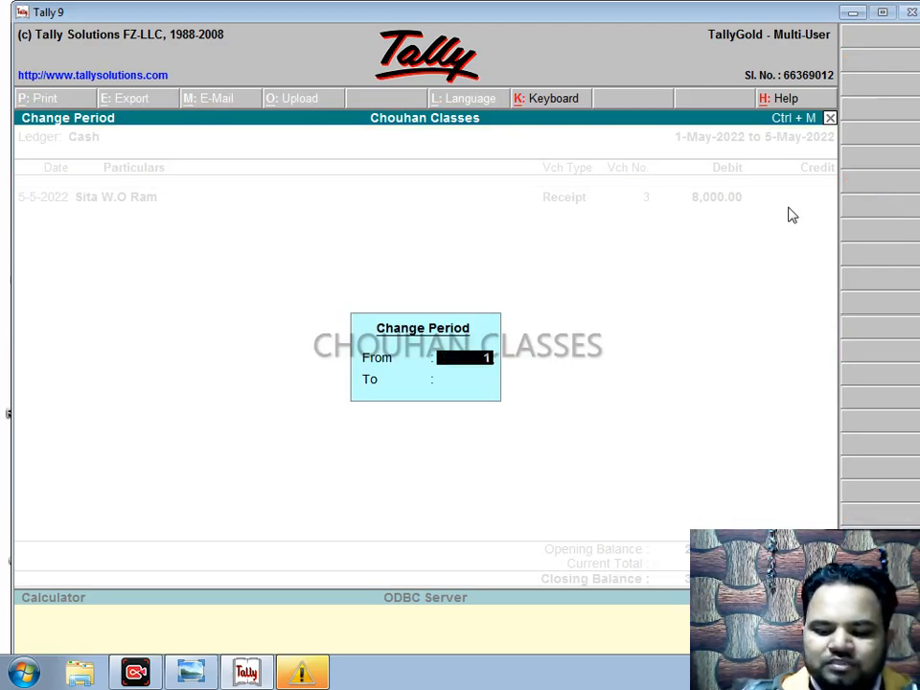
type("-4-")
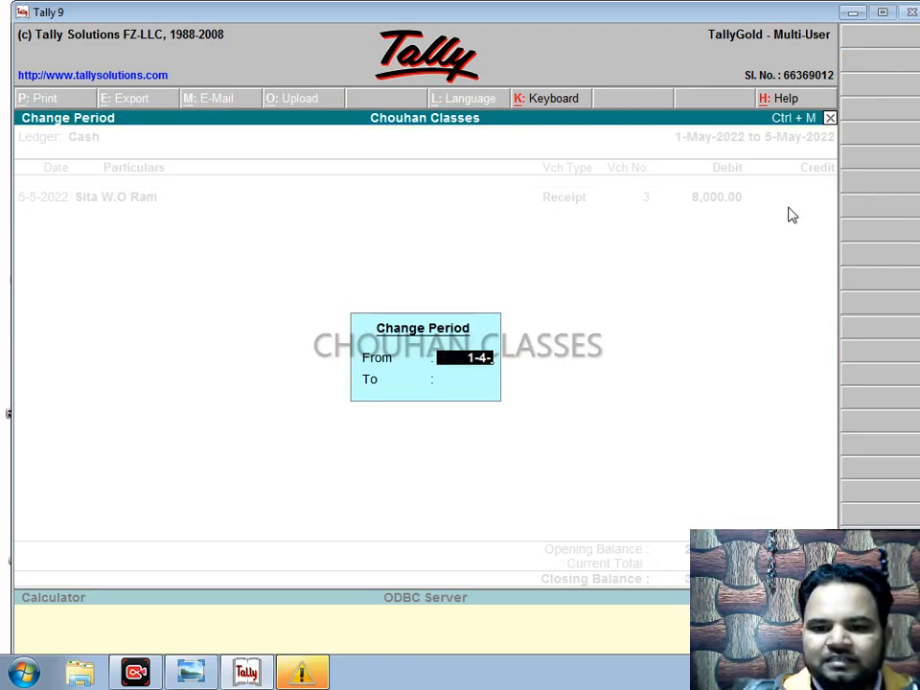
type("22")
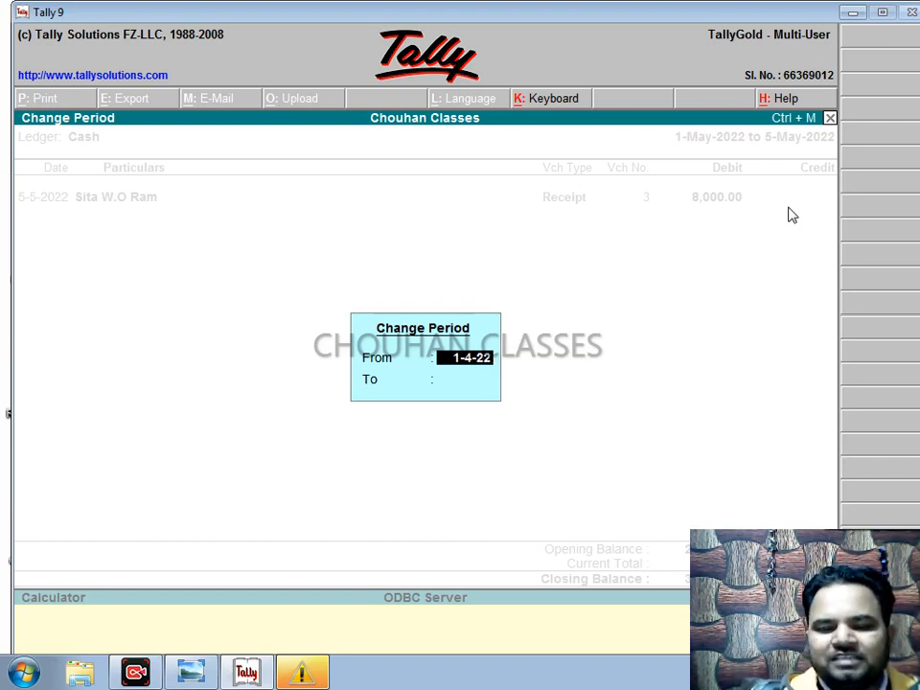
key("Return")
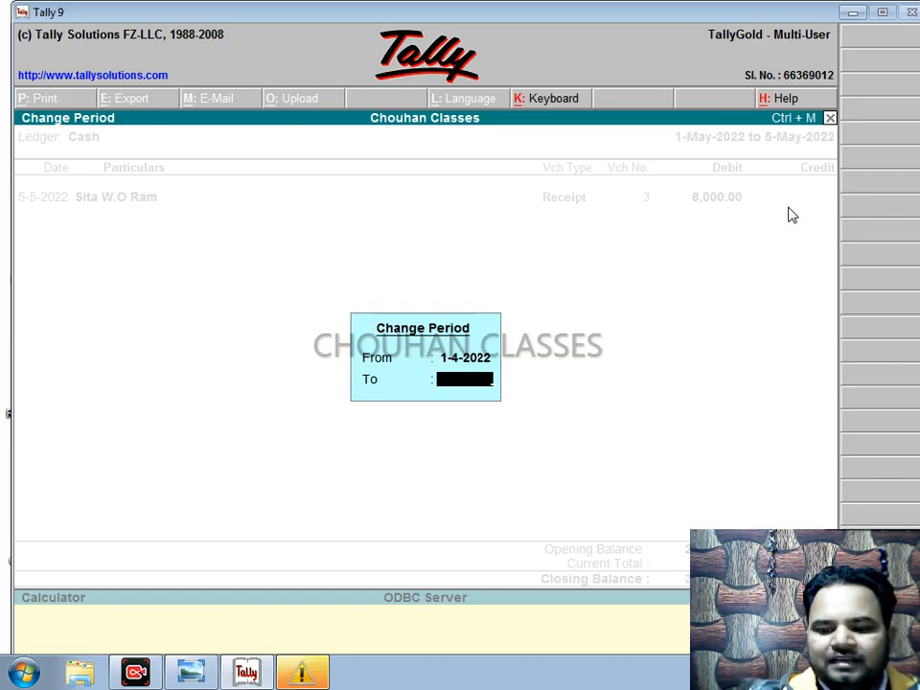
type("31-3")
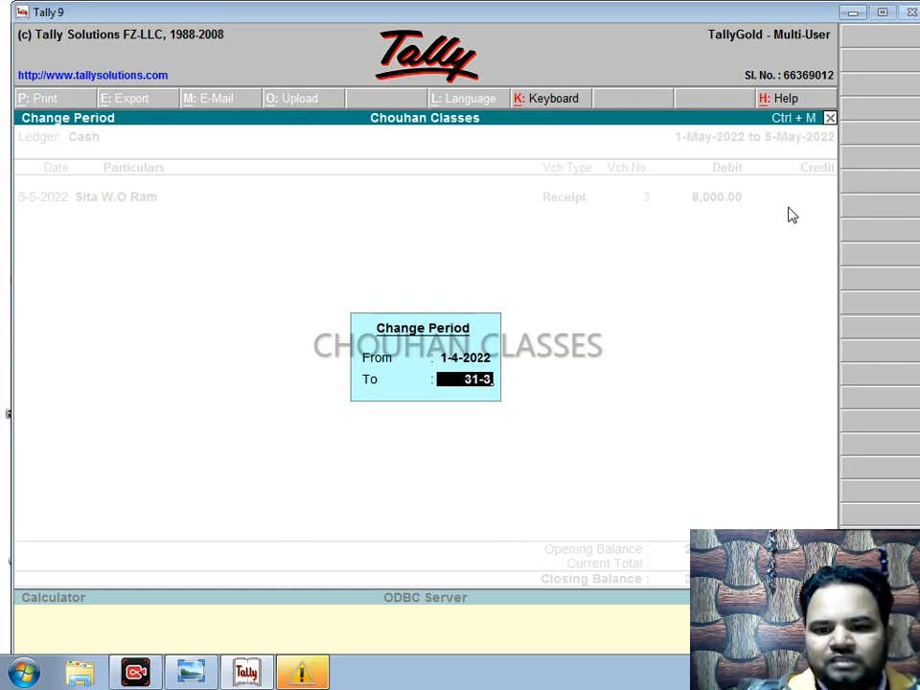
key("Return")
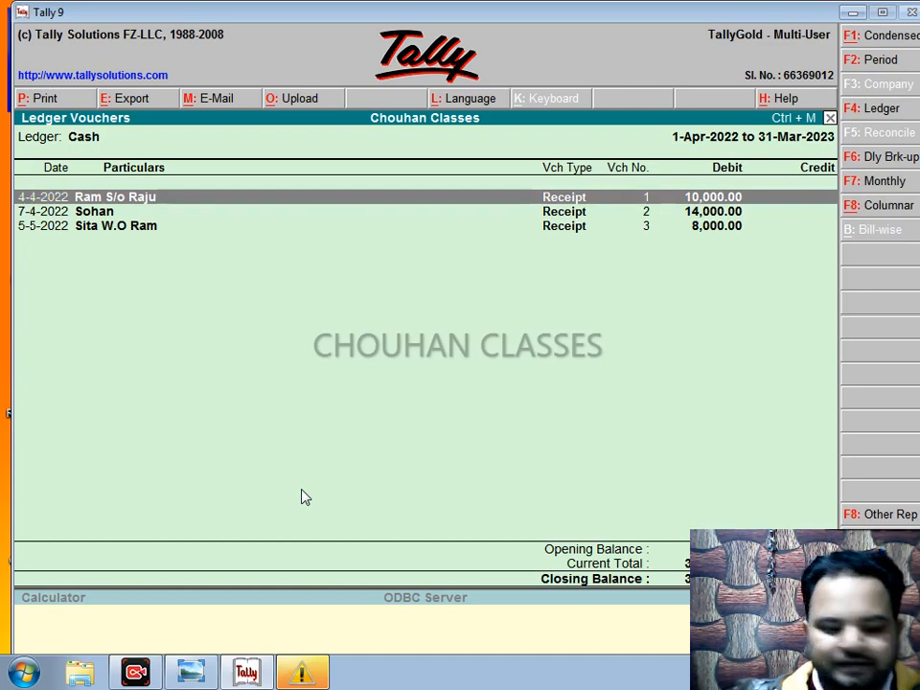
Step: Decline the Alt+P print of the Cash ledger and return to the Gateway of Tally
key("alt+p")
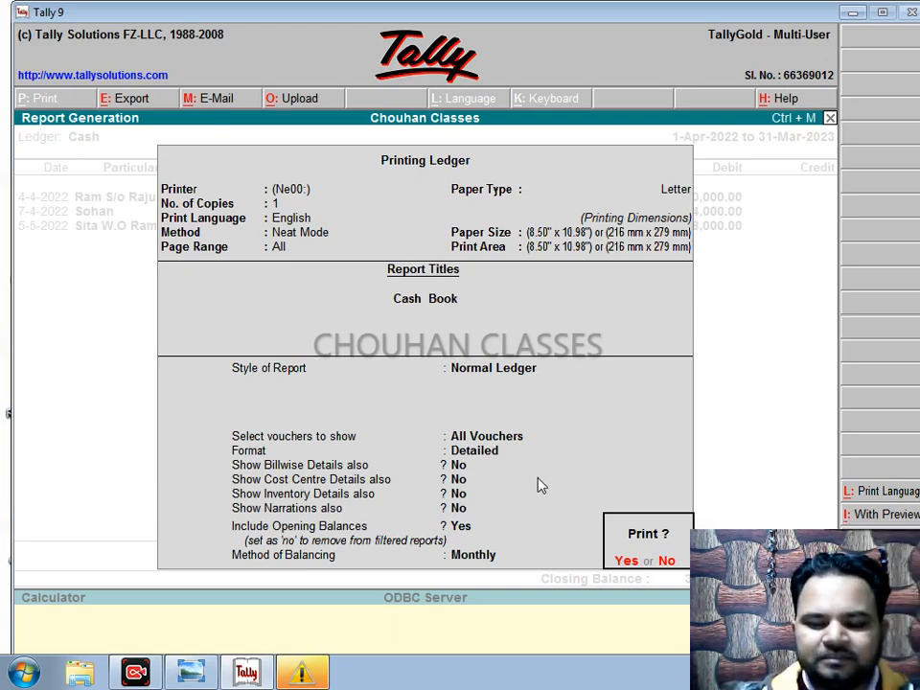
key("n")
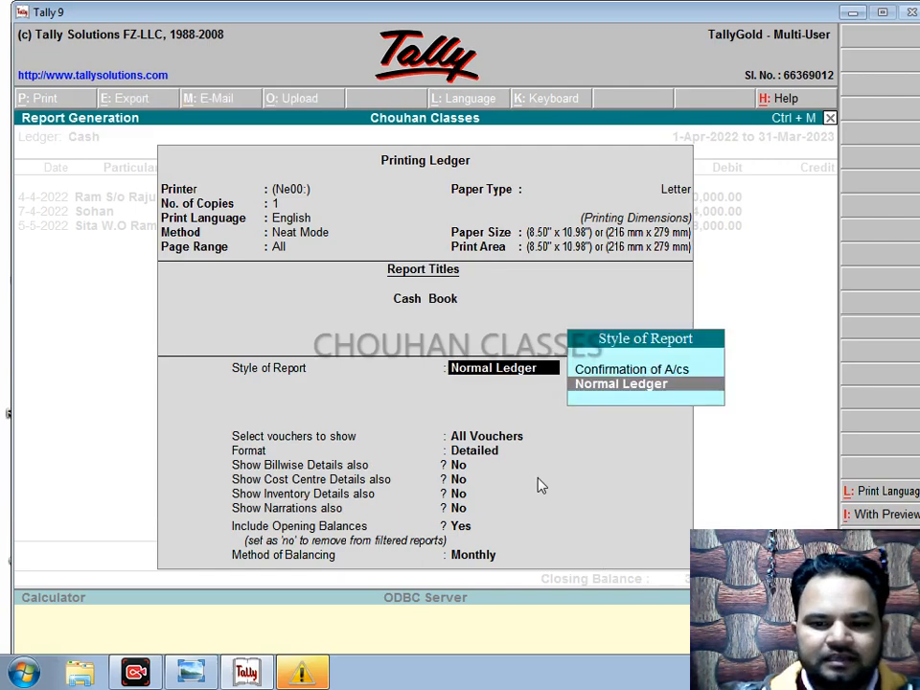
key("Escape")
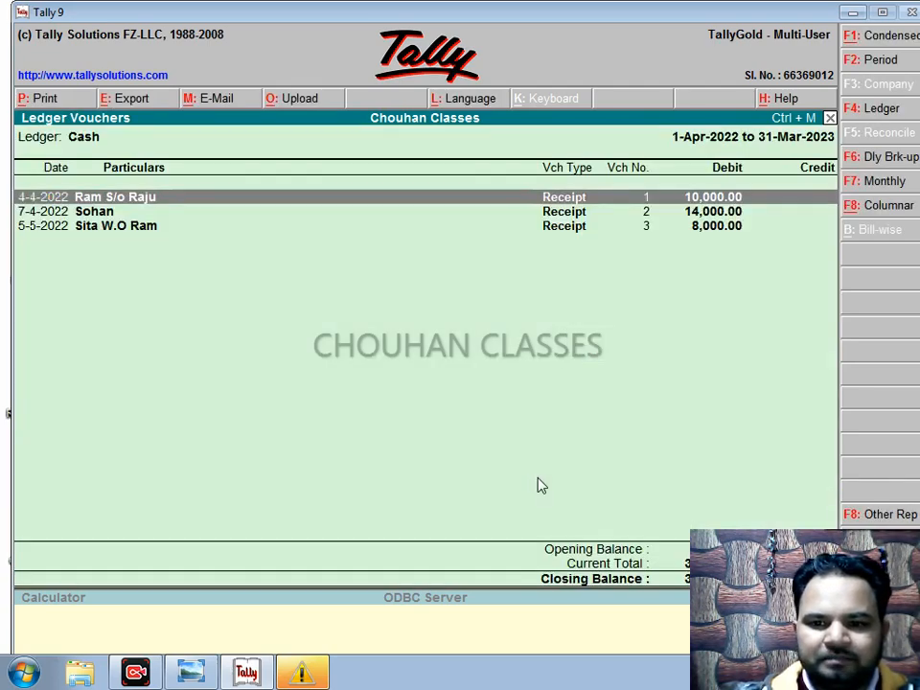
key("Escape")
key("Escape")
key("Escape")
key("Escape")
key("Escape")
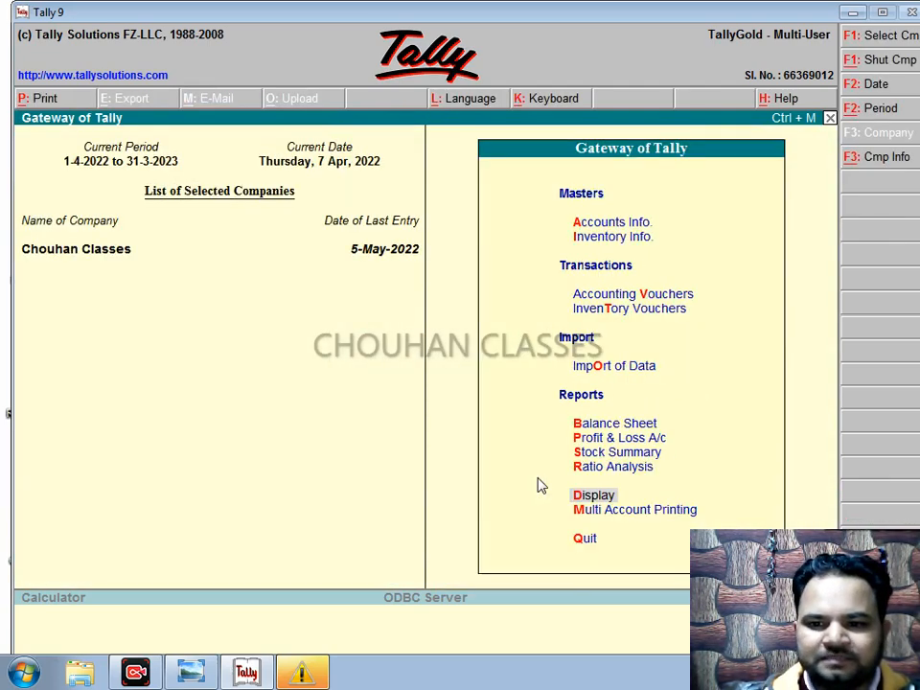
key("n")
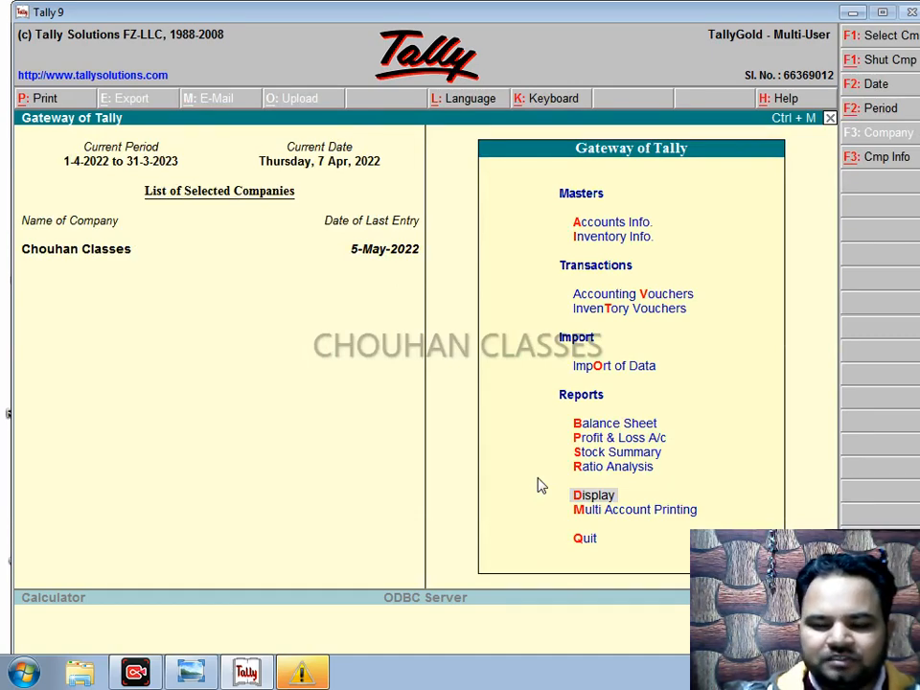